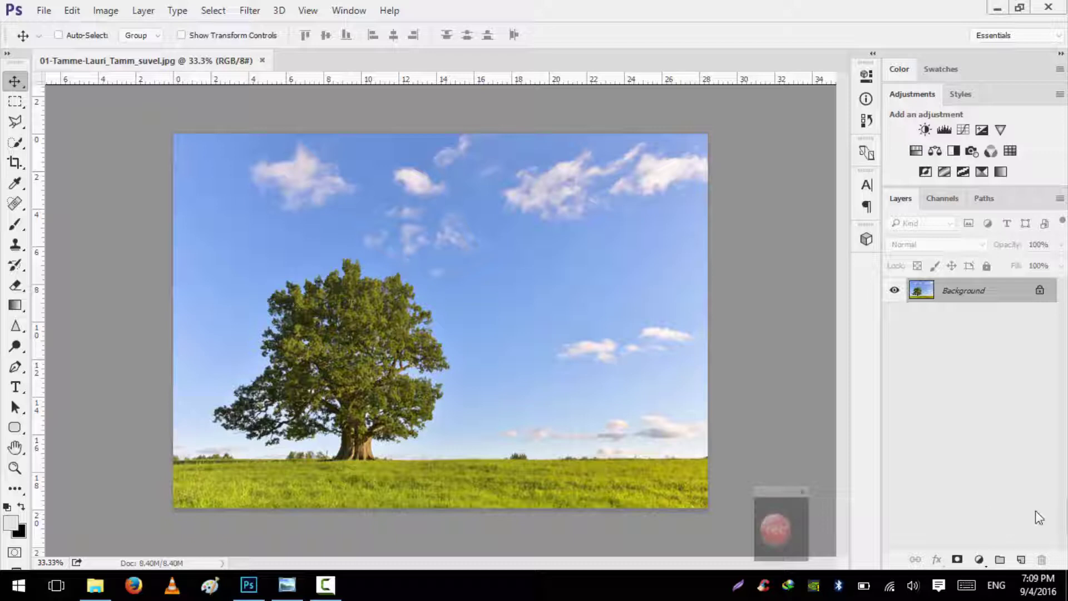
# Step: Select the whole tree, including its crown and trunk, with the Quick Selection tool
pyautogui.hotkey('ctrl', '+')
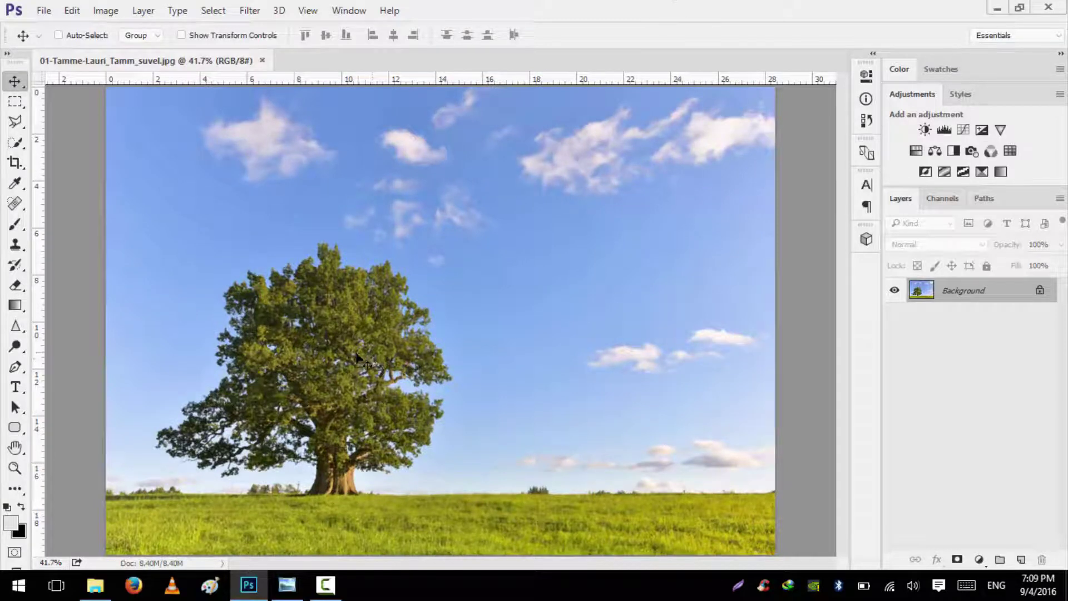
pyautogui.scroll(2, 287, 396)
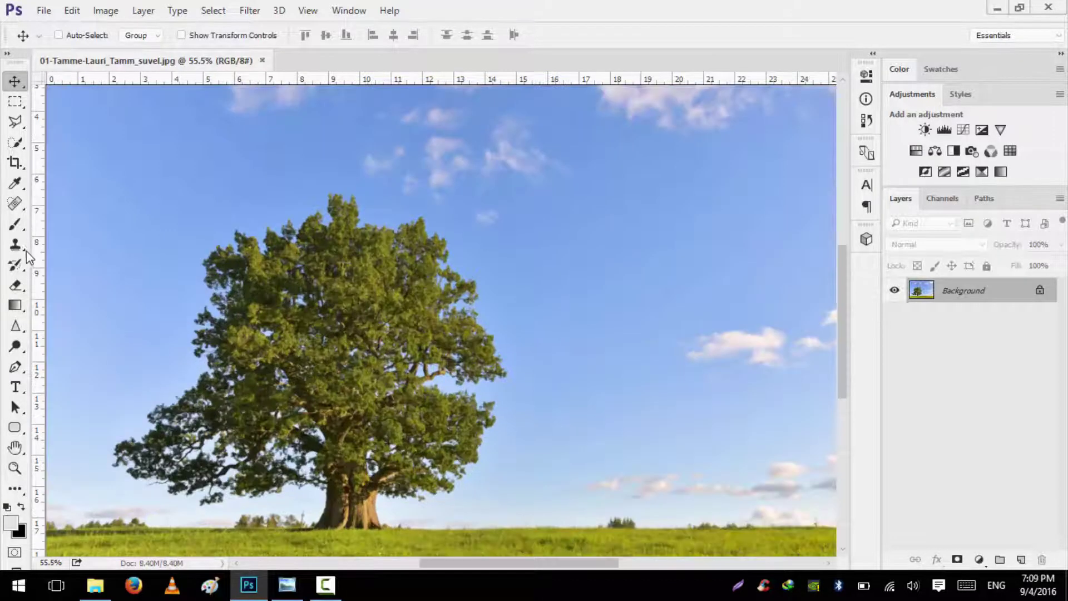
pyautogui.click(16, 144)
pyautogui.rightClick(18, 148)
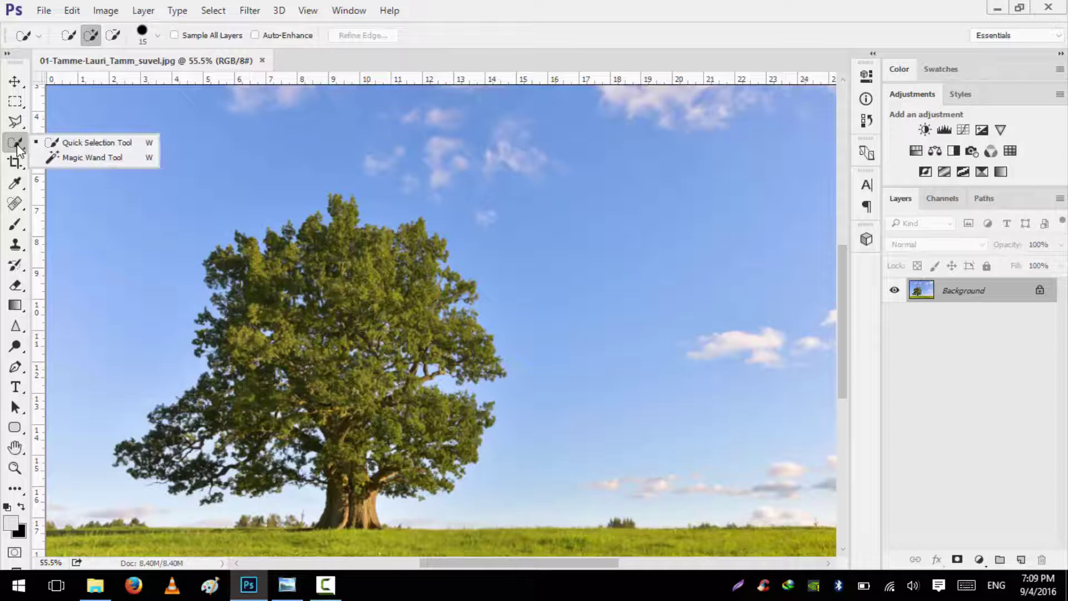
pyautogui.click(53, 145)
pyautogui.moveTo(306, 325)
pyautogui.mouseDown()
pyautogui.moveTo(342, 431)
pyautogui.moveTo(401, 311)
pyautogui.moveTo(262, 361)
pyautogui.moveTo(161, 461)
pyautogui.moveTo(267, 473)
pyautogui.moveTo(428, 372)
pyautogui.moveTo(222, 289)
pyautogui.moveTo(201, 384)
pyautogui.moveTo(128, 462)
pyautogui.moveTo(267, 233)
pyautogui.moveTo(287, 229)
pyautogui.mouseUp()
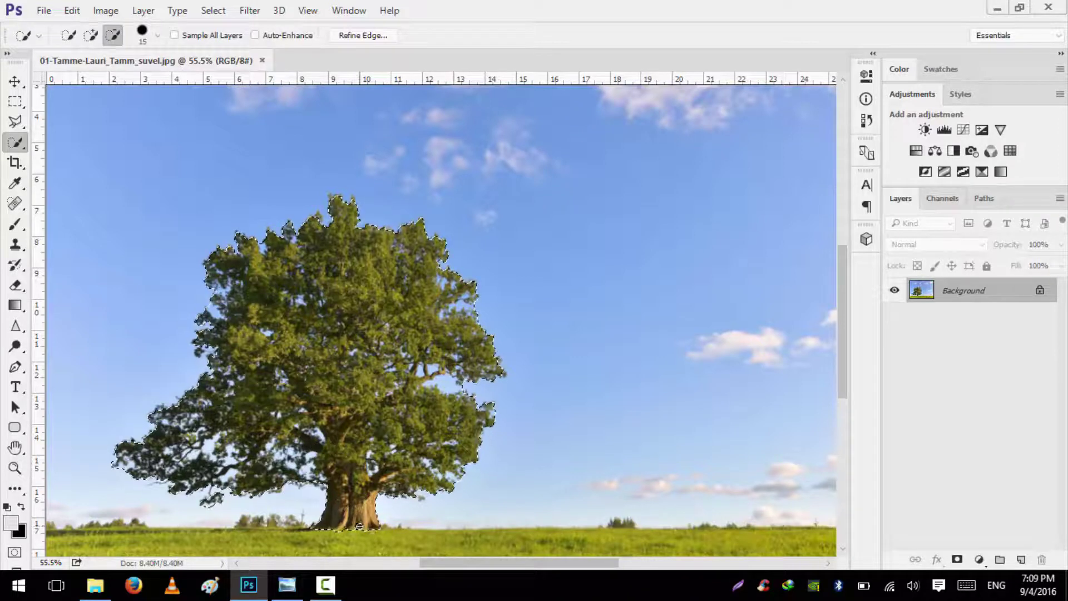
pyautogui.scroll(2, 263, 199)
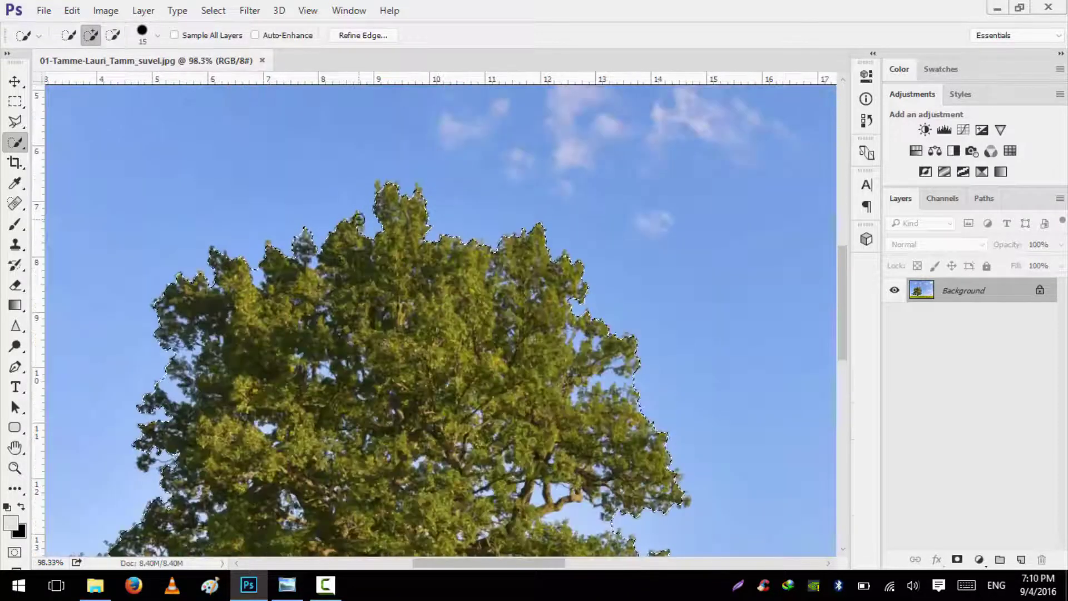
pyautogui.scroll(-3, 295, 279)
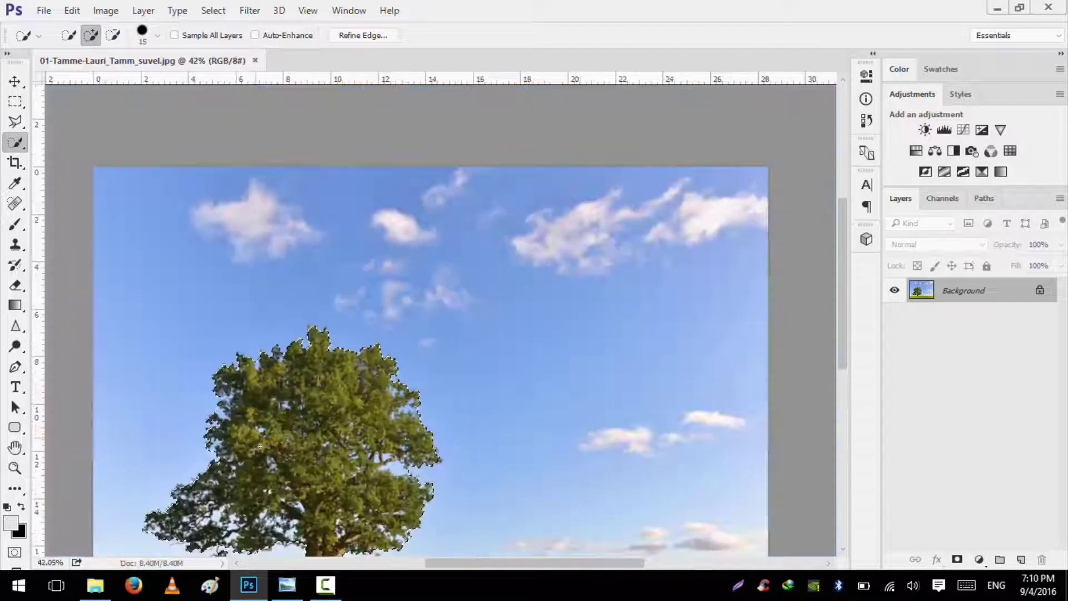
pyautogui.scroll(2, 321, 413)
pyautogui.scroll(1, 321, 413)
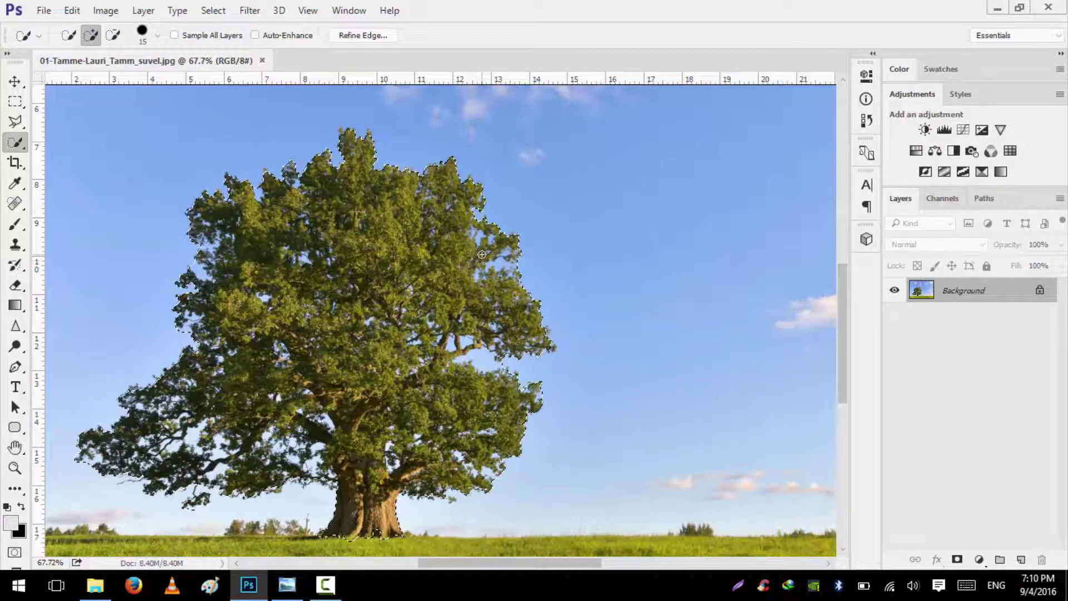
pyautogui.scroll(1, 482, 255)
pyautogui.scroll(-2, 482, 255)
# Step: Refine the tree selection's edge in the On Layers view and output it to a new layer with a layer mask
pyautogui.click(373, 35)
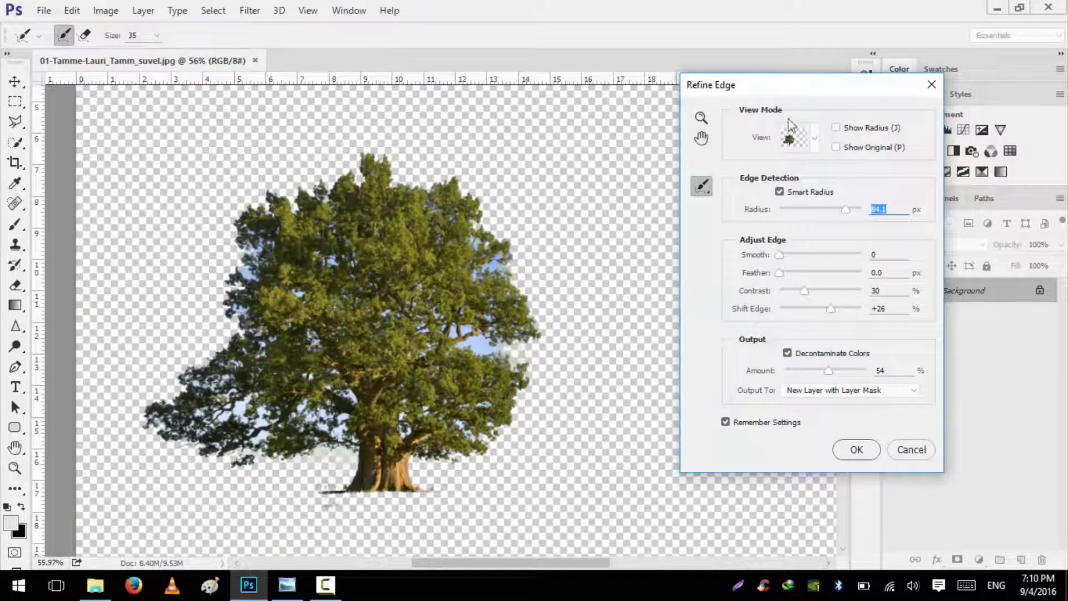
pyautogui.moveTo(808, 85); pyautogui.dragTo(771, 79)
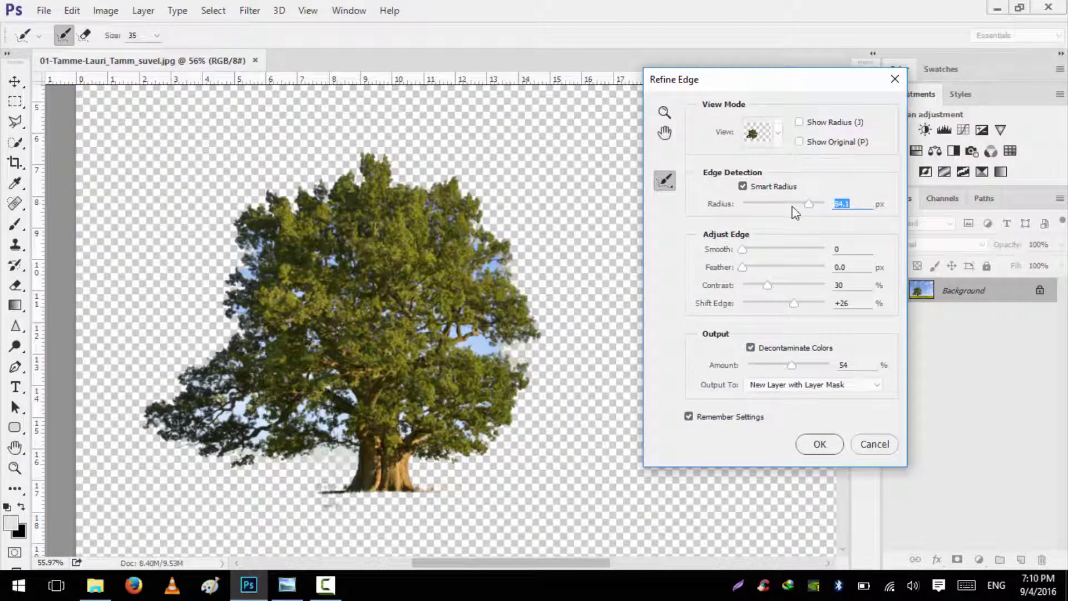
pyautogui.click(777, 132)
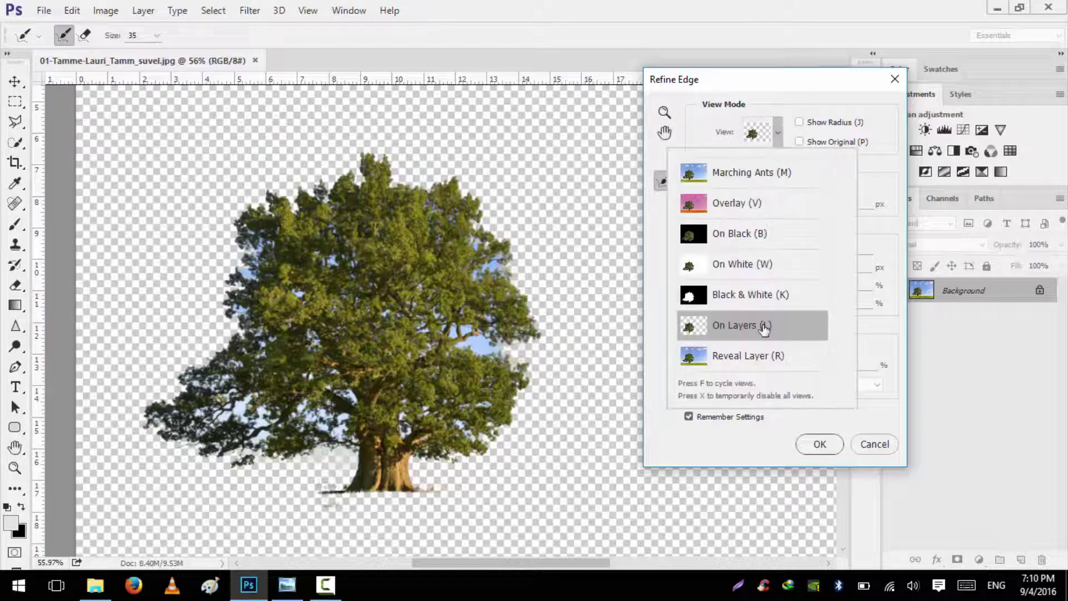
pyautogui.click(746, 95)
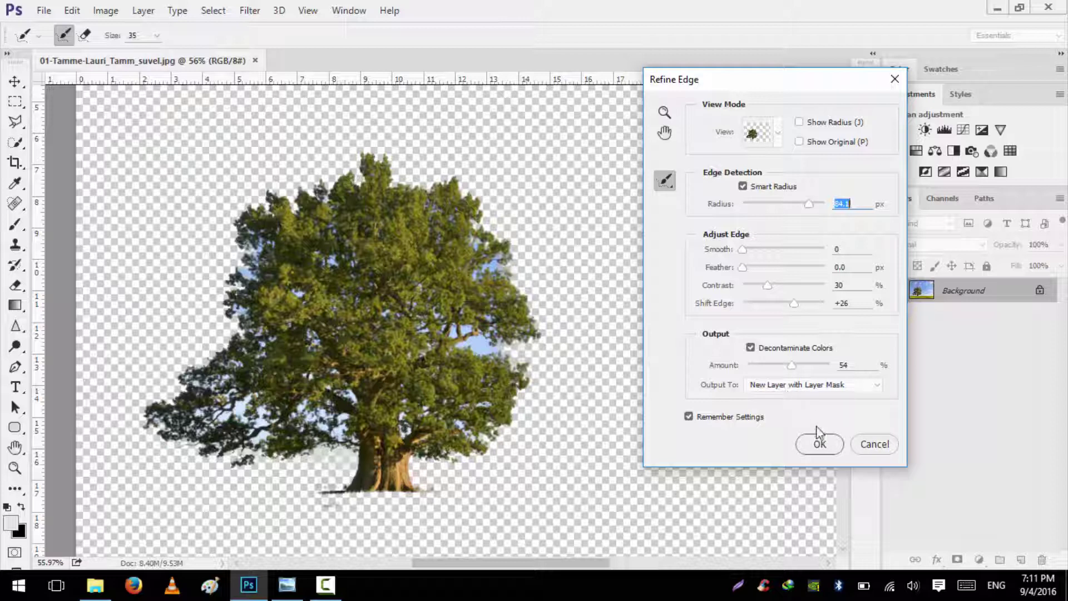
pyautogui.click(821, 445)
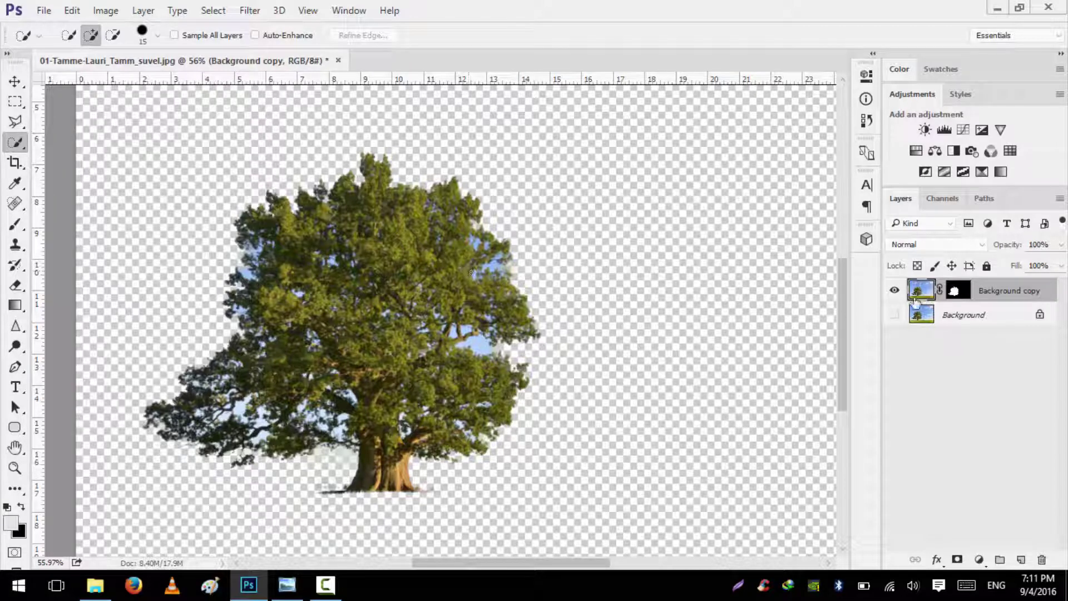
# Step: Select the blue sky patches between the leaves with Color Range, sampling their colour and setting Fuzziness to 50
pyautogui.click(213, 11)
pyautogui.click(218, 17)
pyautogui.click(218, 17)
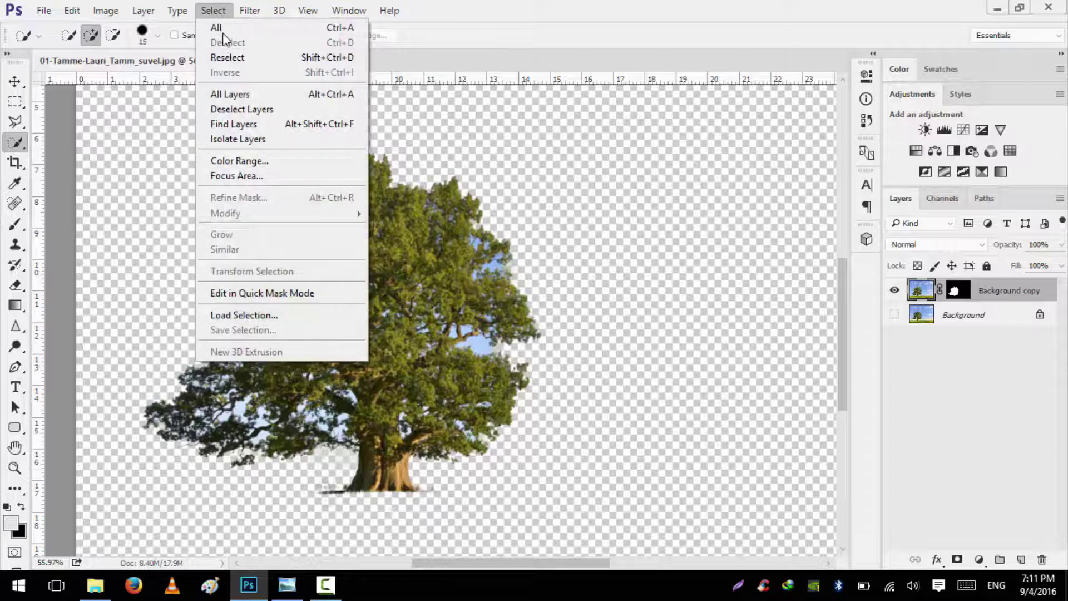
pyautogui.click(246, 159)
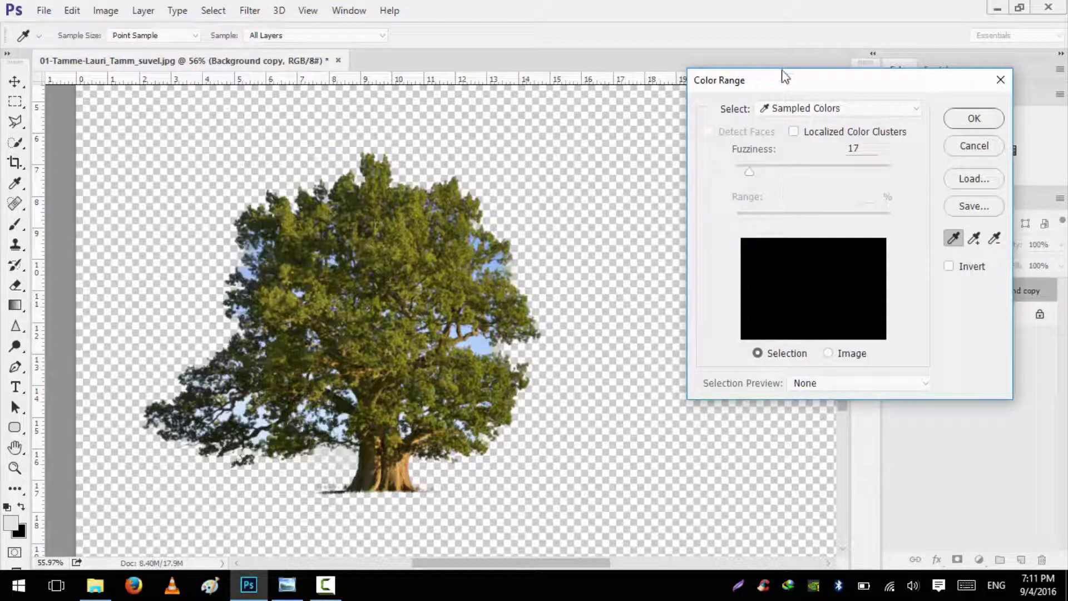
pyautogui.moveTo(784, 77); pyautogui.dragTo(748, 74)
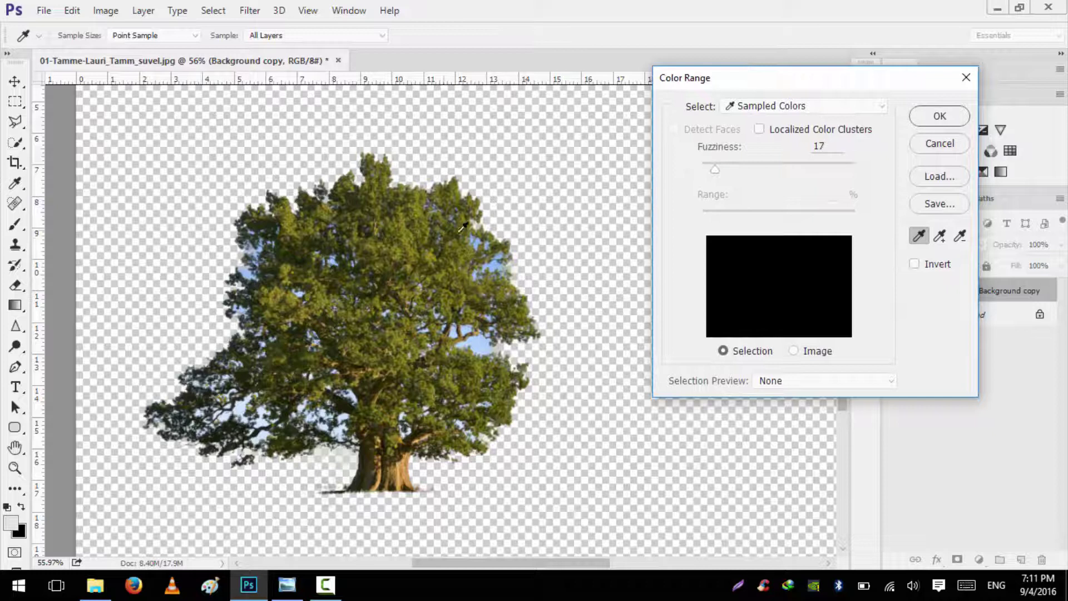
pyautogui.scroll(1, 232, 276)
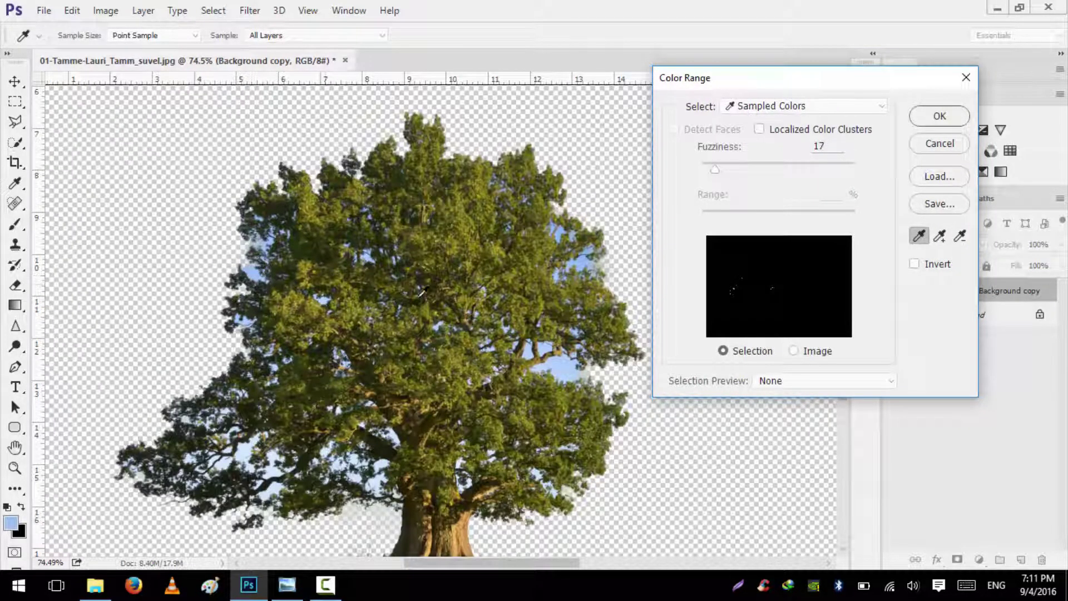
pyautogui.click(571, 361)
pyautogui.click(250, 447)
pyautogui.click(586, 368)
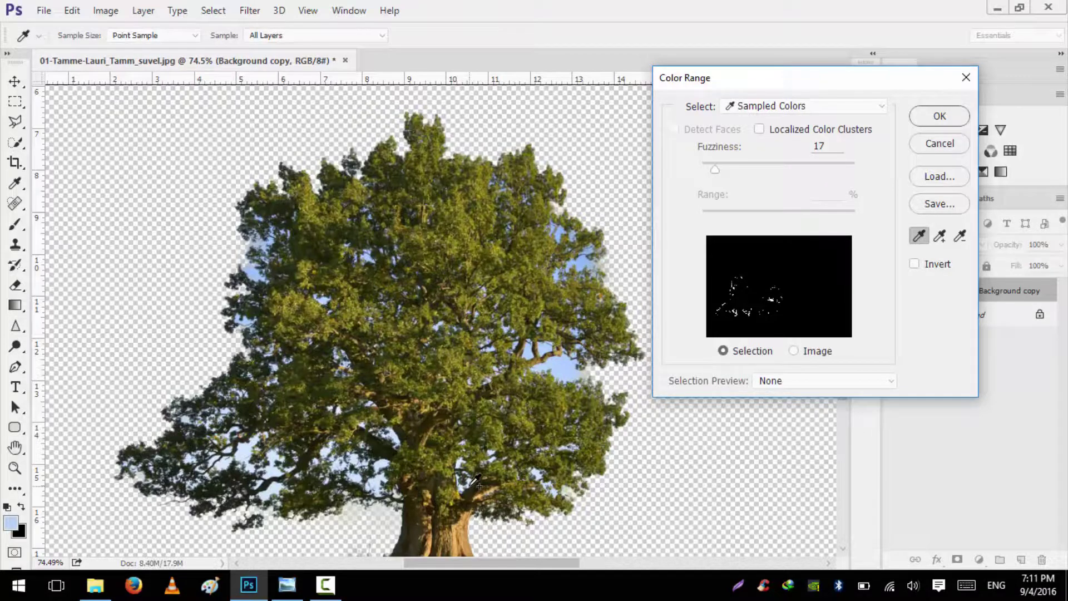
pyautogui.scroll(3, 476, 480)
pyautogui.scroll(-5, 475, 480)
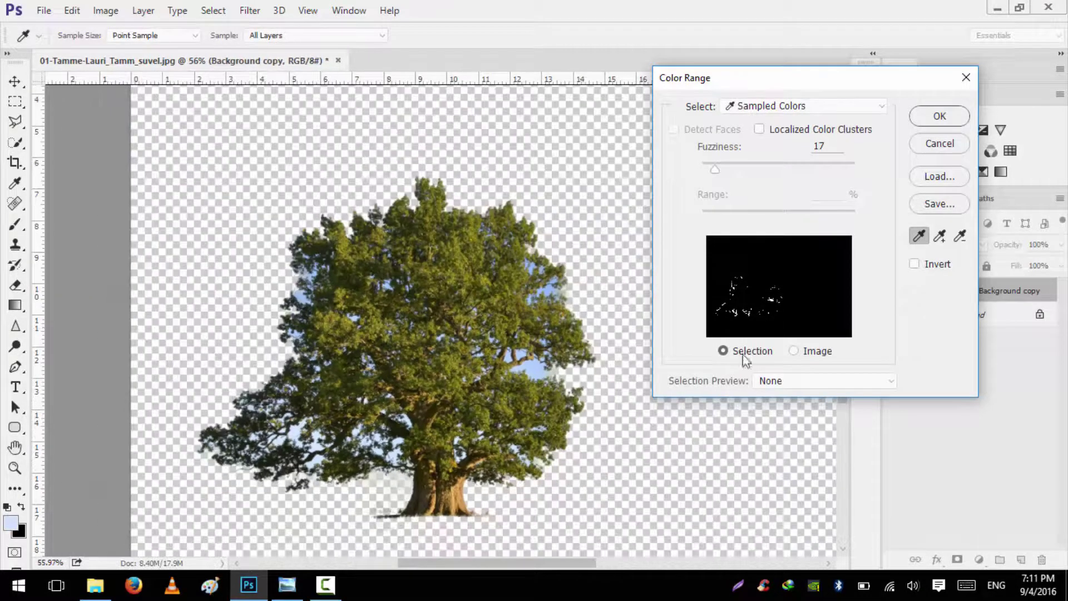
pyautogui.moveTo(713, 171); pyautogui.dragTo(744, 177)
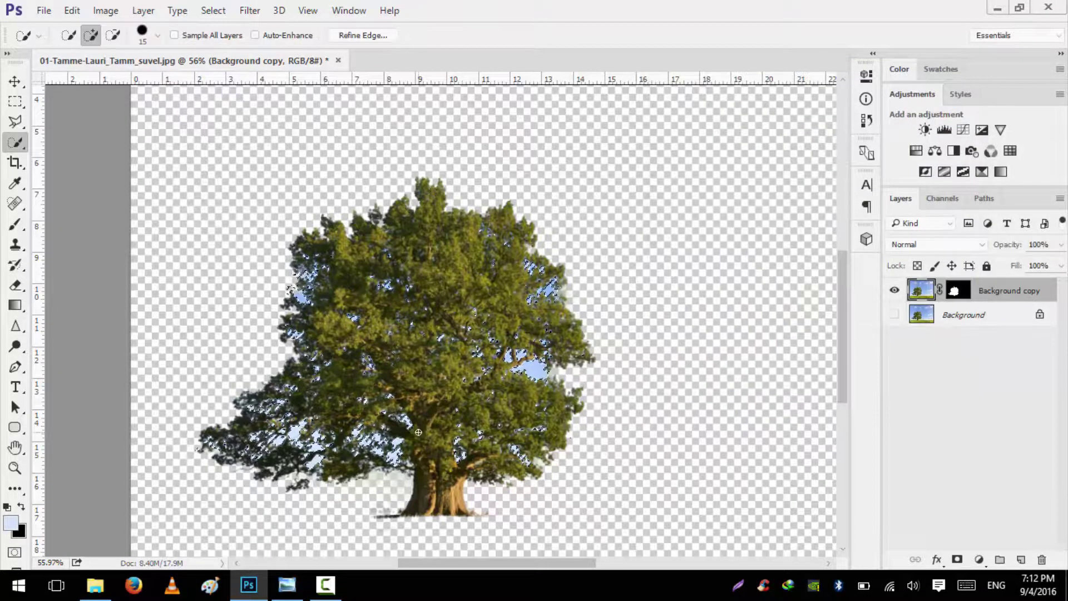
# Step: Fill the selected sky patches with black on the Background copy layer's mask and deselect
pyautogui.scroll(2, 410, 421)
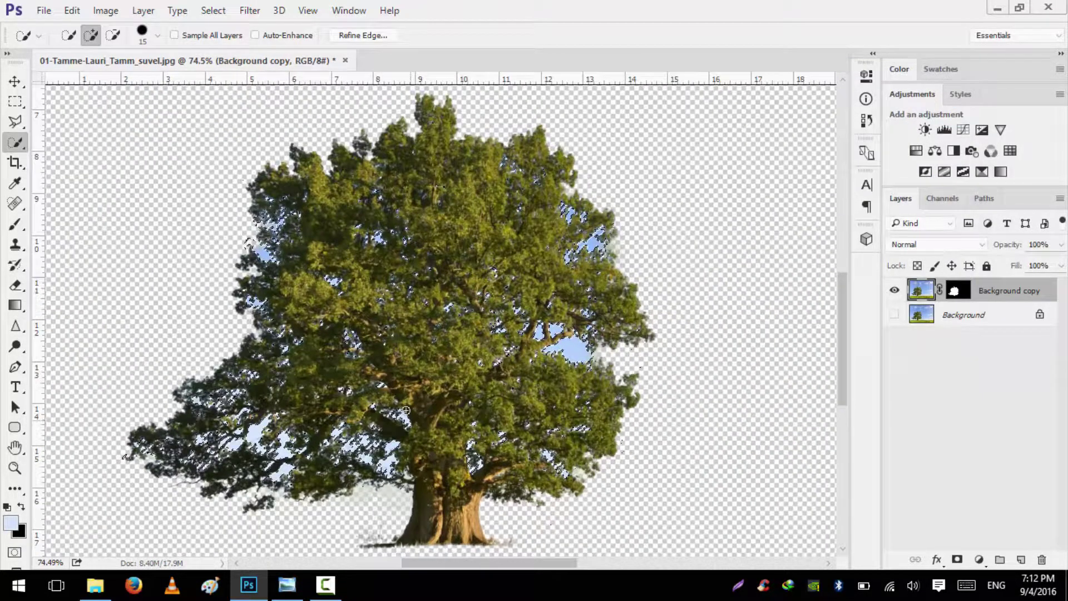
pyautogui.scroll(3, 222, 426)
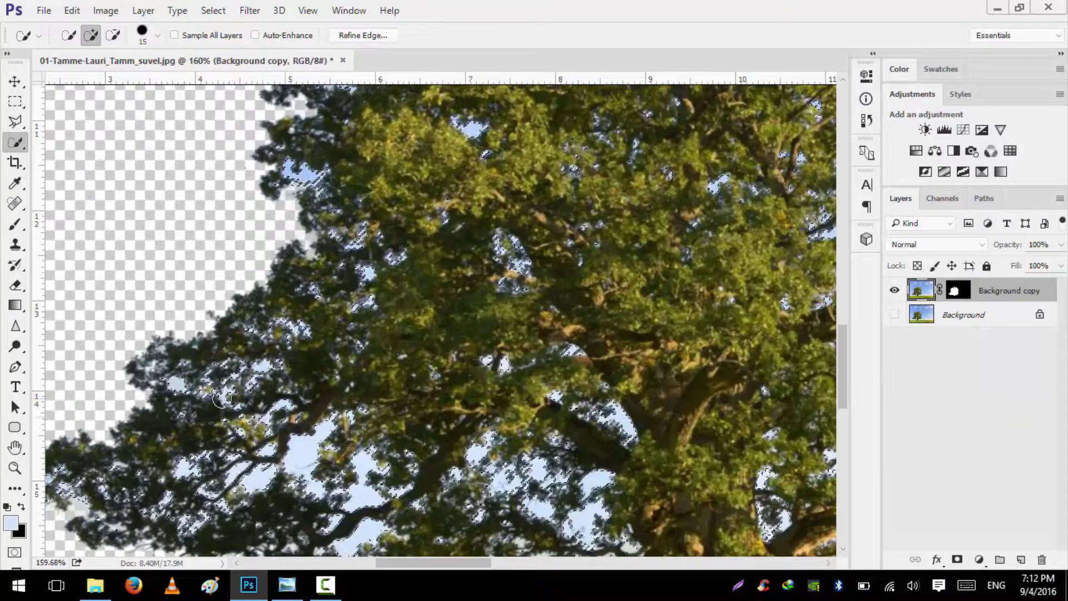
pyautogui.scroll(-3, 300, 434)
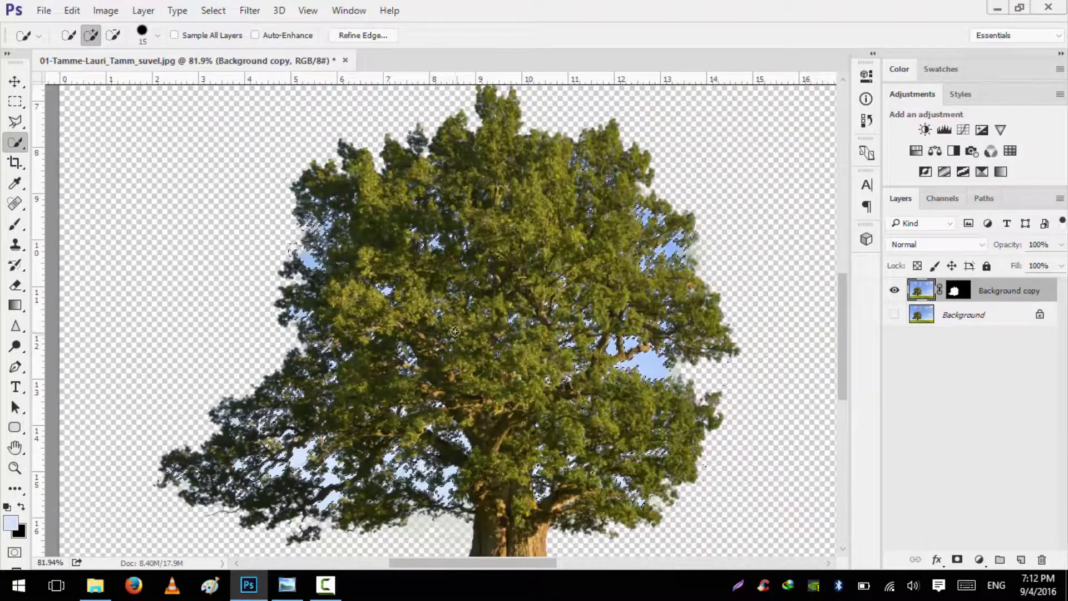
pyautogui.click(958, 295)
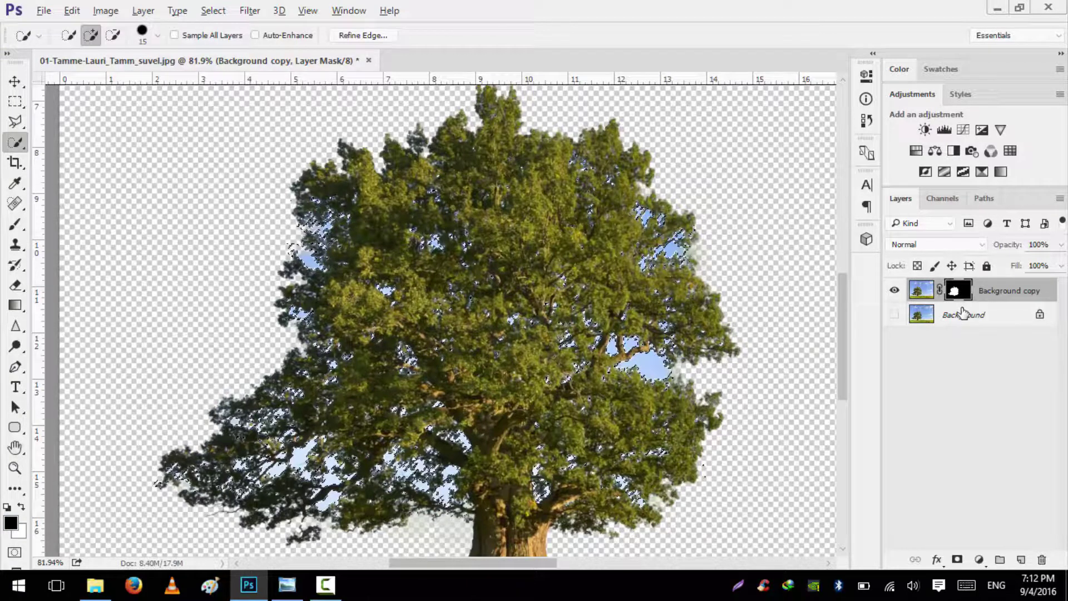
pyautogui.hotkey('alt', 'BackSpace')
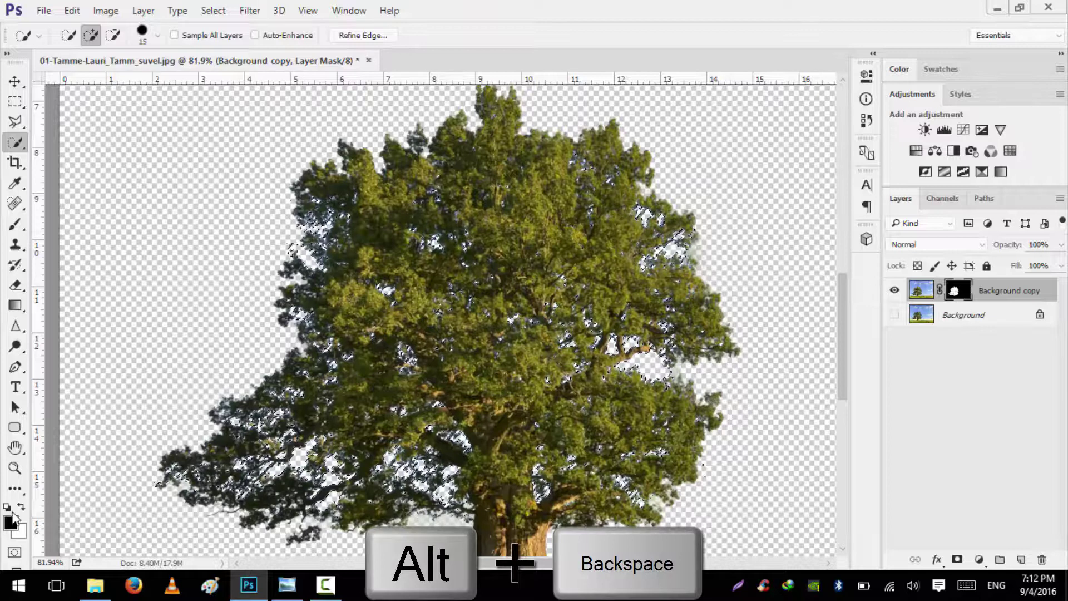
pyautogui.hotkey('ctrl', 'd')
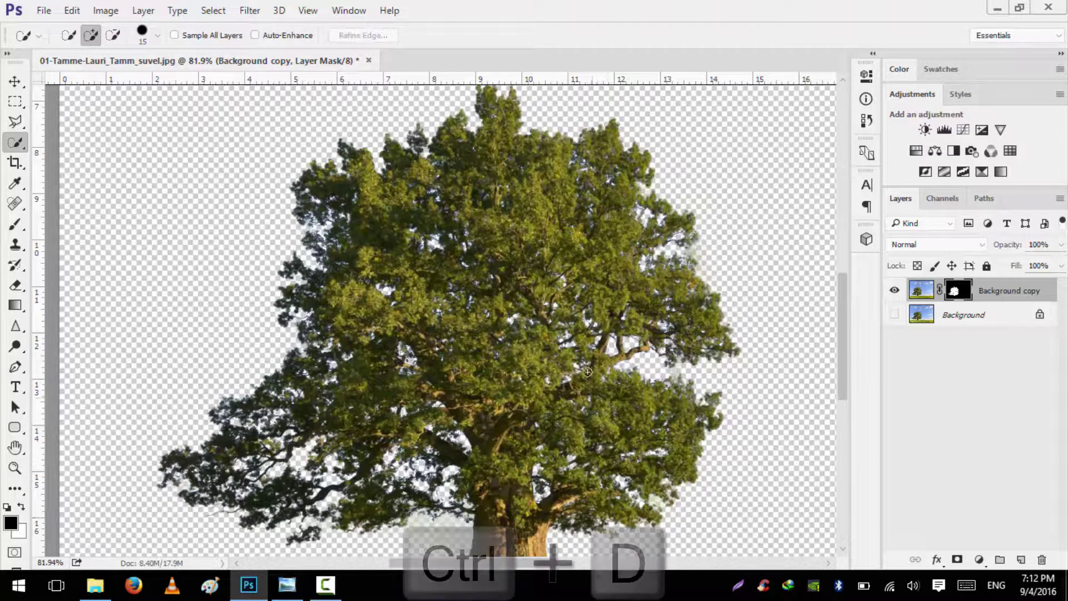
pyautogui.scroll(4, 593, 396)
pyautogui.scroll(-4, 378, 285)
pyautogui.scroll(-3, 378, 285)
pyautogui.scroll(-2, 422, 325)
# Step: Open the portrait image 30138201_l.jpg and unlock its Background layer
pyautogui.click(48, 17)
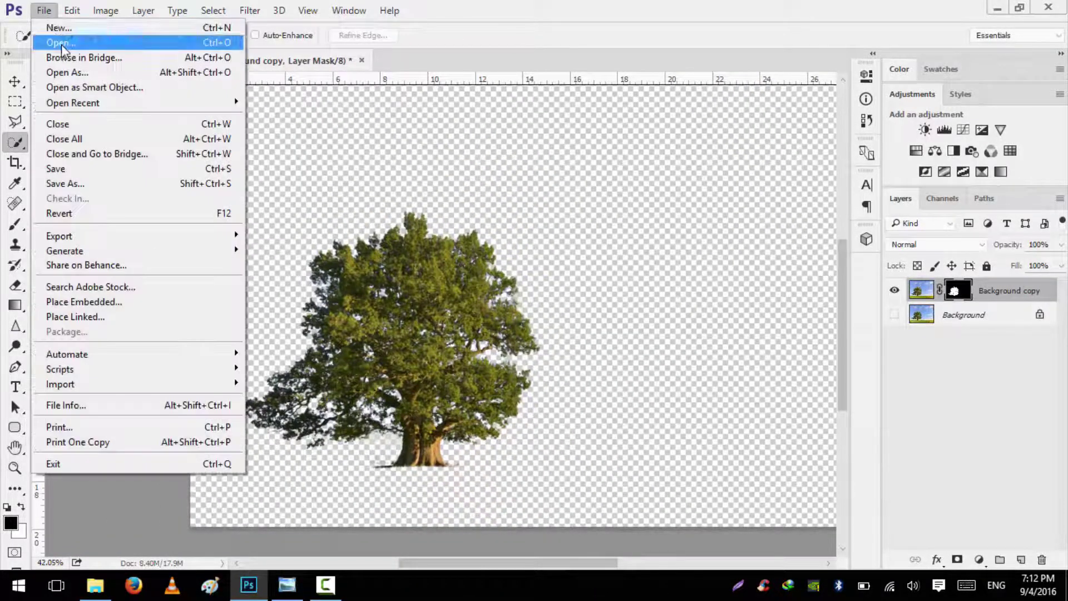
pyautogui.click(61, 42)
pyautogui.click(375, 137)
pyautogui.doubleClick(375, 137)
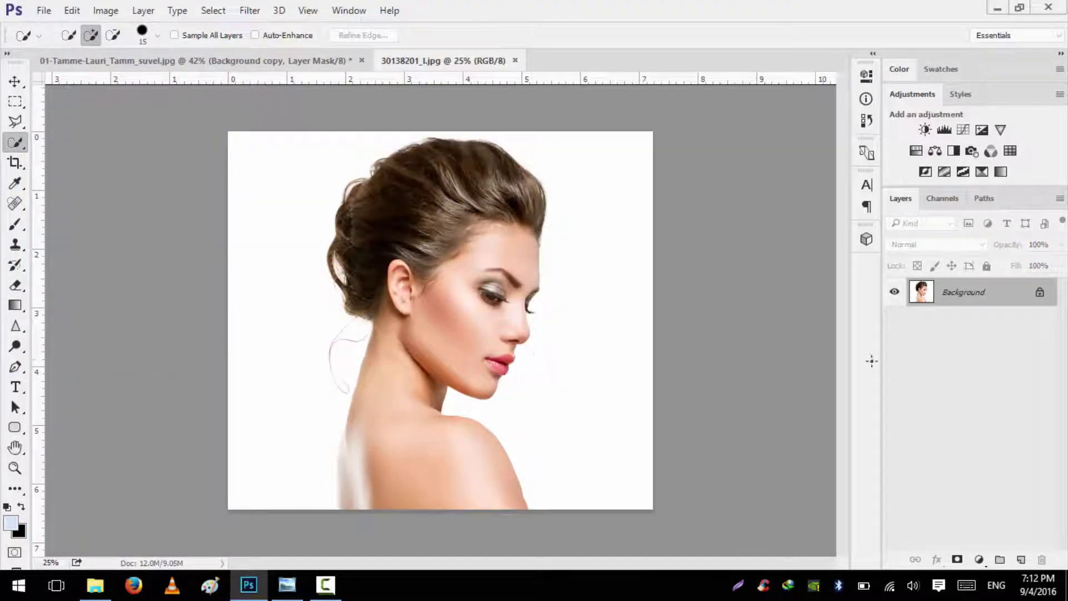
pyautogui.click(1039, 292)
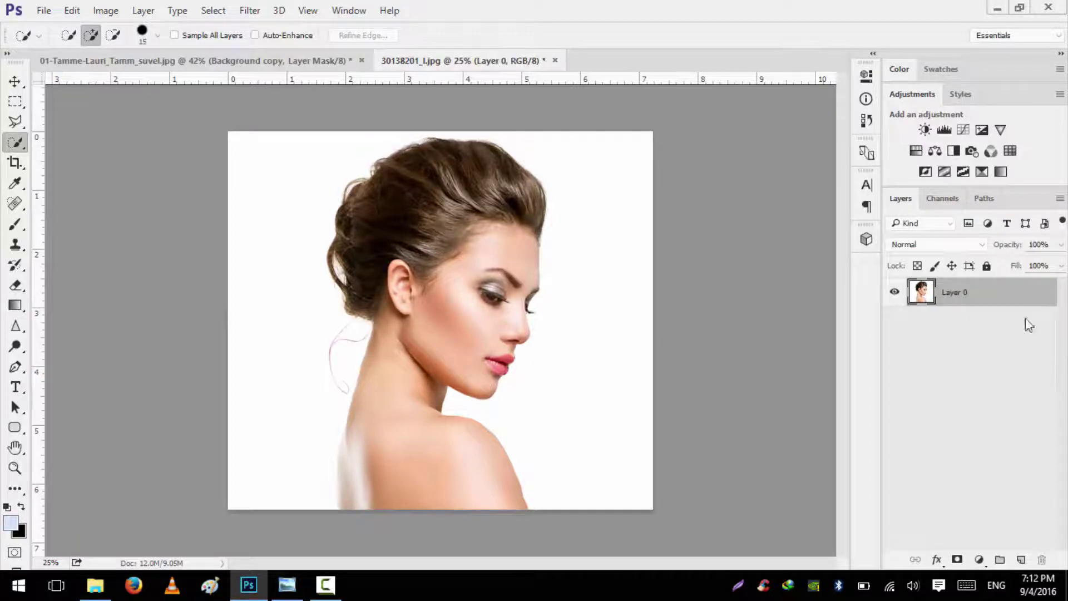
# Step: Select the portrait's white backdrop with Color Range, sampling the white and setting Fuzziness to 12
pyautogui.click(218, 11)
pyautogui.click(221, 161)
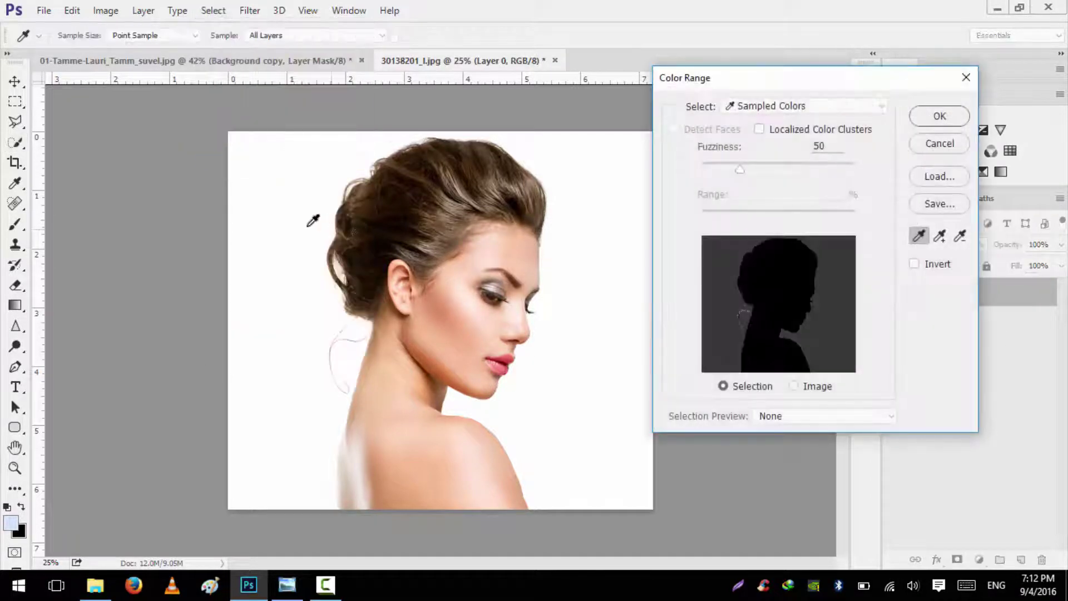
pyautogui.moveTo(740, 169); pyautogui.dragTo(711, 184)
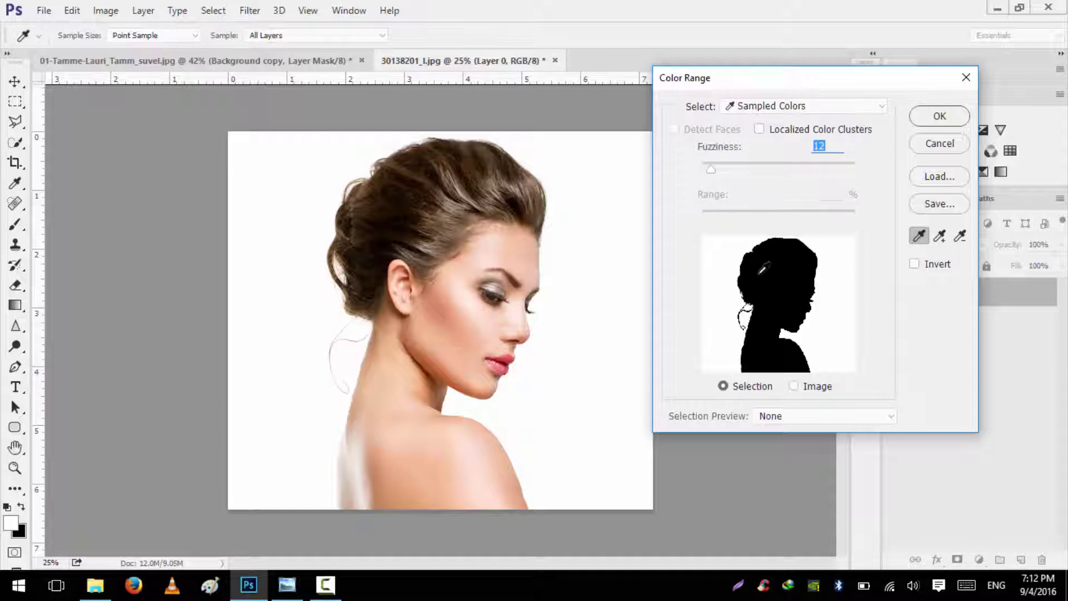
pyautogui.click(939, 115)
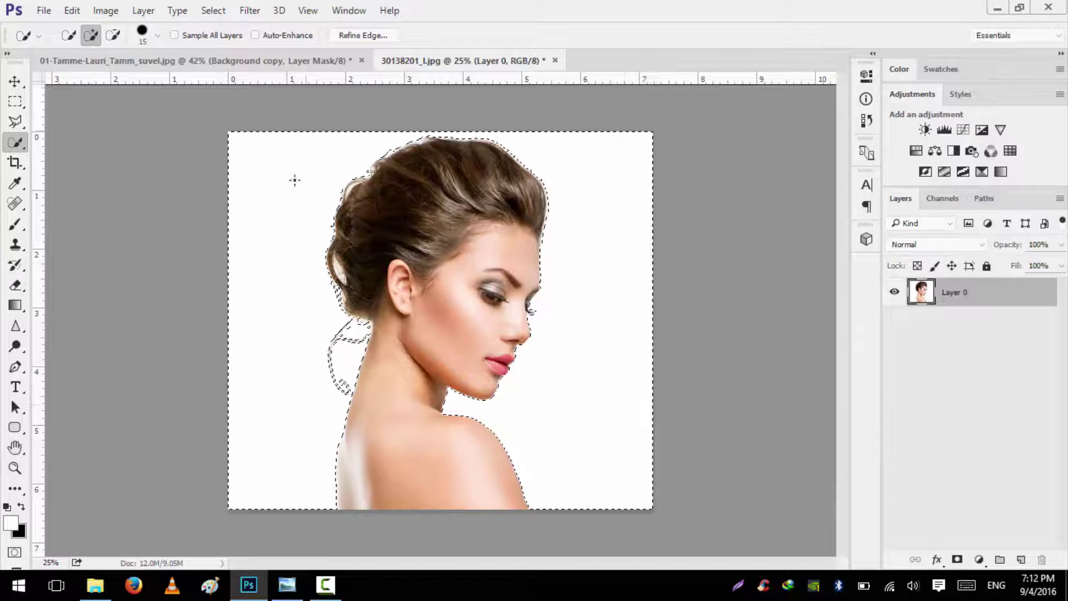
# Step: Add a layer mask to Layer 0 from the backdrop selection and invert the mask
pyautogui.click(956, 559)
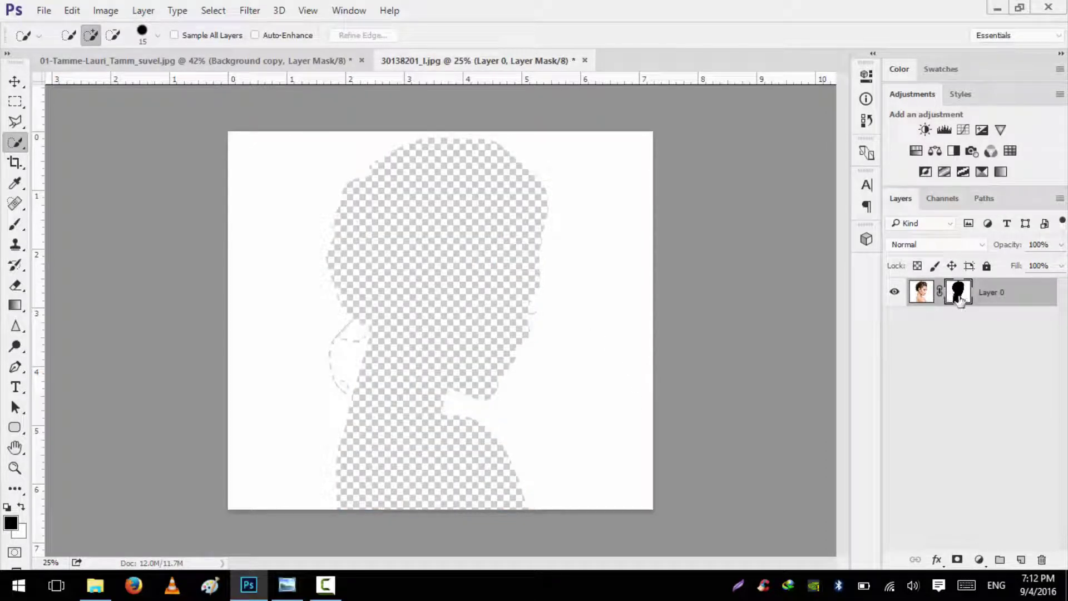
pyautogui.hotkey('ctrl', 'i')
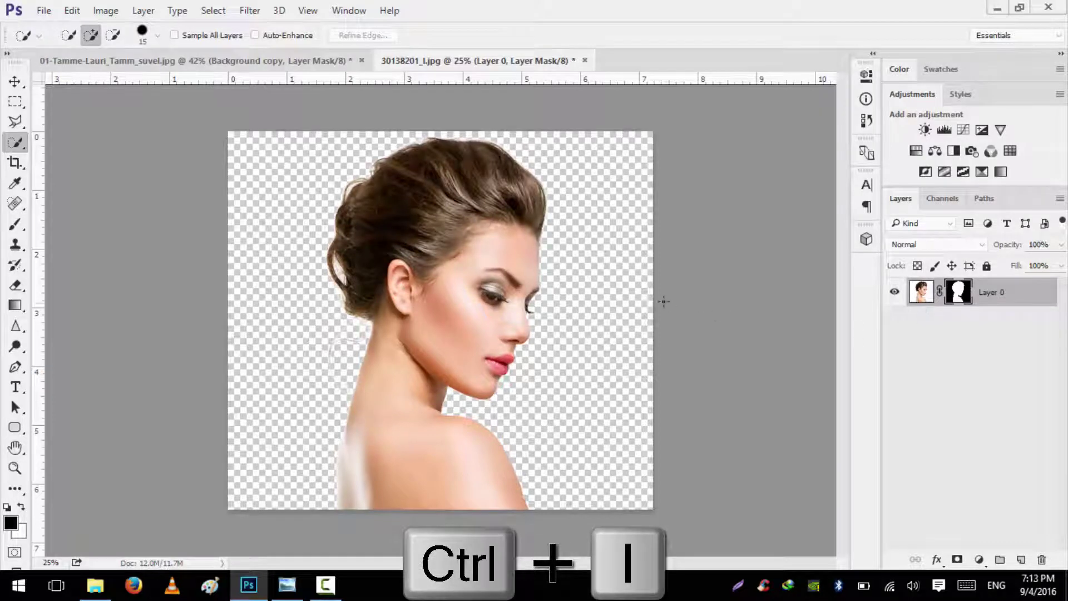
pyautogui.scroll(1, 408, 316)
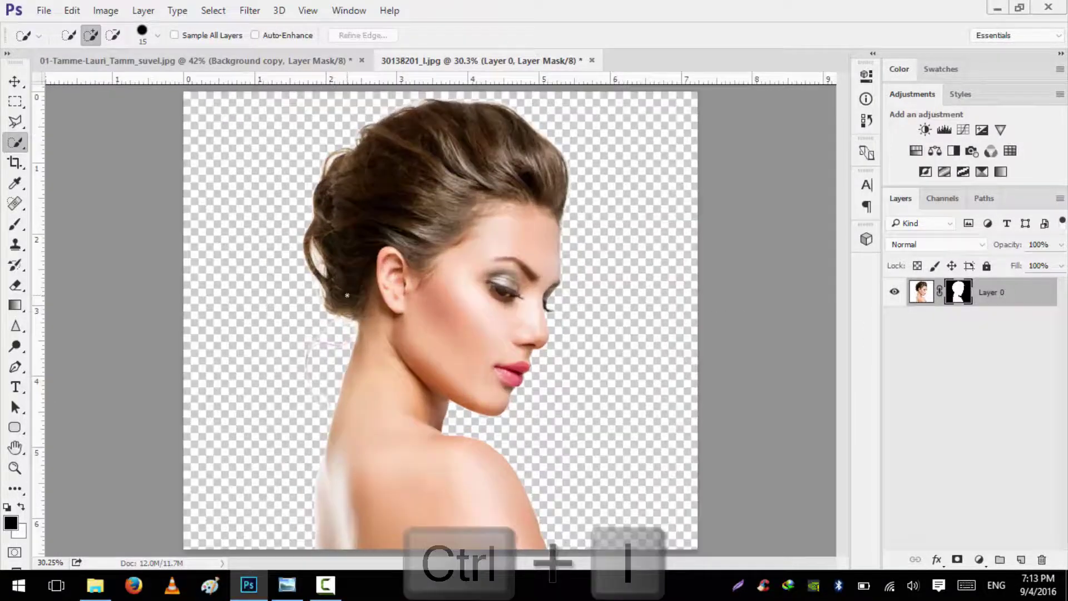
pyautogui.scroll(-1, 354, 289)
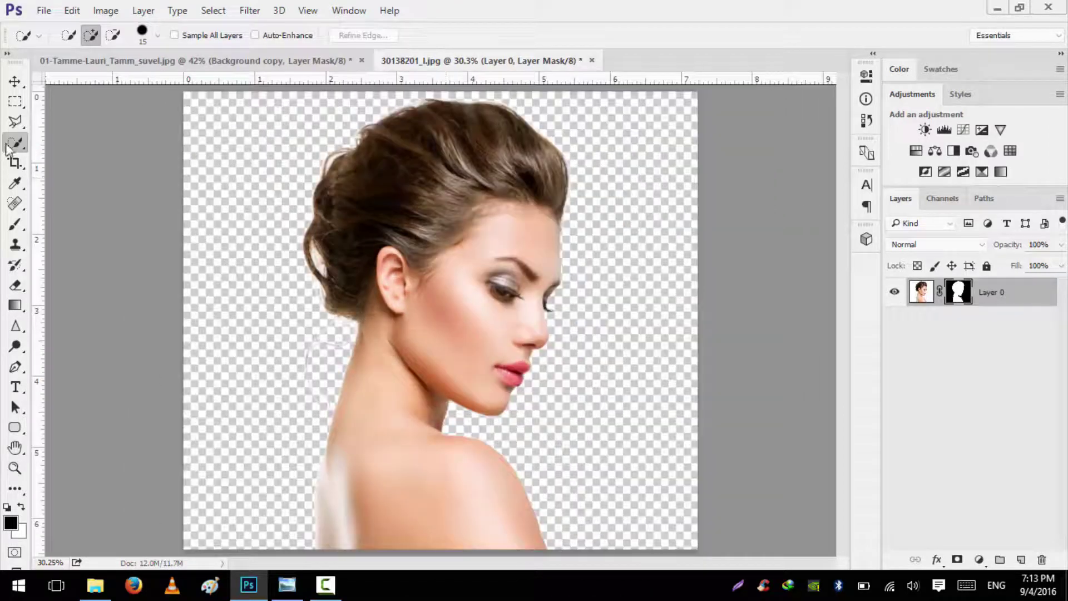
# Step: Load Layer 0's mask as a selection and refine its edge with Smart Radius and Decontaminate Colors, outputting to a new layer with layer mask
pyautogui.click(16, 104)
pyautogui.rightClick(16, 102)
pyautogui.click(61, 100)
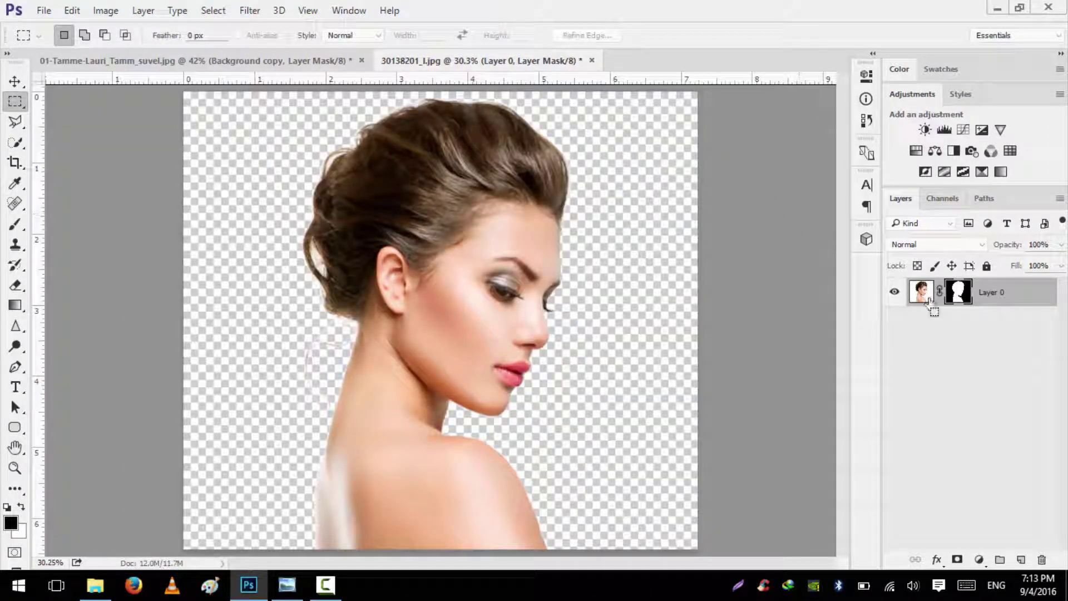
pyautogui.keyDown('ctrl'); pyautogui.click(959, 295); pyautogui.keyUp('ctrl')
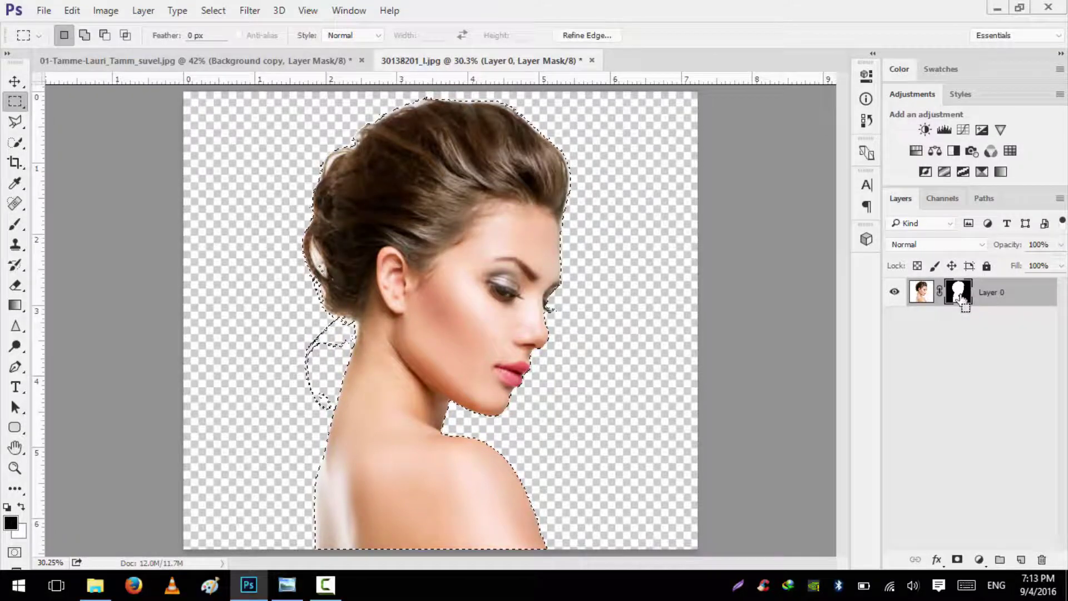
pyautogui.click(584, 35)
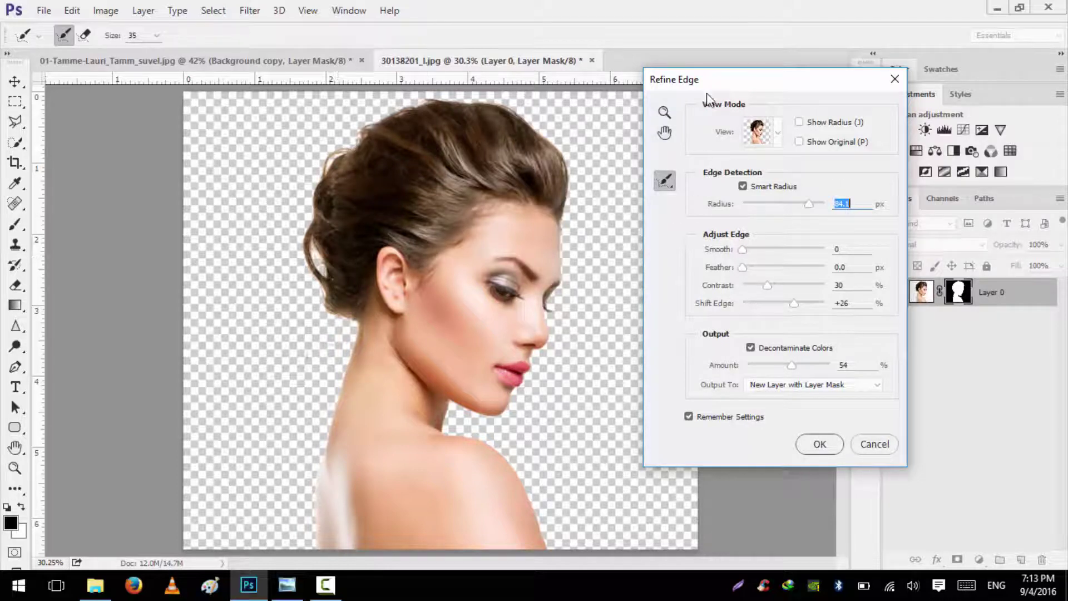
pyautogui.moveTo(701, 89); pyautogui.dragTo(693, 81)
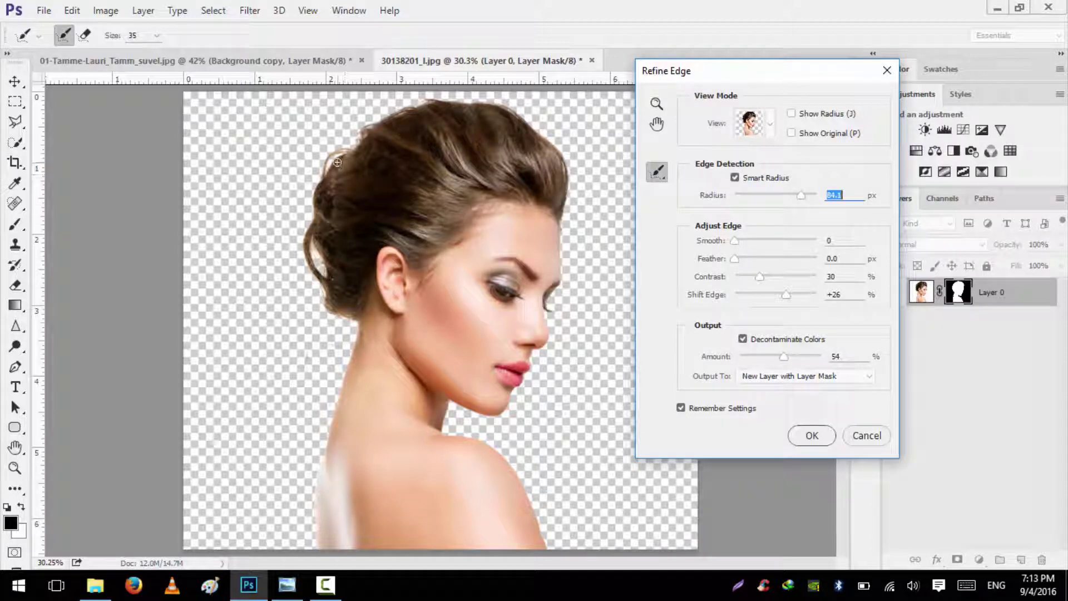
pyautogui.click(829, 436)
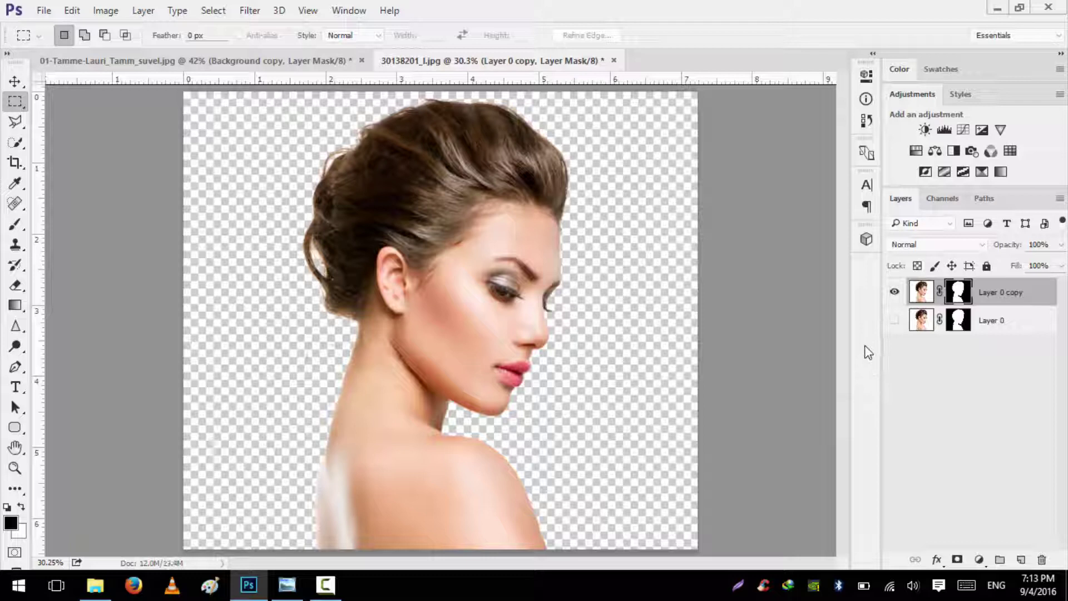
# Step: Create a 1920 x 1080 pixel transparent document named Double Exposure at 150 pixels per inch in RGB Color
pyautogui.click(43, 10)
pyautogui.click(47, 28)
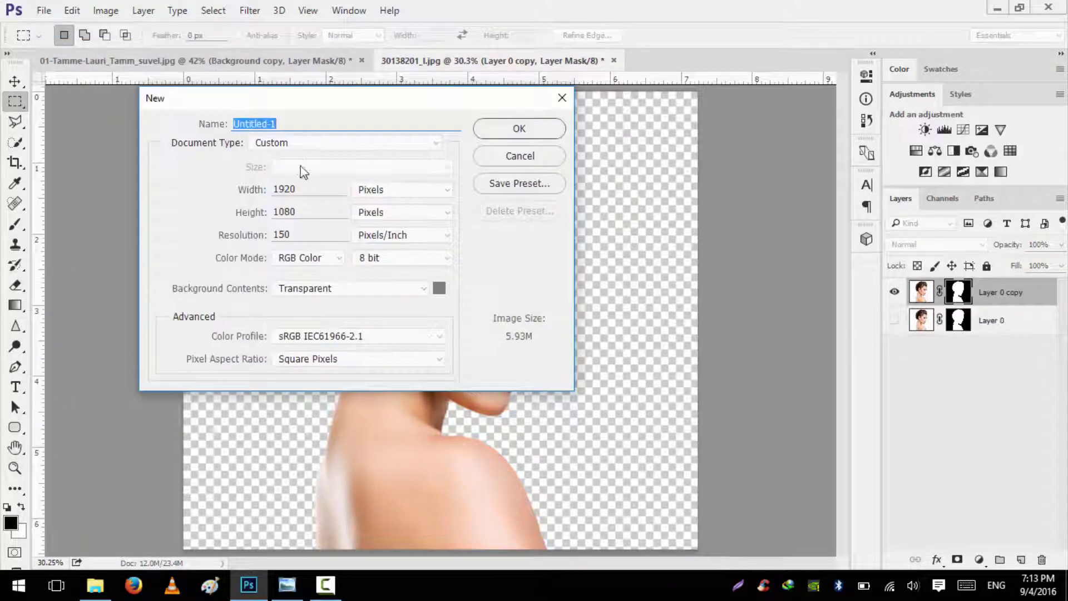
pyautogui.write('E')
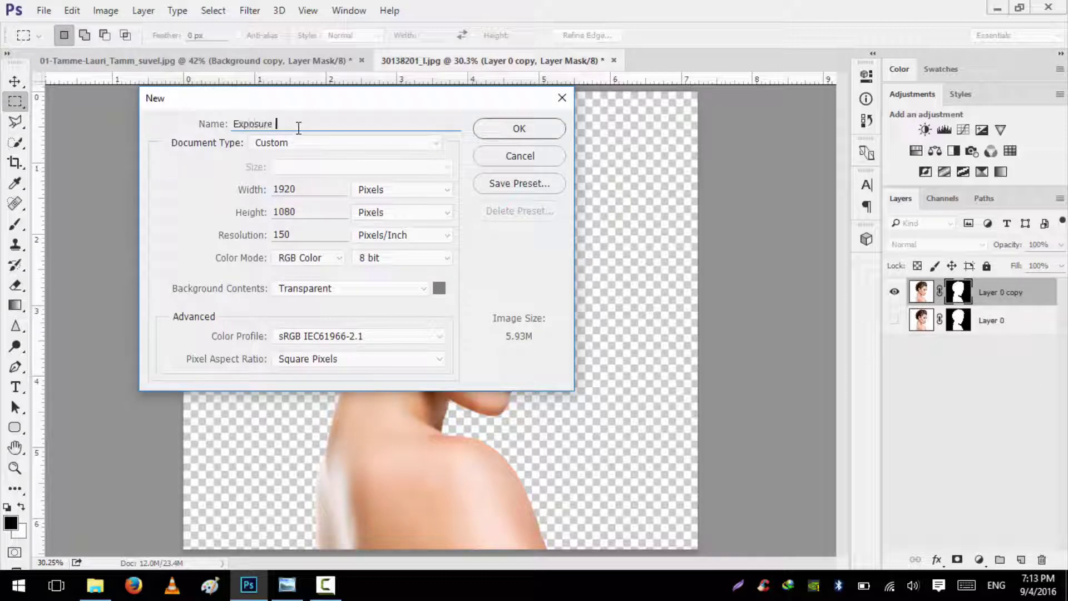
pyautogui.write('xposure')
pyautogui.press('Home')
pyautogui.write('Double')
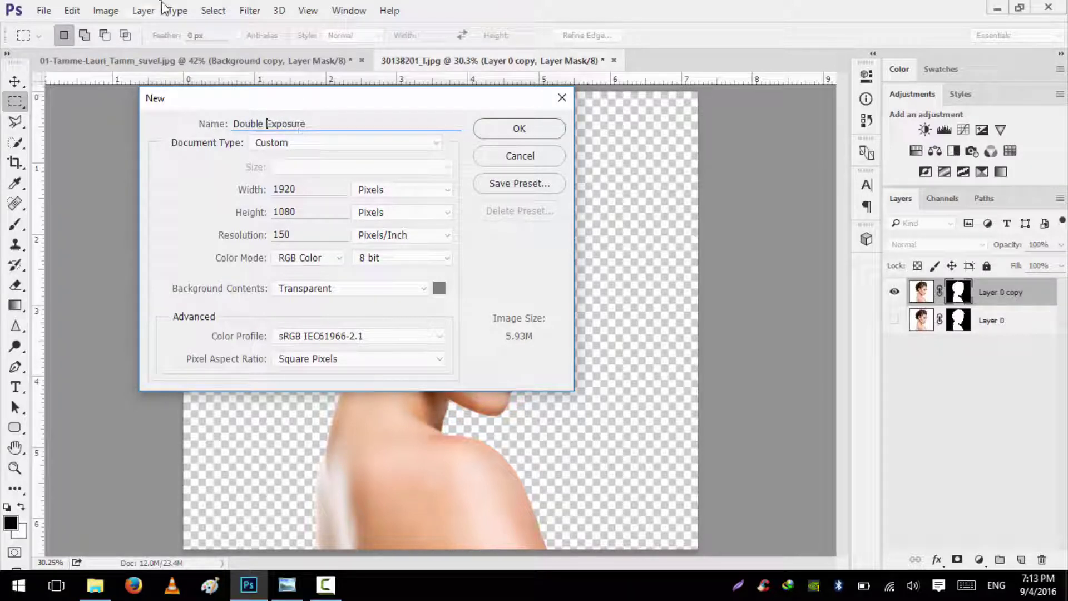
pyautogui.click(492, 129)
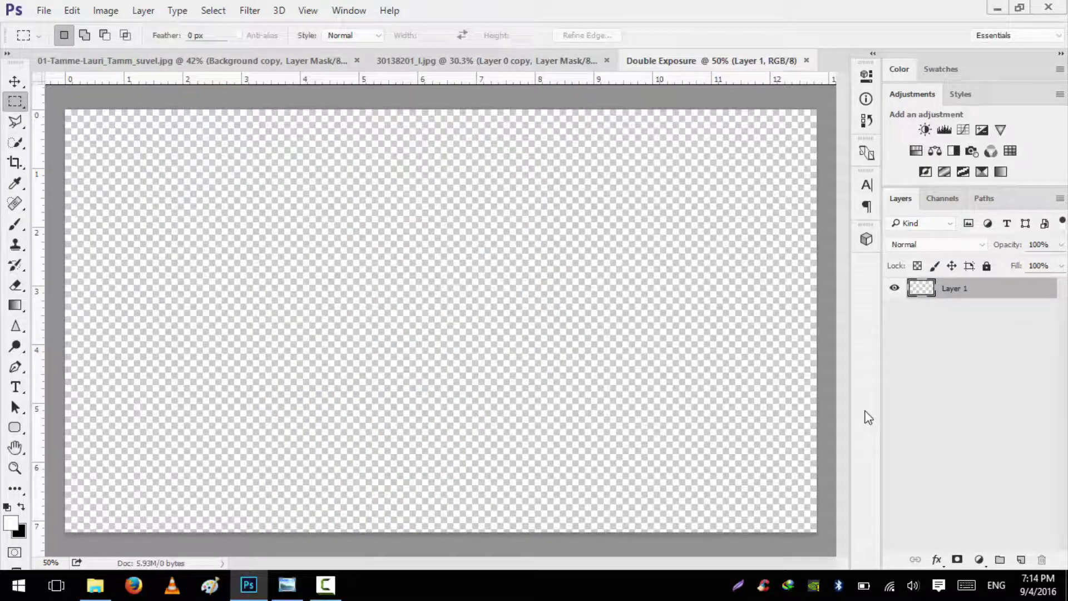
# Step: Copy the masked tree layer and the refined portrait layer into the Double Exposure document
pyautogui.hotkey('ctrl', 'Tab')
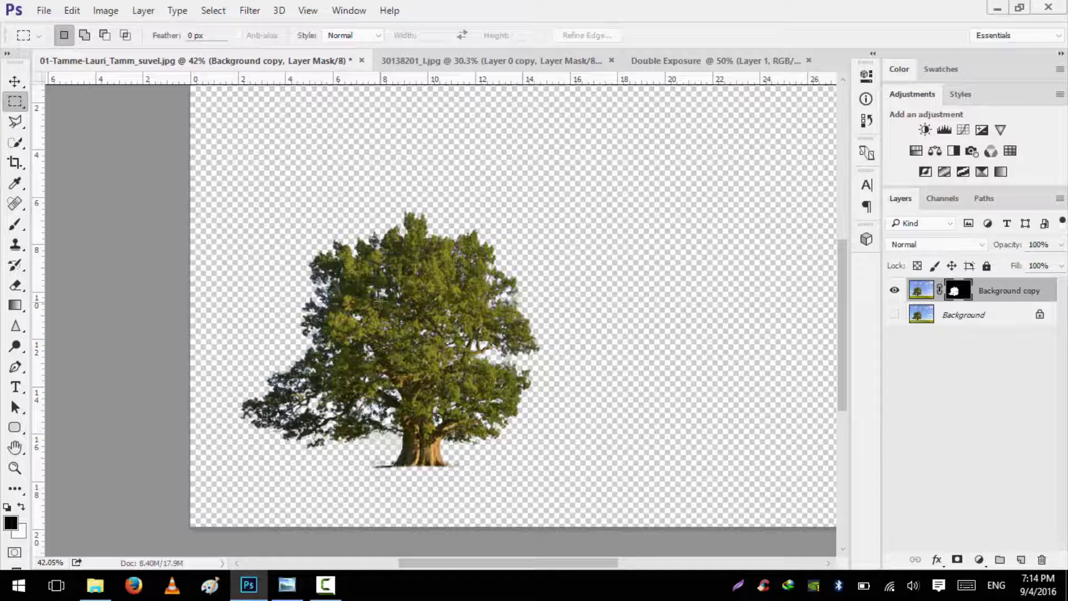
pyautogui.press('v')
pyautogui.moveTo(382, 299)
pyautogui.mouseDown()
pyautogui.moveTo(586, 52)
pyautogui.moveTo(663, 53)
pyautogui.moveTo(662, 64)
pyautogui.moveTo(398, 299)
pyautogui.mouseUp()
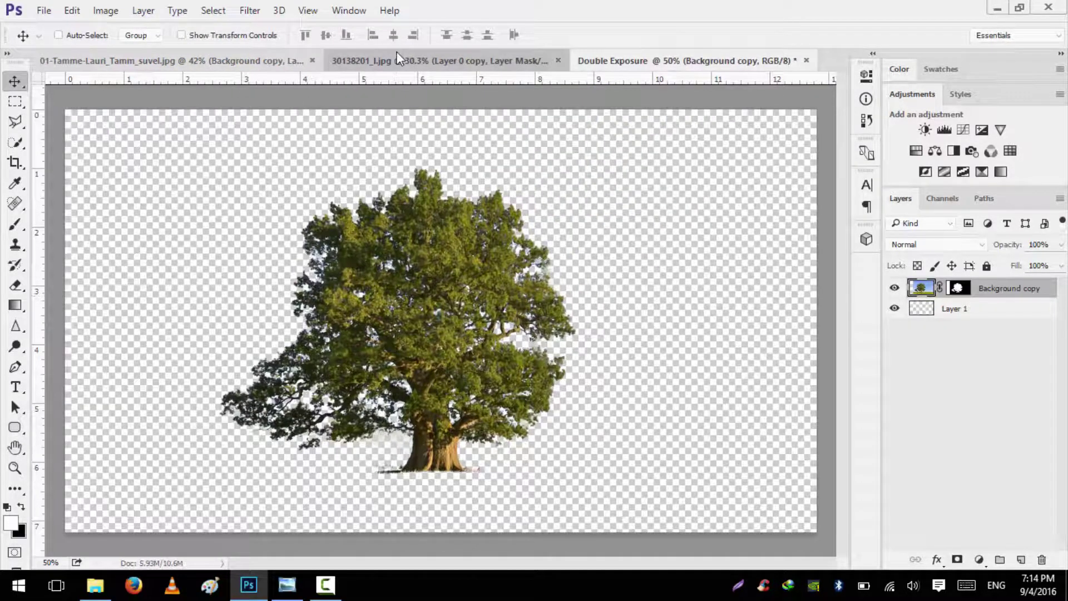
pyautogui.click(396, 59)
pyautogui.moveTo(421, 181); pyautogui.dragTo(416, 295)
# Step: Scale the portrait layer to about 61% and centre it horizontally with its upper edge on the canvas edge
pyautogui.scroll(-4, 421, 300)
pyautogui.hotkey('ctrl', 't')
pyautogui.scroll(-2, 421, 303)
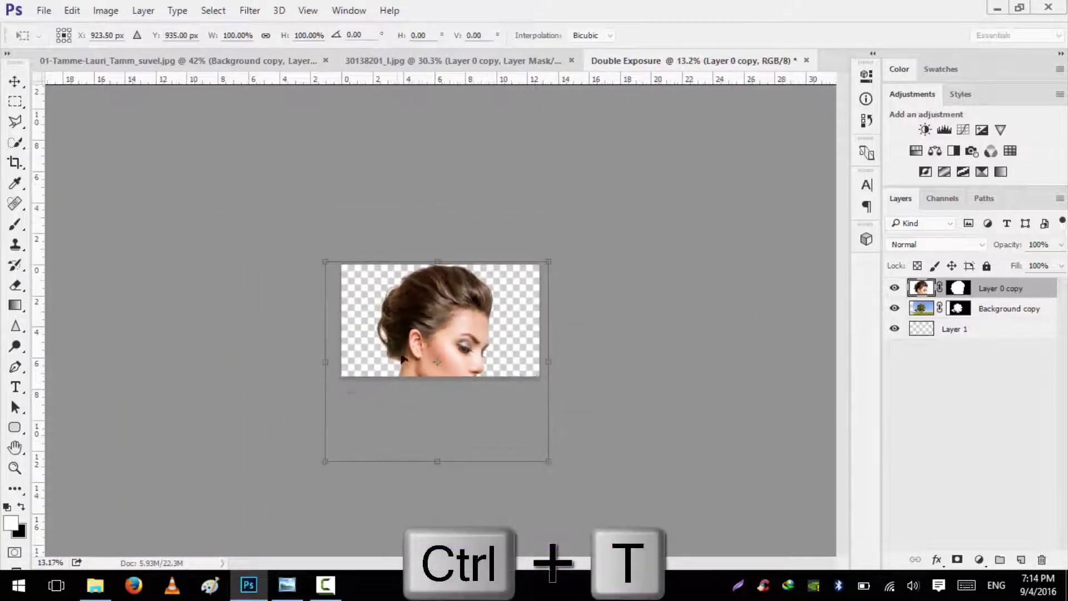
pyautogui.moveTo(323, 460); pyautogui.dragTo(422, 346)
pyautogui.scroll(3, 421, 341)
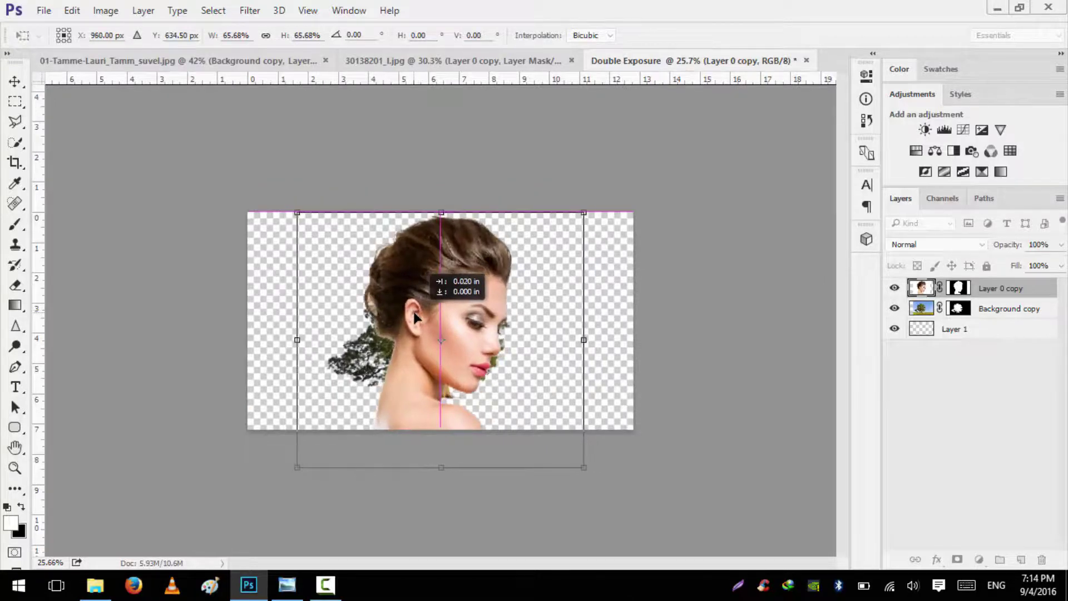
pyautogui.scroll(2, 422, 346)
pyautogui.moveTo(440, 232); pyautogui.dragTo(458, 231)
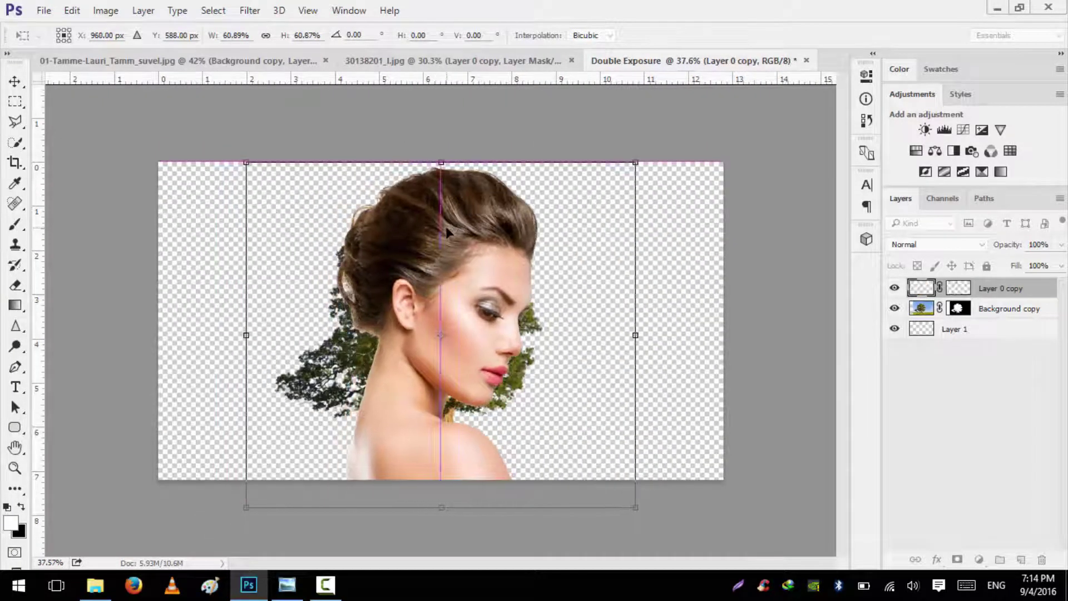
pyautogui.press('Return')
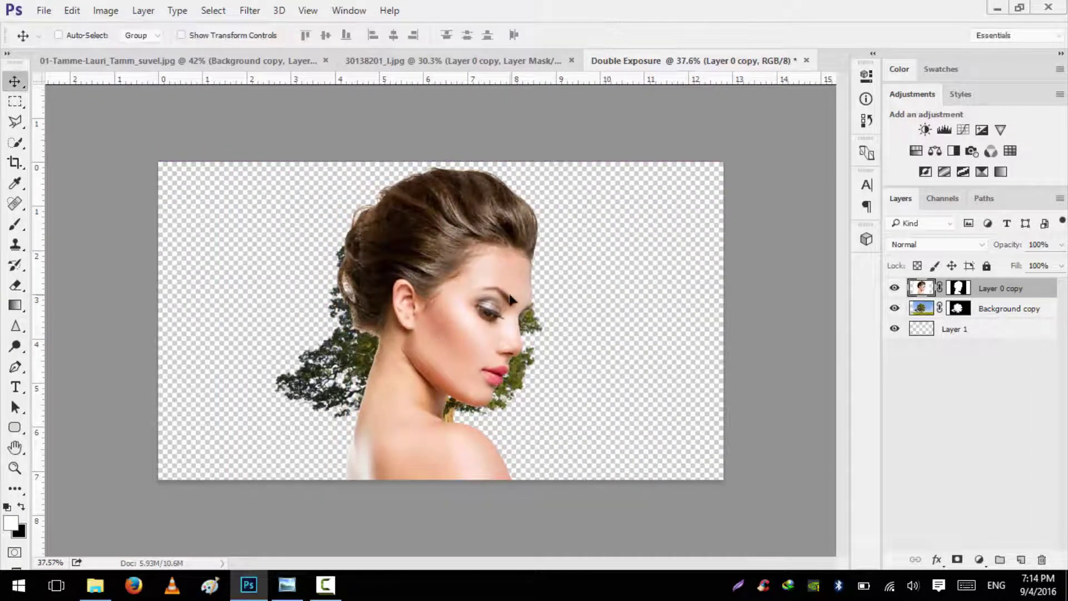
# Step: Clip the portrait layer Layer 0 copy to the tree layer Background copy, undoing any stray move of the portrait
pyautogui.scroll(1, 510, 300)
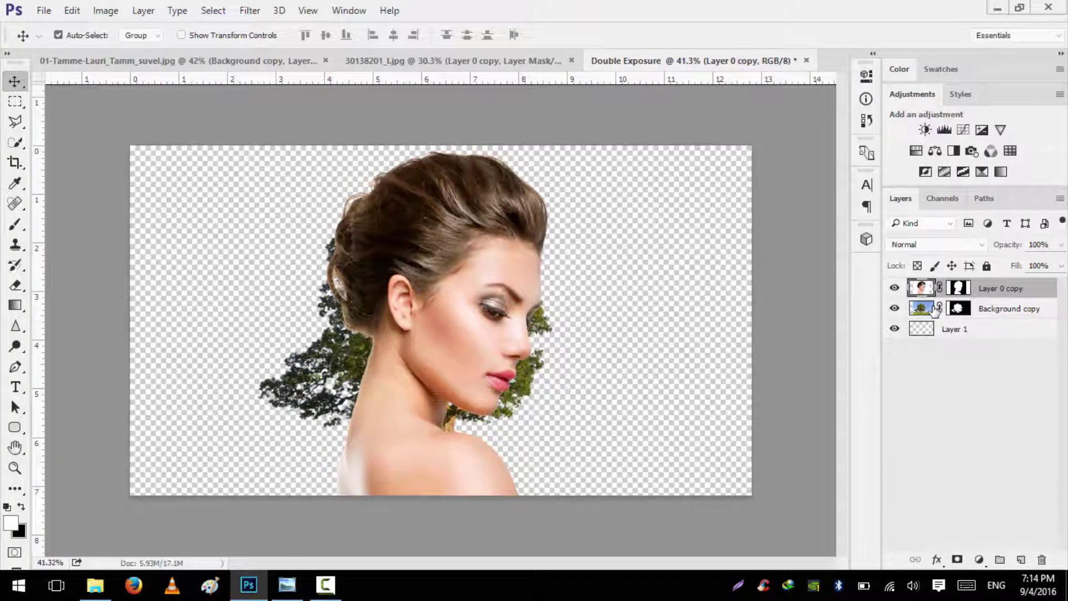
pyautogui.moveTo(934, 311); pyautogui.dragTo(933, 297)
pyautogui.keyDown('alt'); pyautogui.click(932, 297); pyautogui.keyUp('alt')
pyautogui.press('ctrl')
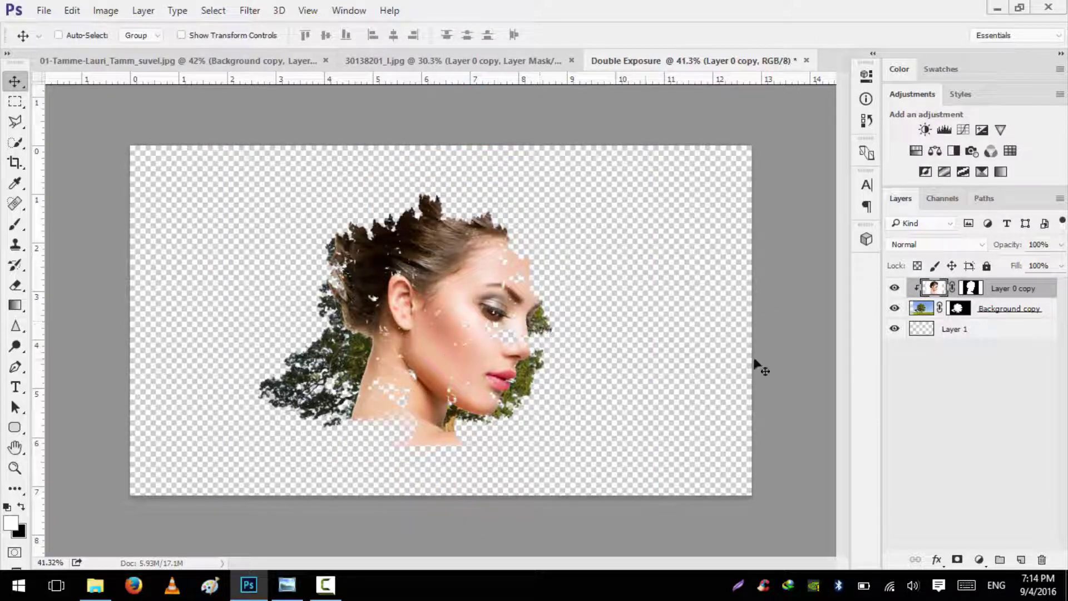
pyautogui.moveTo(442, 325)
pyautogui.mouseDown()
pyautogui.moveTo(455, 332)
pyautogui.moveTo(424, 323)
pyautogui.moveTo(445, 325)
pyautogui.mouseUp()
pyautogui.hotkey('ctrl', 'z')
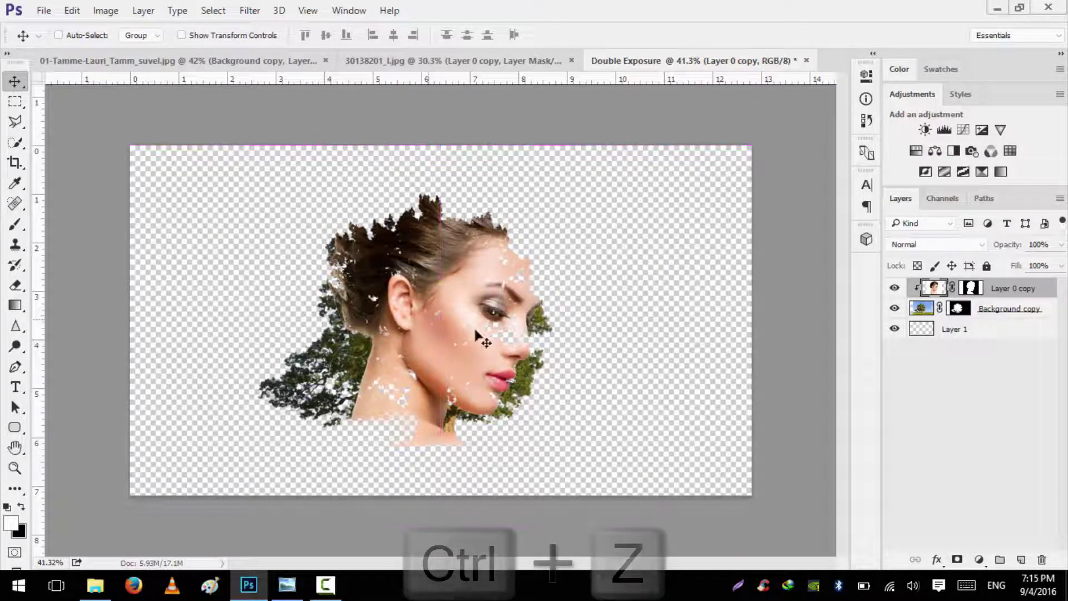
# Step: Enlarge the tree layer slightly and reposition it behind the clipped portrait so its foliage frames the face and hair
pyautogui.click(957, 308)
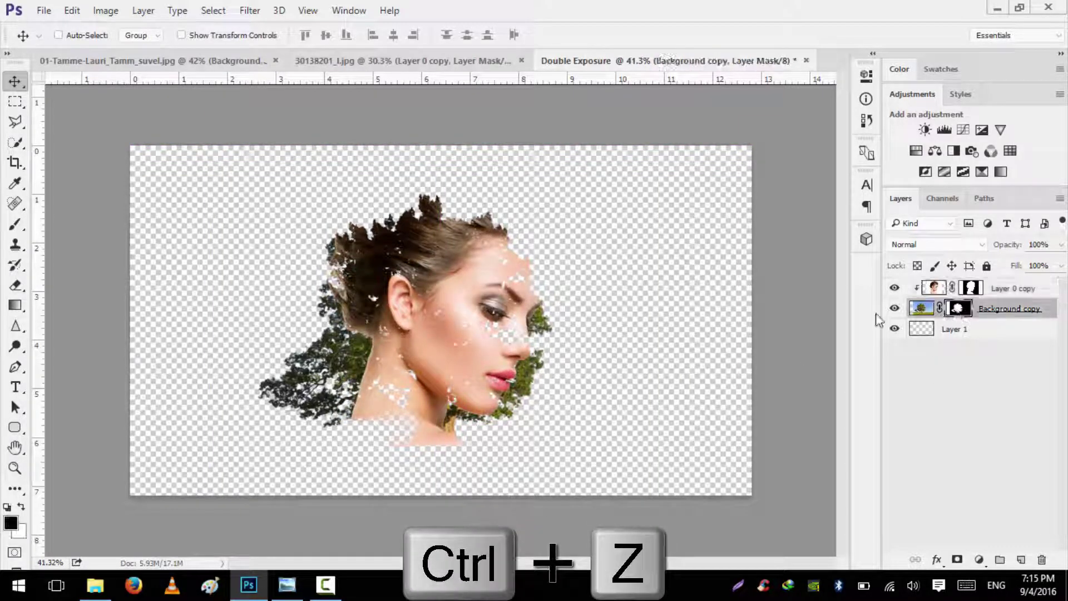
pyautogui.click(921, 308)
pyautogui.moveTo(410, 372); pyautogui.dragTo(441, 384)
pyautogui.scroll(2, 383, 360)
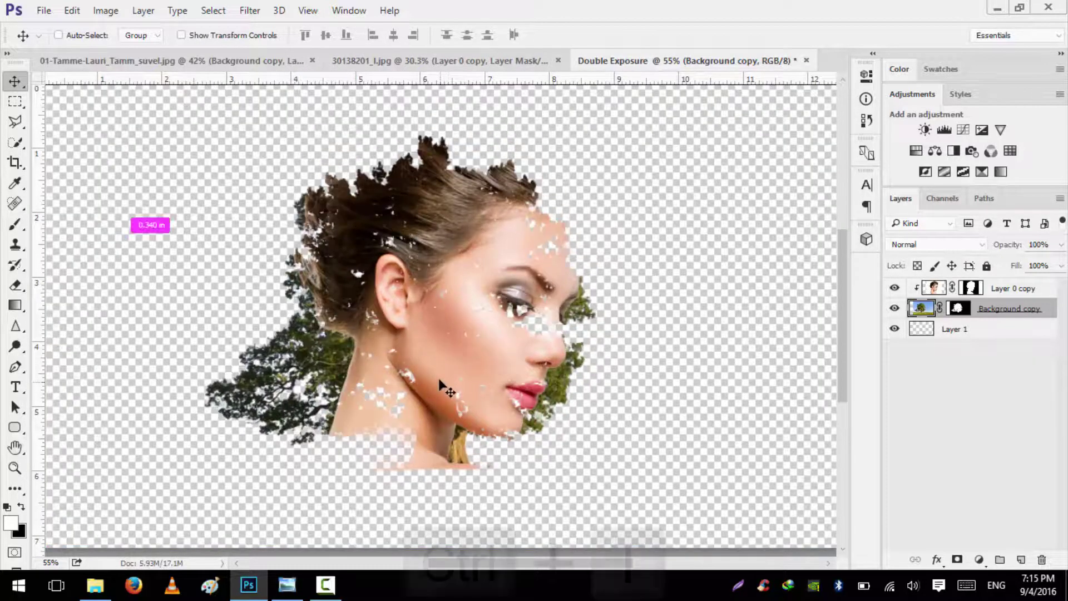
pyautogui.hotkey('ctrl', 't')
pyautogui.scroll(-2, 477, 310)
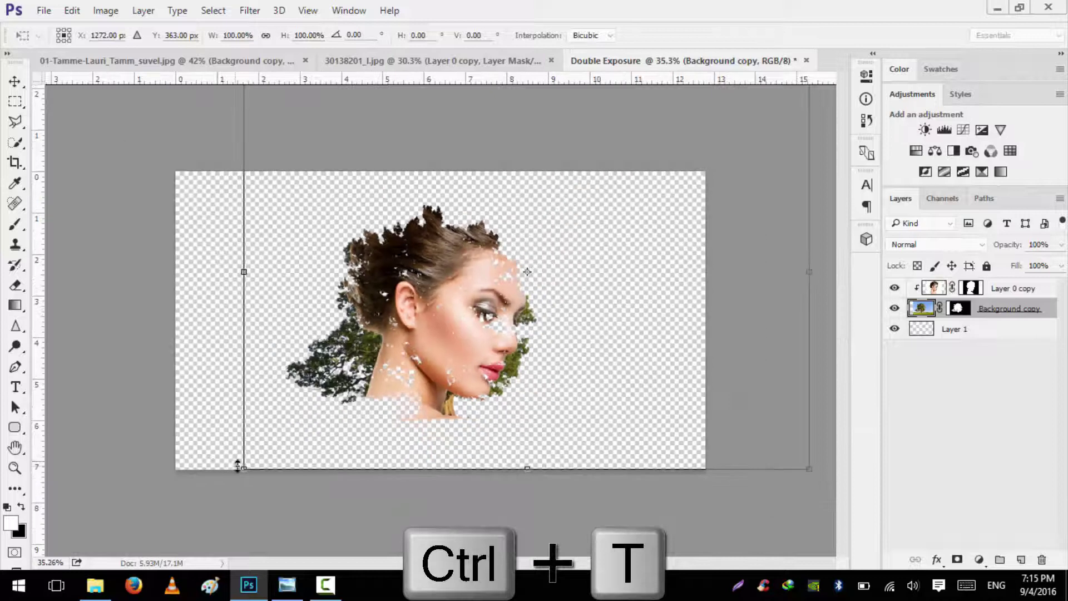
pyautogui.moveTo(238, 465); pyautogui.dragTo(225, 489)
pyautogui.press('Return')
pyautogui.moveTo(443, 389); pyautogui.dragTo(446, 376)
pyautogui.keyDown('ctrl'); pyautogui.click(957, 308); pyautogui.keyUp('ctrl')
pyautogui.scroll(1, 483, 348)
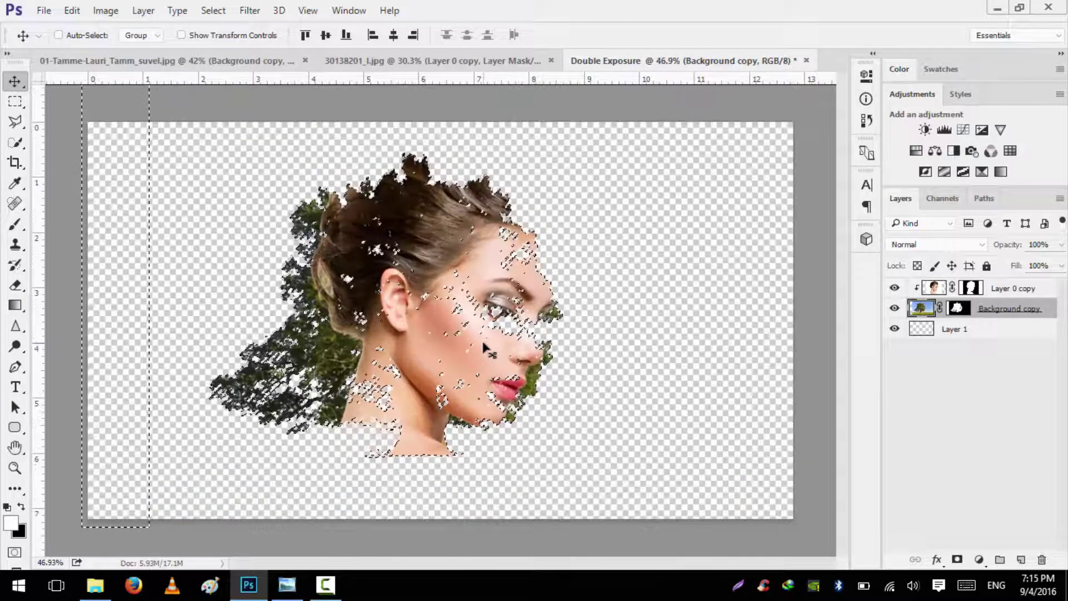
pyautogui.hotkey('ctrl', 'd')
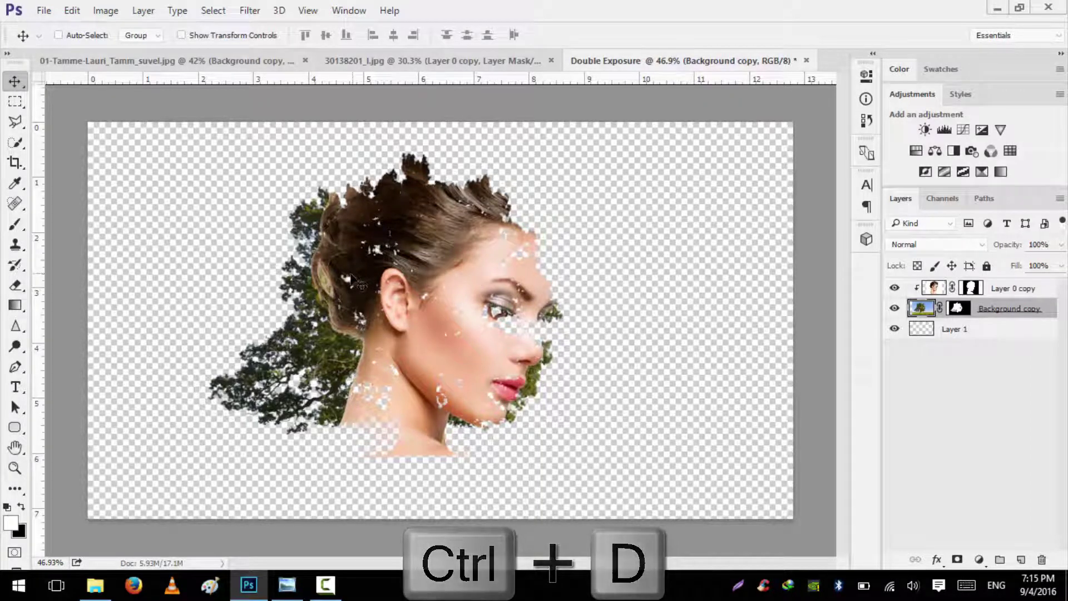
# Step: Nudge the tree layer slightly up and to the left beneath the portrait
pyautogui.moveTo(422, 401); pyautogui.dragTo(418, 396)
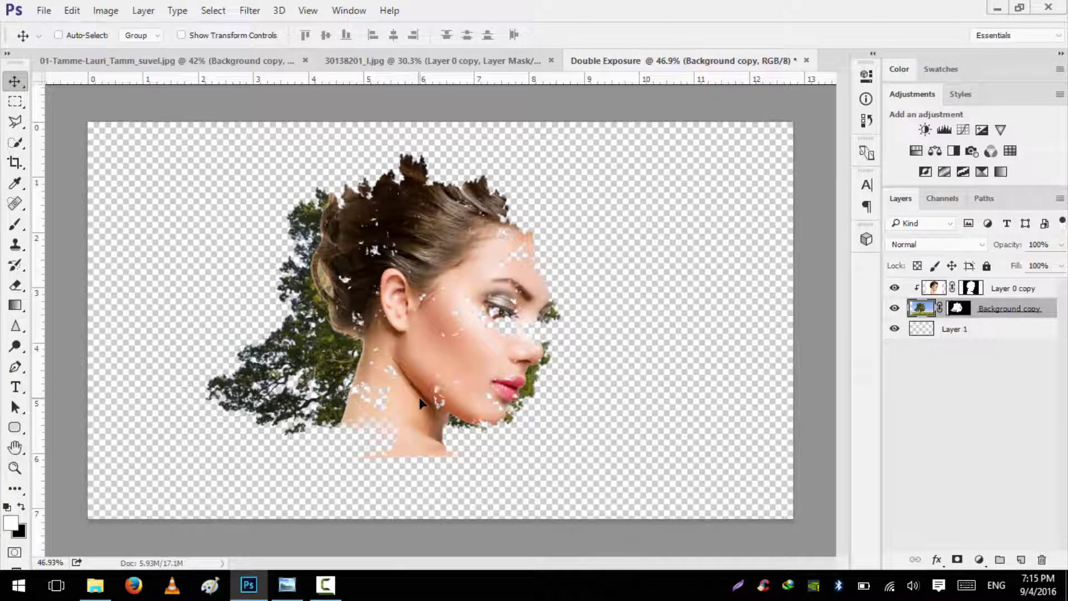
pyautogui.scroll(1, 465, 312)
pyautogui.scroll(-2, 477, 322)
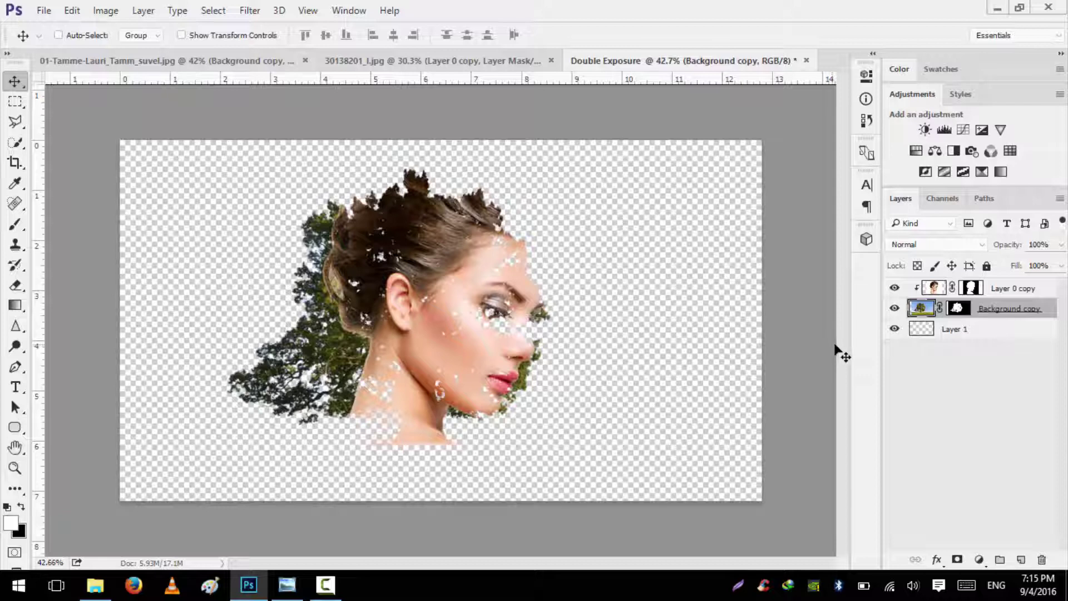
# Step: Rename the portrait layer to Model and the tree layer to Tree
pyautogui.click(937, 288)
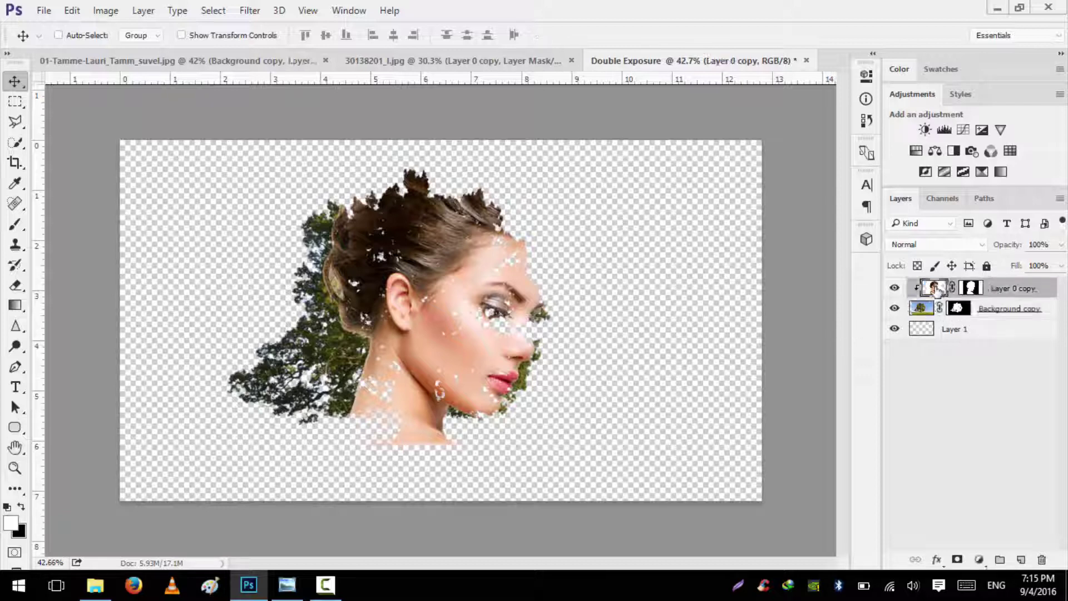
pyautogui.doubleClick(1015, 291)
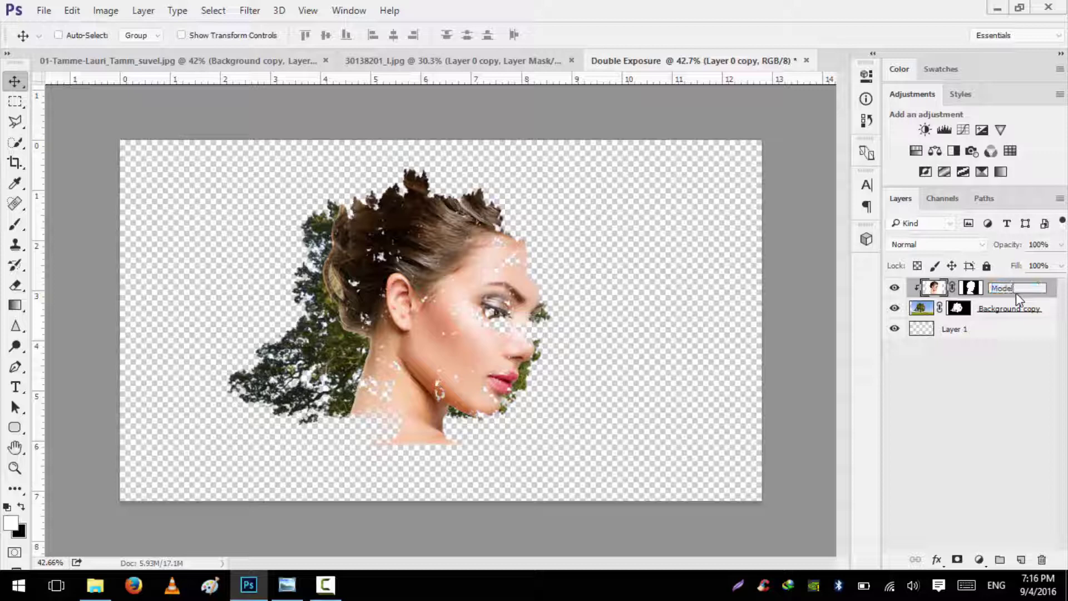
pyautogui.press('Return')
pyautogui.click(1009, 314)
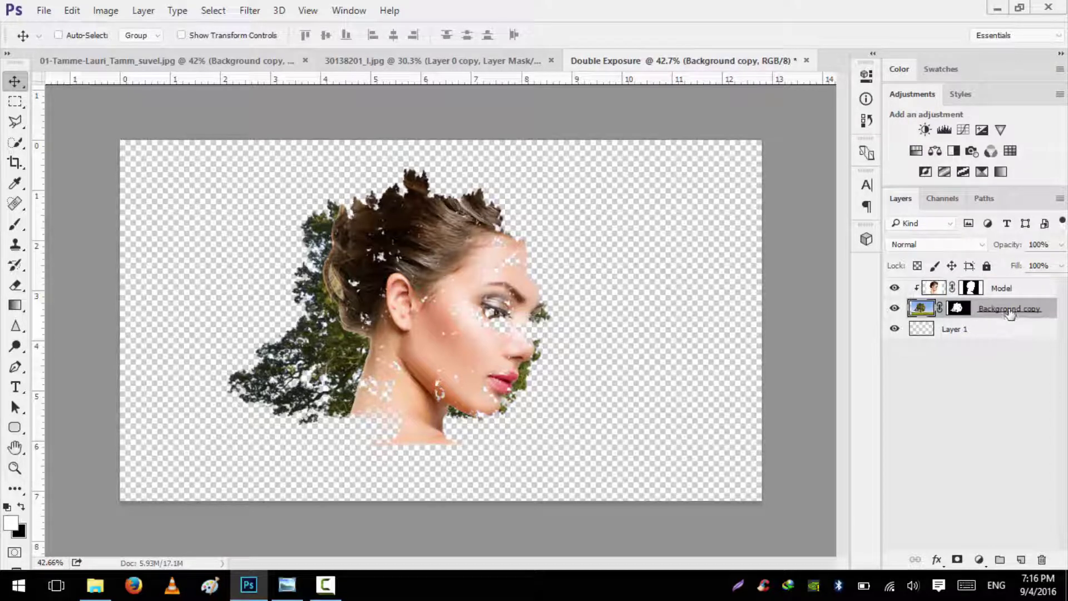
pyautogui.doubleClick(1009, 310)
pyautogui.write('Tree')
pyautogui.press('Return')
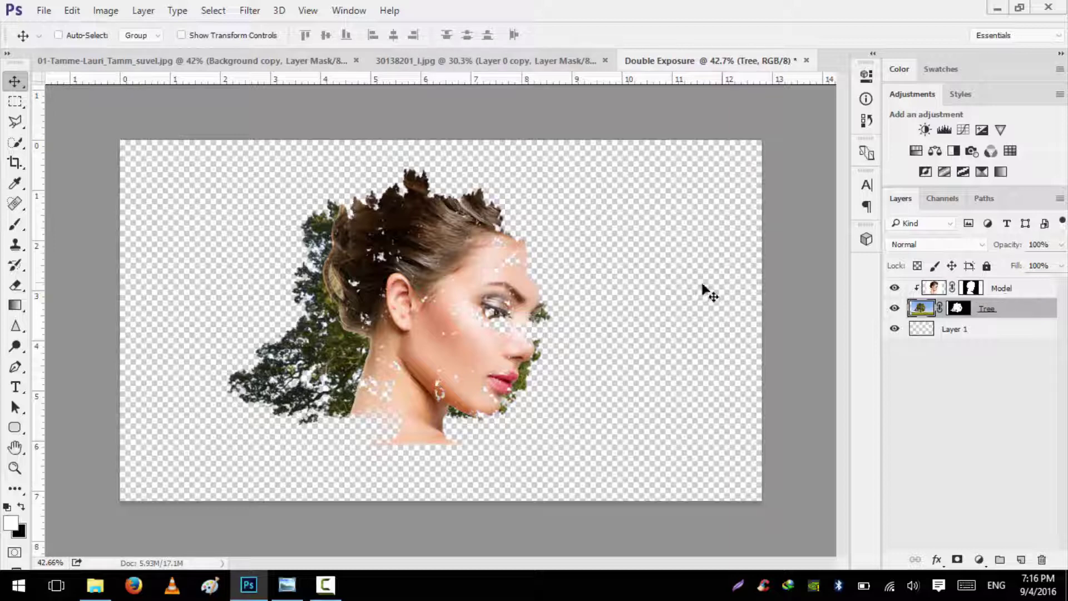
# Step: Add a Black & White adjustment layer above Model, clip it to the layers below and apply the Green Filter preset
pyautogui.click(935, 290)
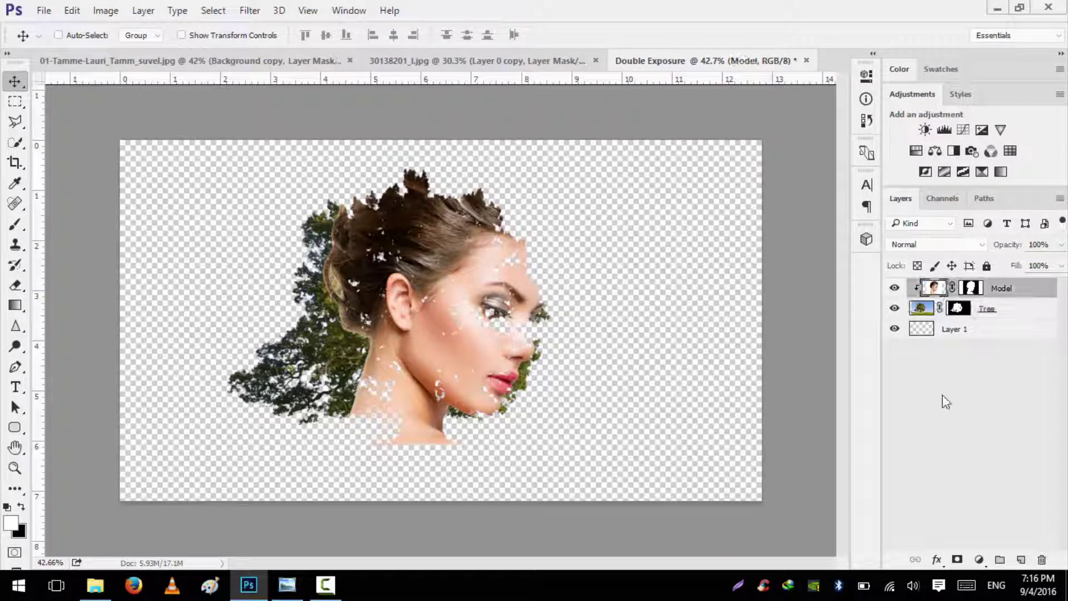
pyautogui.click(980, 559)
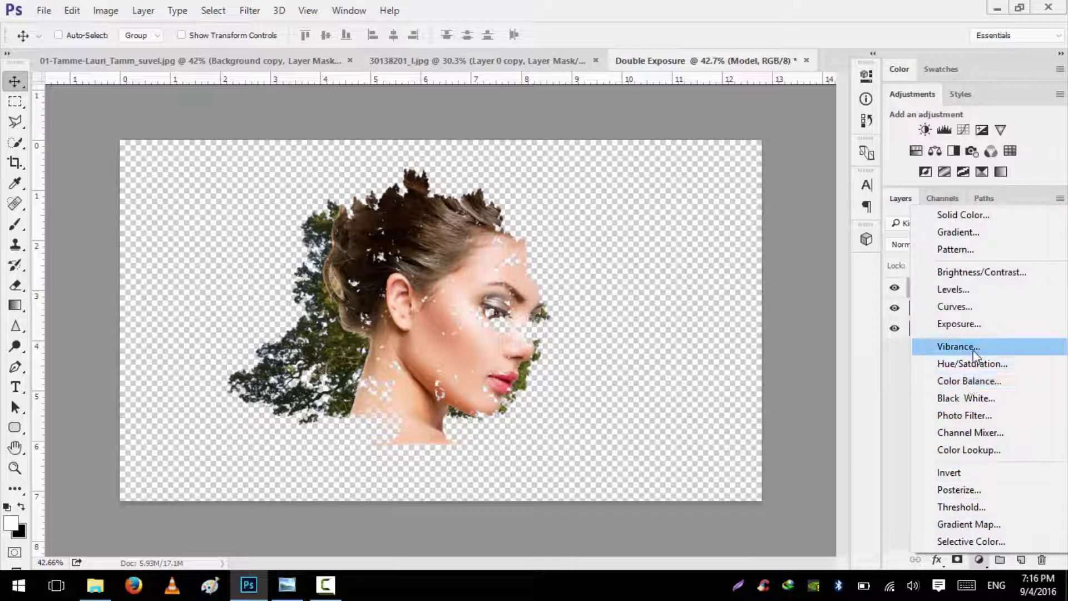
pyautogui.click(974, 407)
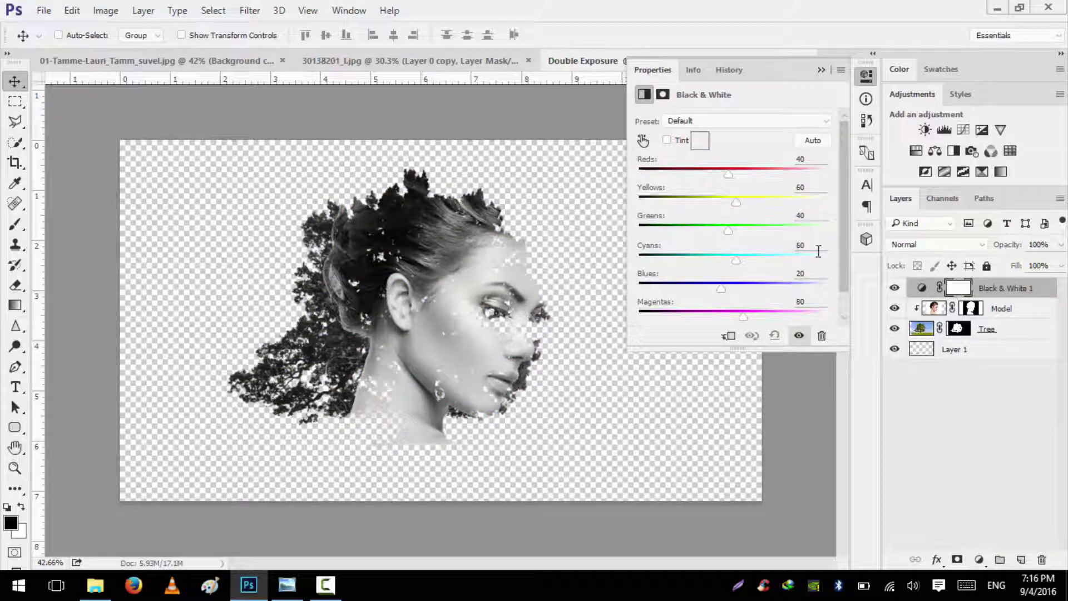
pyautogui.press('ctrl')
pyautogui.keyDown('alt'); pyautogui.click(952, 293); pyautogui.keyUp('alt')
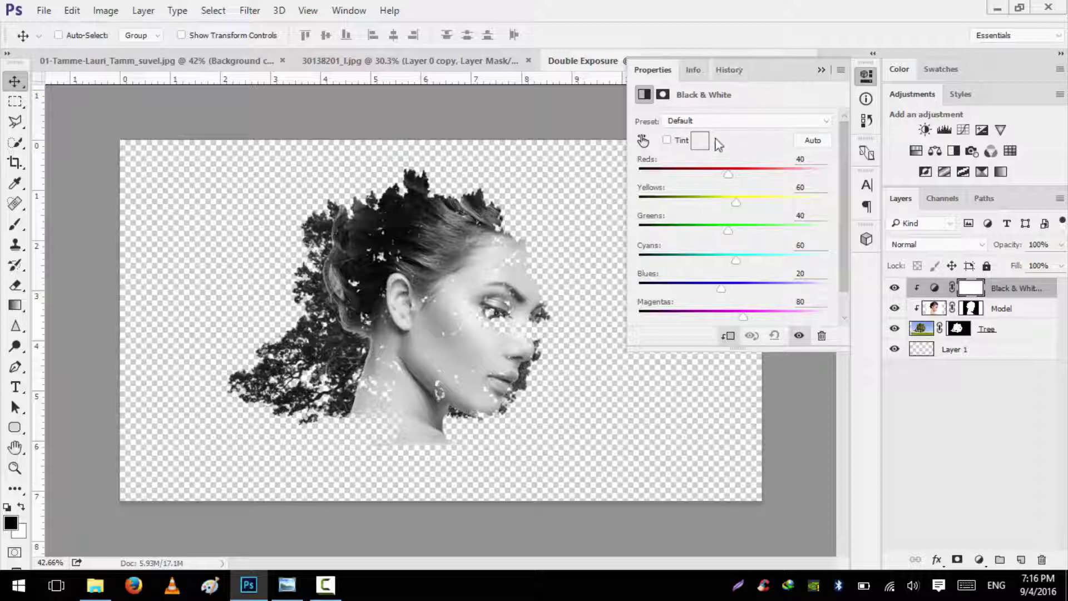
pyautogui.click(723, 122)
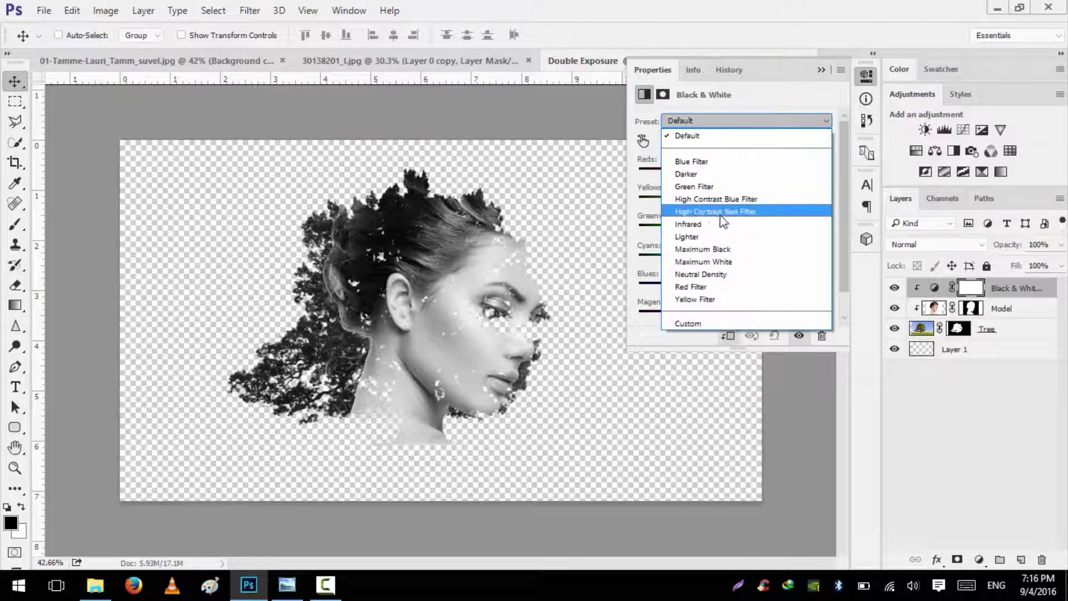
pyautogui.click(715, 188)
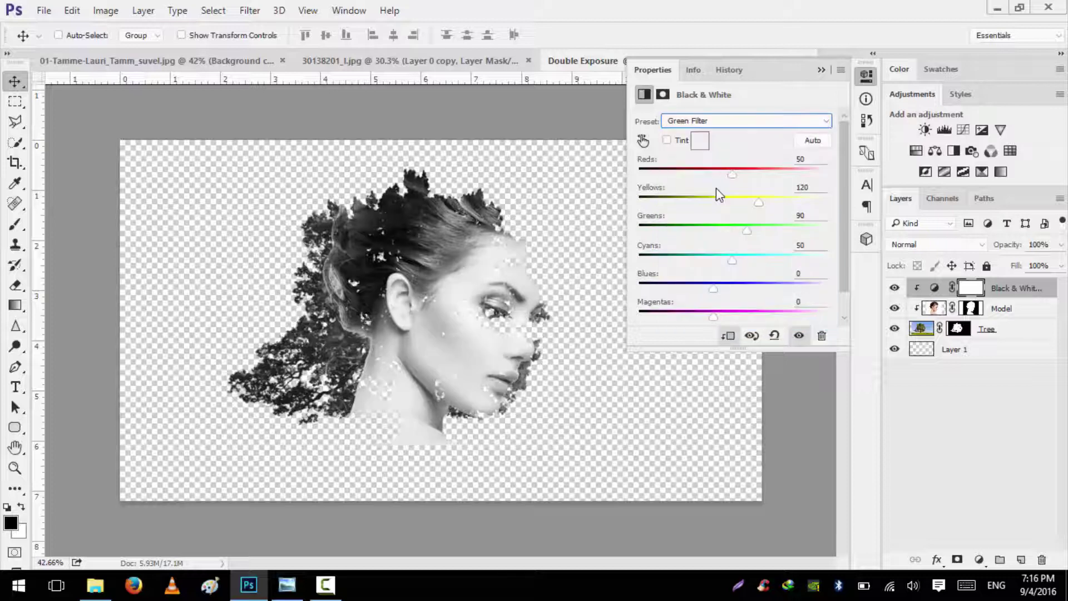
# Step: Split the Model layer's Underlying Layer Blend If sliders to 0 / 93 for the blacks and 30 / 255 for the whites
pyautogui.click(822, 71)
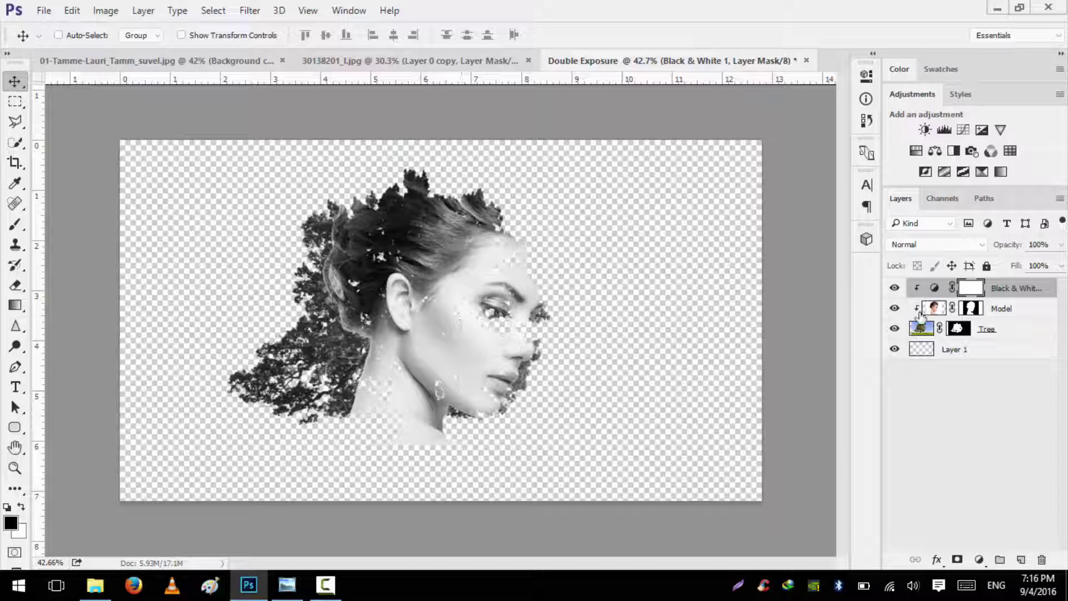
pyautogui.click(976, 312)
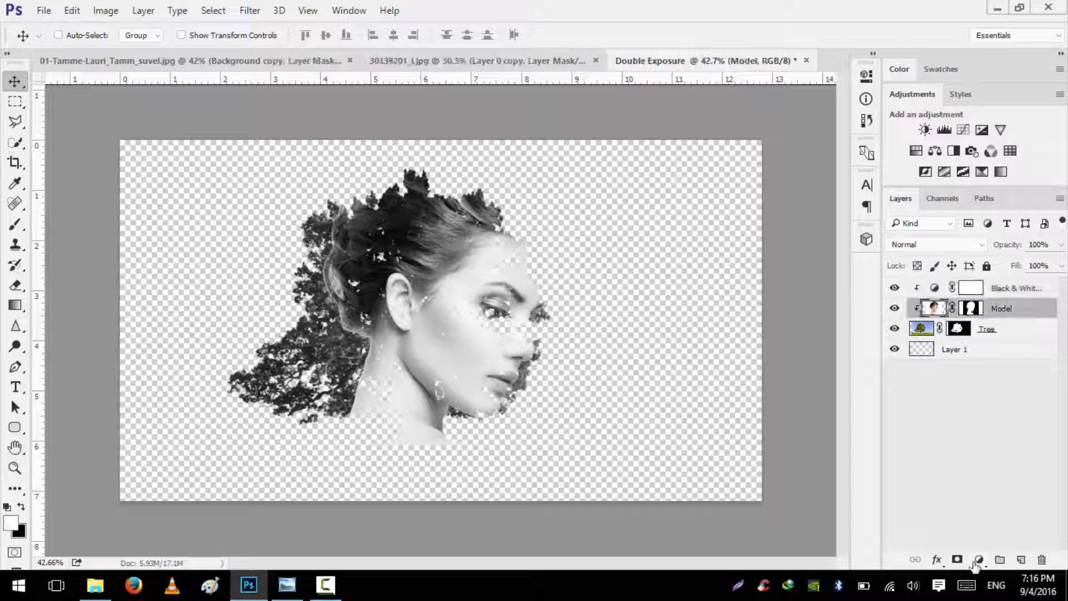
pyautogui.click(937, 560)
pyautogui.click(967, 378)
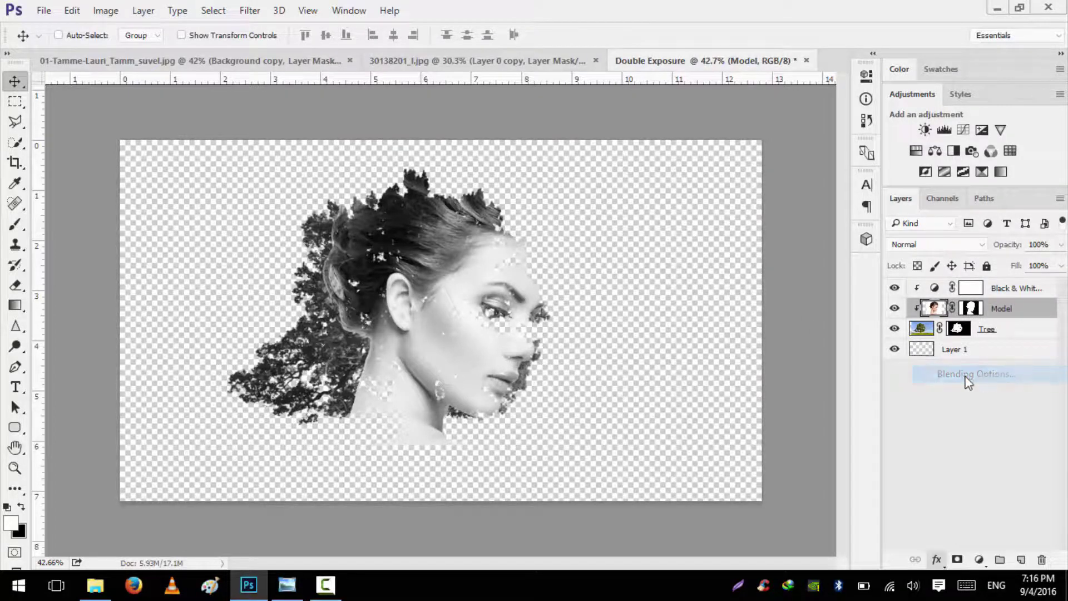
pyautogui.moveTo(562, 98); pyautogui.dragTo(847, 56)
pyautogui.press('alt')
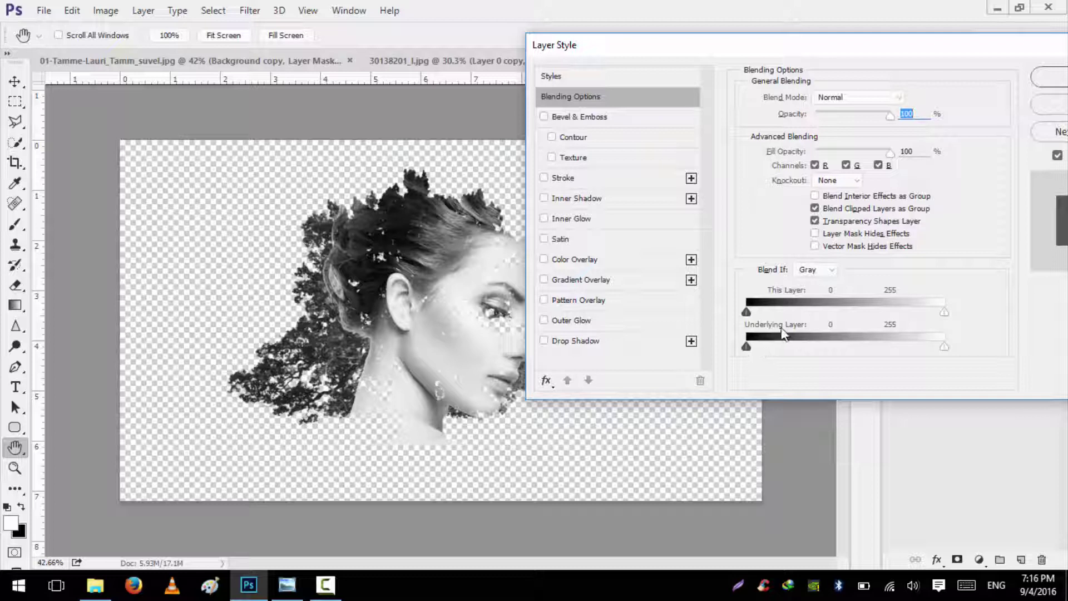
pyautogui.moveTo(747, 347); pyautogui.dragTo(817, 360)
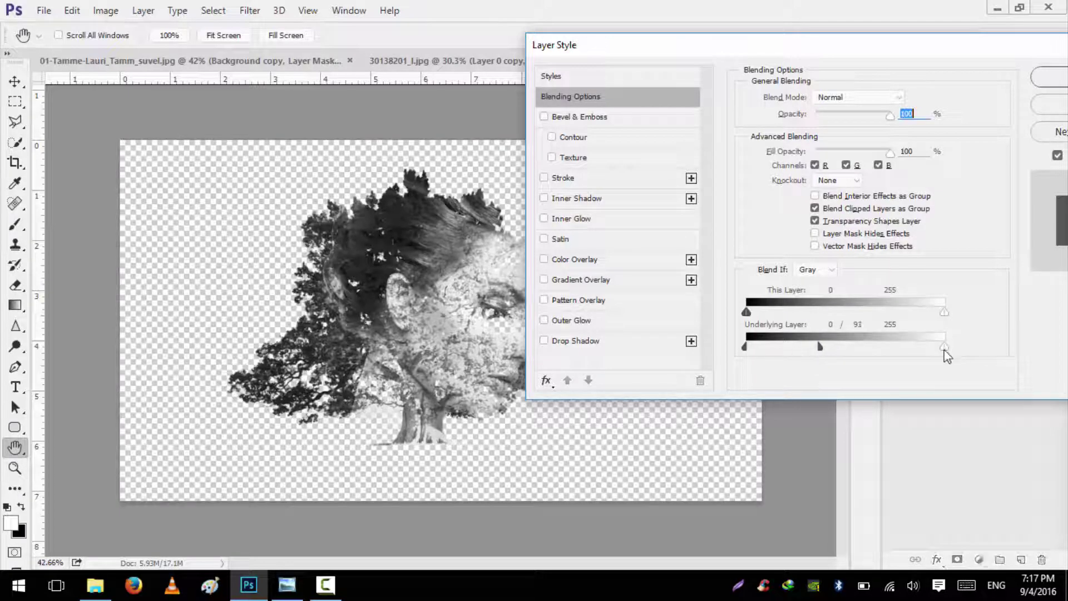
pyautogui.moveTo(944, 348); pyautogui.dragTo(772, 365)
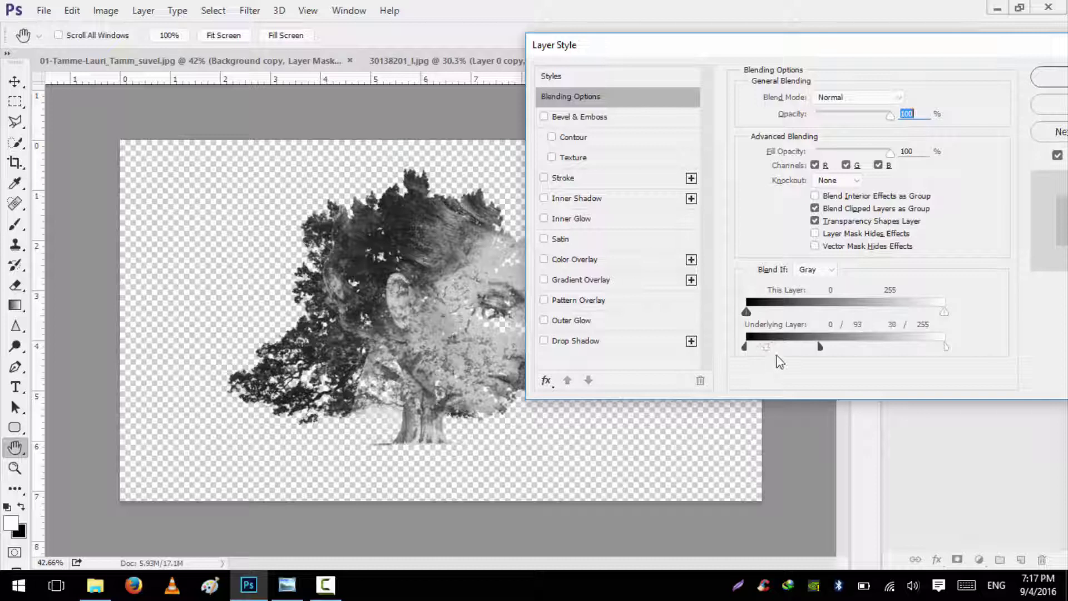
# Step: Refine Model's Underlying Layer Blend If ranges to 0 / 85 and 42 / 255 and apply the blending options
pyautogui.moveTo(822, 350); pyautogui.dragTo(775, 351)
pyautogui.moveTo(827, 349); pyautogui.dragTo(788, 358)
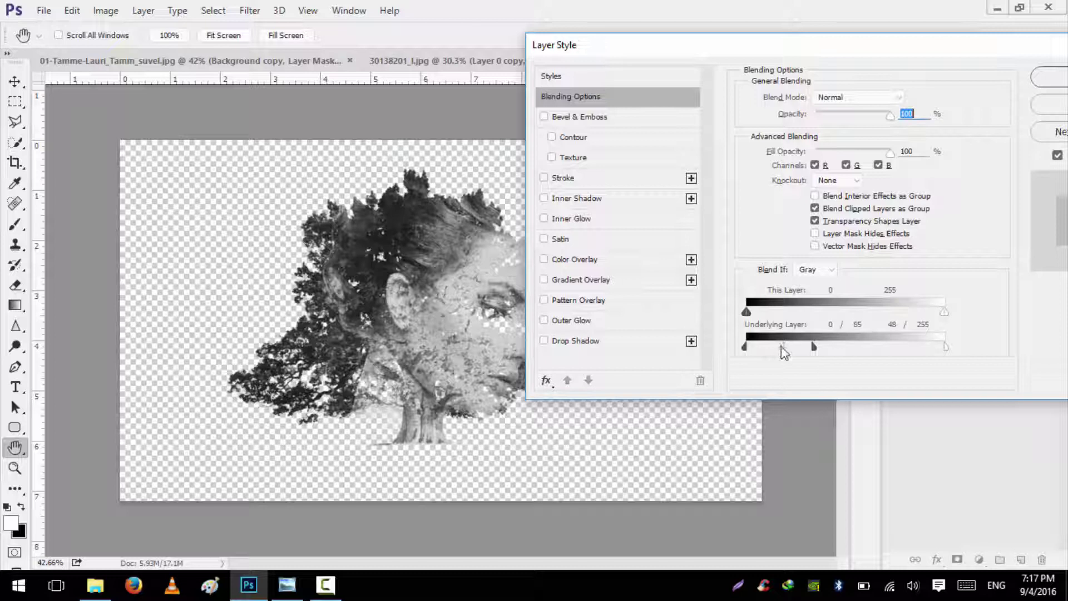
pyautogui.moveTo(784, 353); pyautogui.dragTo(779, 354)
pyautogui.click(1054, 79)
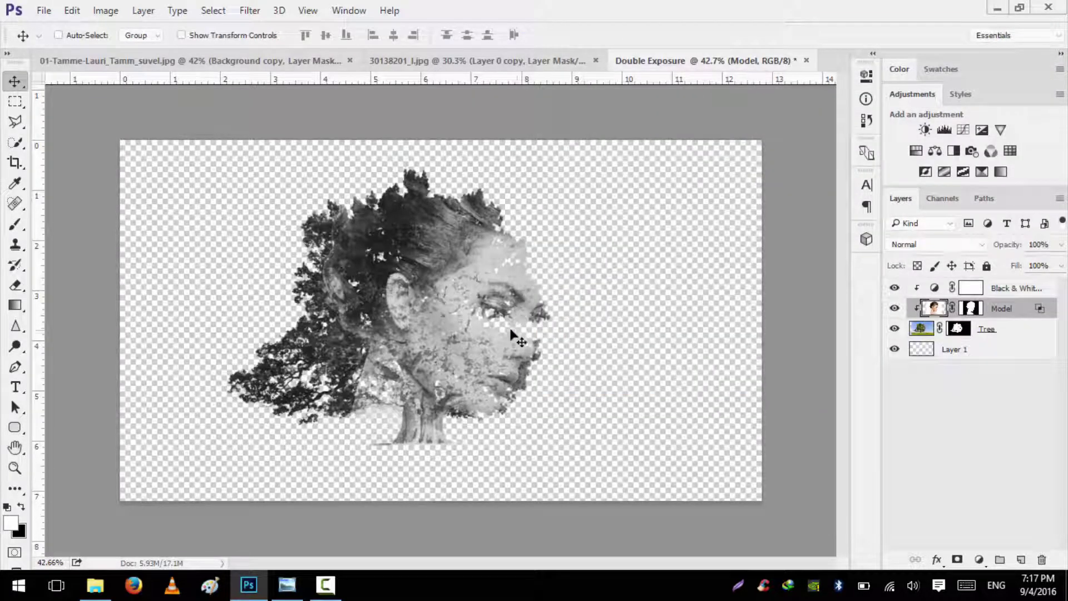
# Step: Duplicate the Model layer and reset the copy's Underlying Layer Blend If range to 0 and 255
pyautogui.hotkey('ctrl', 'j')
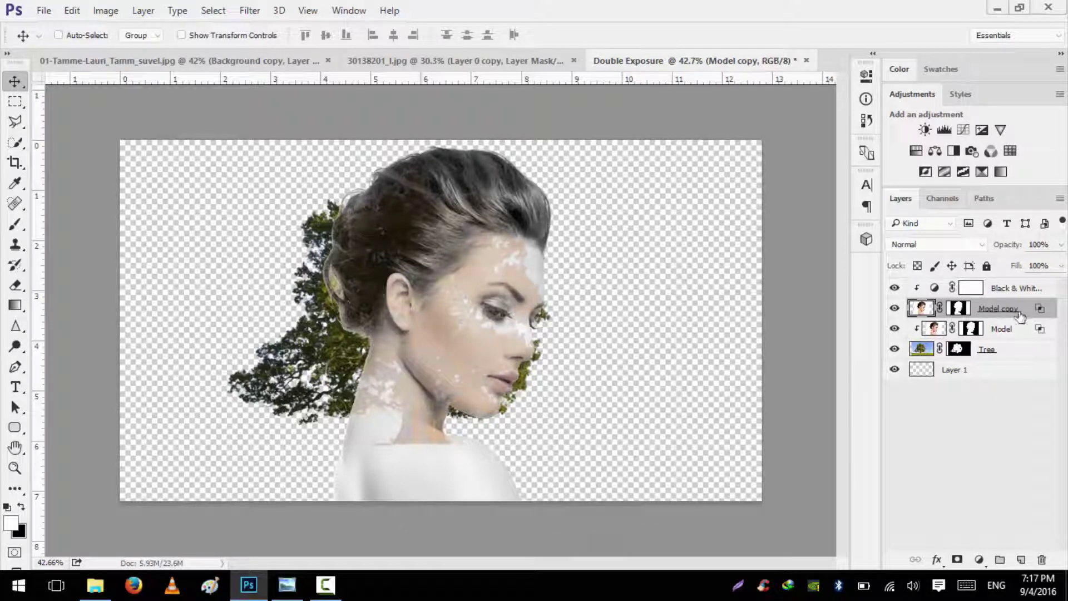
pyautogui.doubleClick(1043, 306)
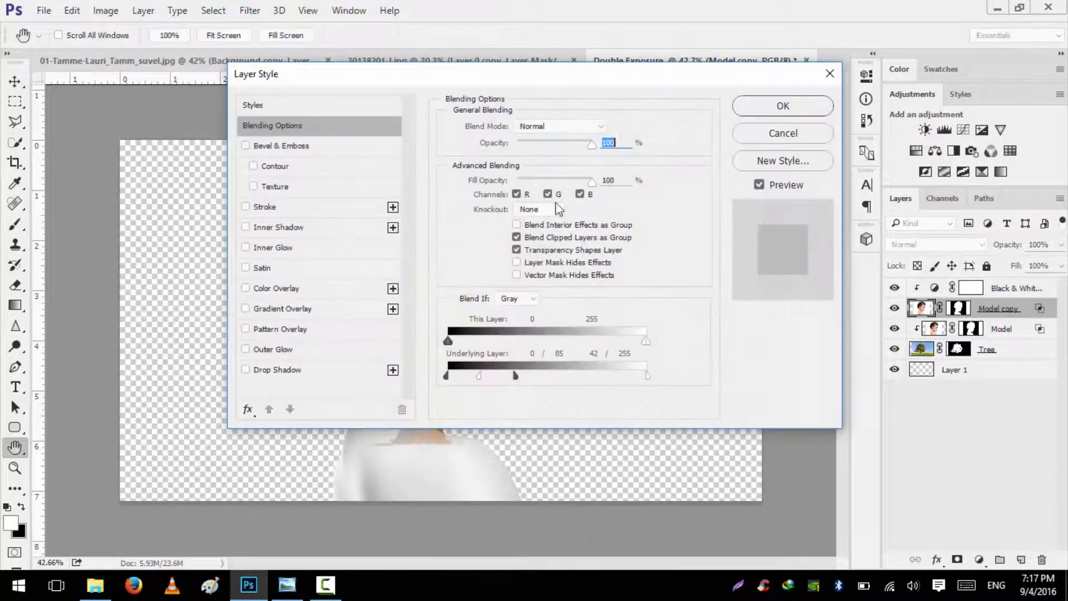
pyautogui.moveTo(531, 76); pyautogui.dragTo(745, 40)
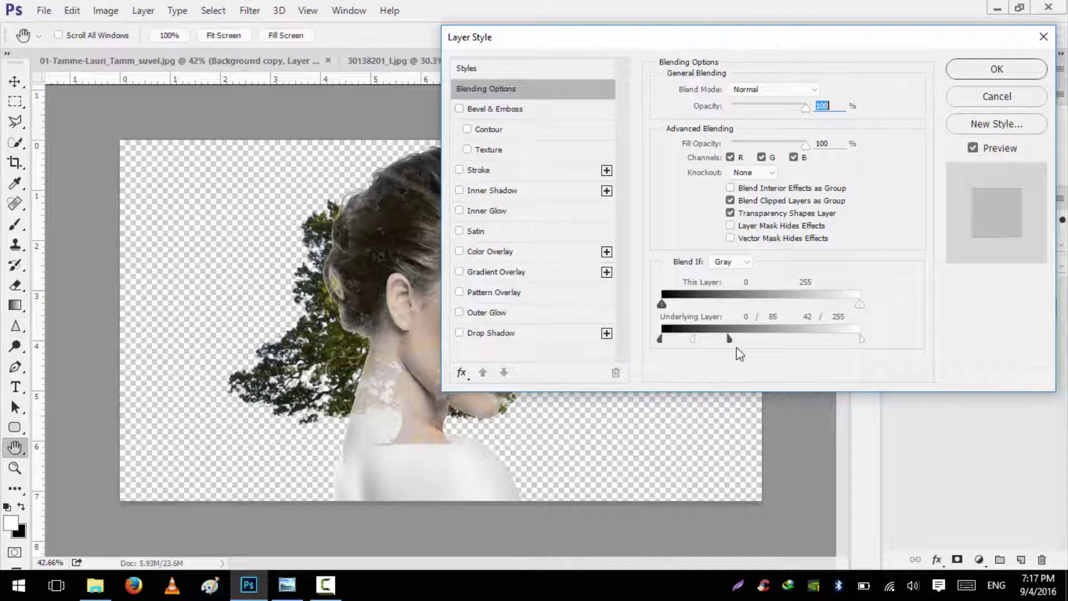
pyautogui.hotkey('ctrl', 'z')
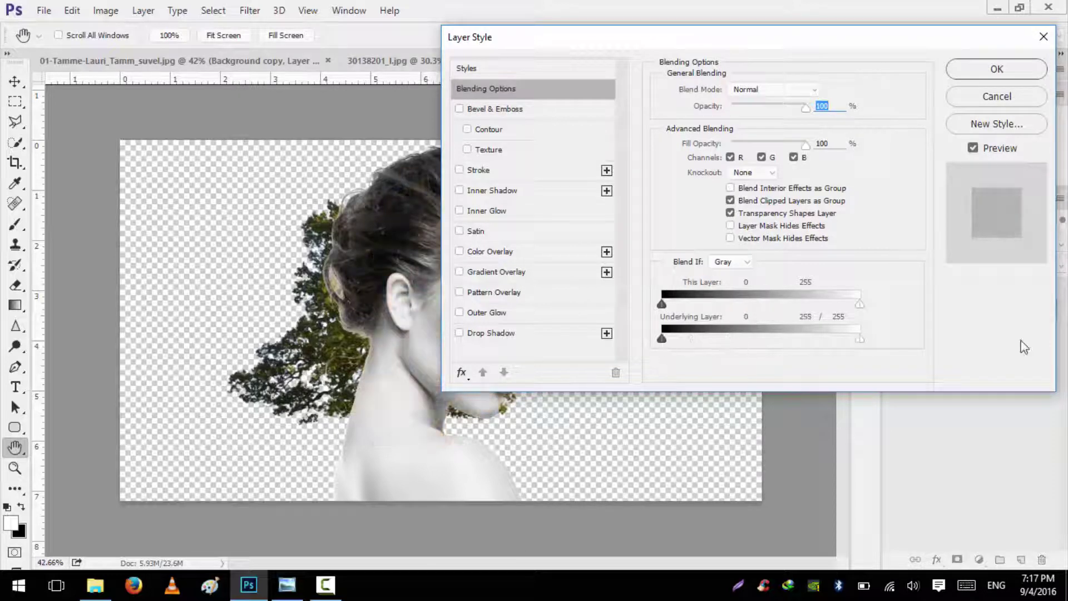
pyautogui.click(996, 69)
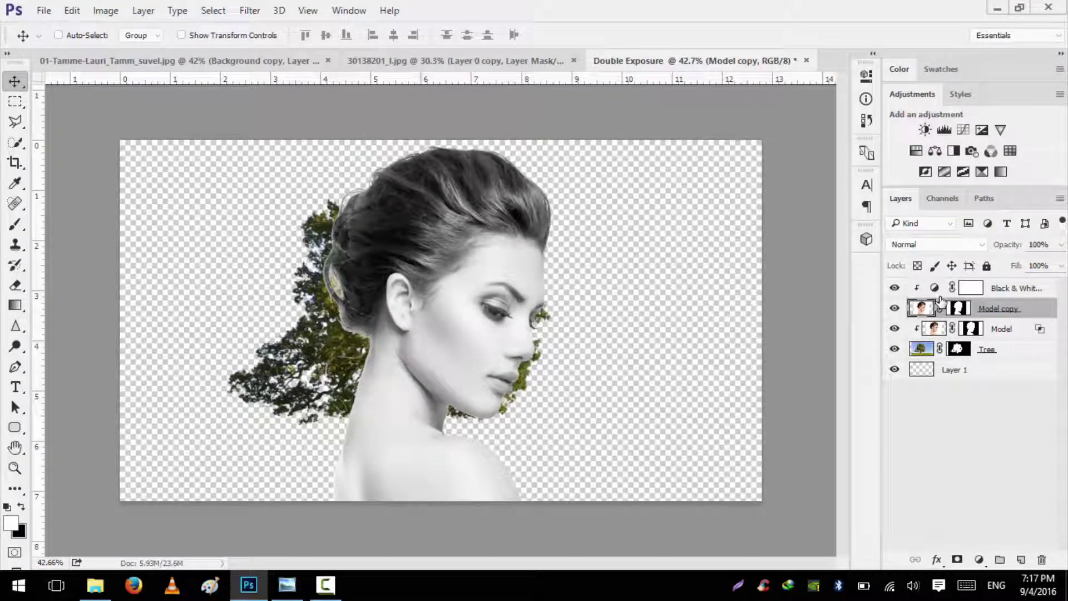
# Step: Release the Black & White adjustment layer from its clipping and select the Model copy layer
pyautogui.press('alt')
pyautogui.keyDown('alt'); pyautogui.click(942, 293); pyautogui.keyUp('alt')
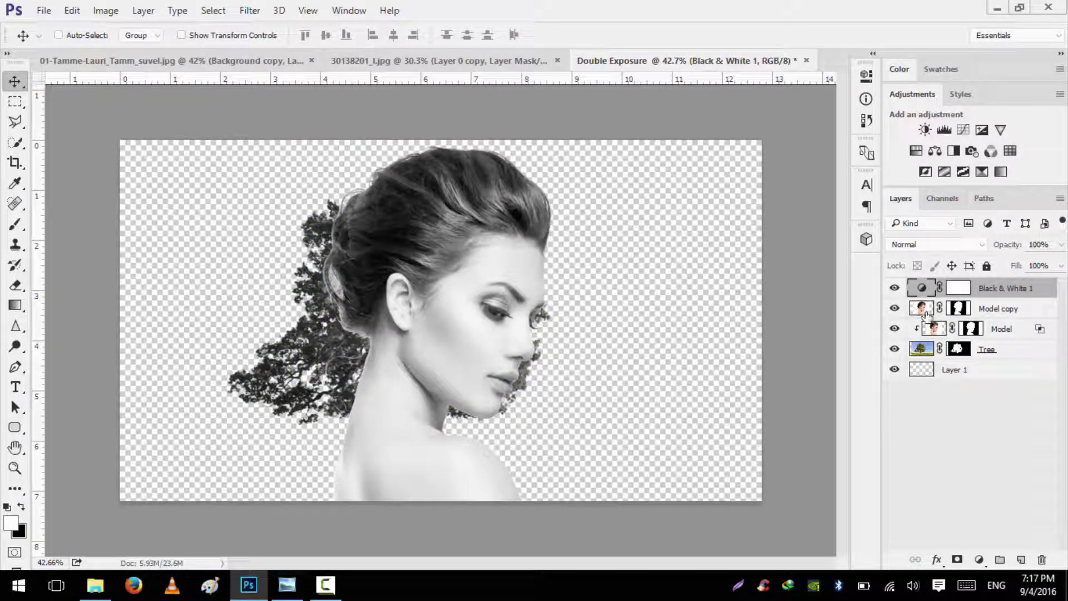
pyautogui.click(922, 309)
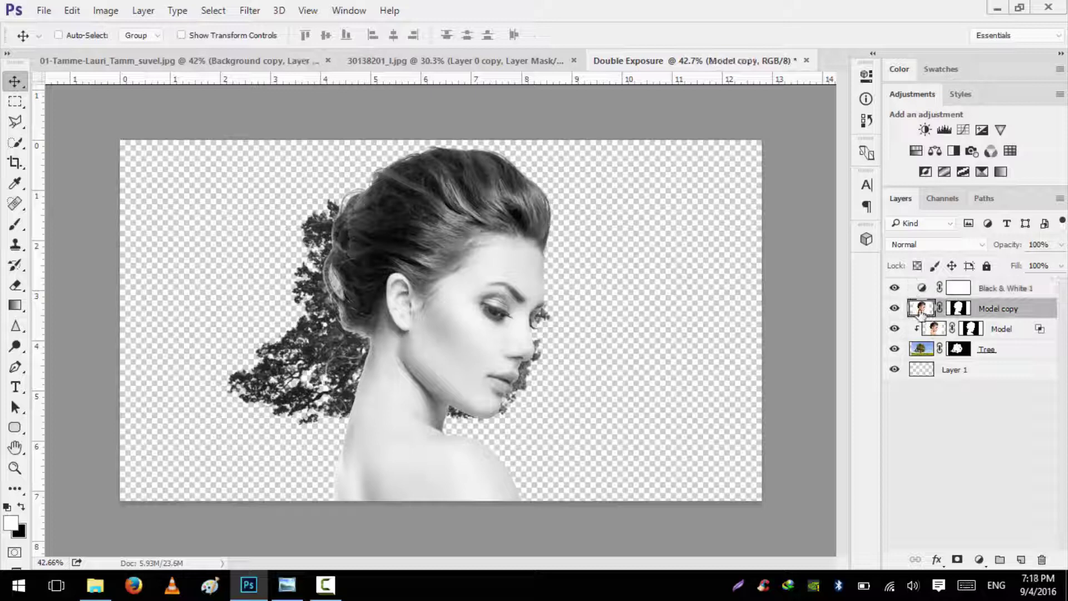
# Step: Quick-select the face, the front of the neck and the front shoulder on the Model copy layer
pyautogui.click(15, 146)
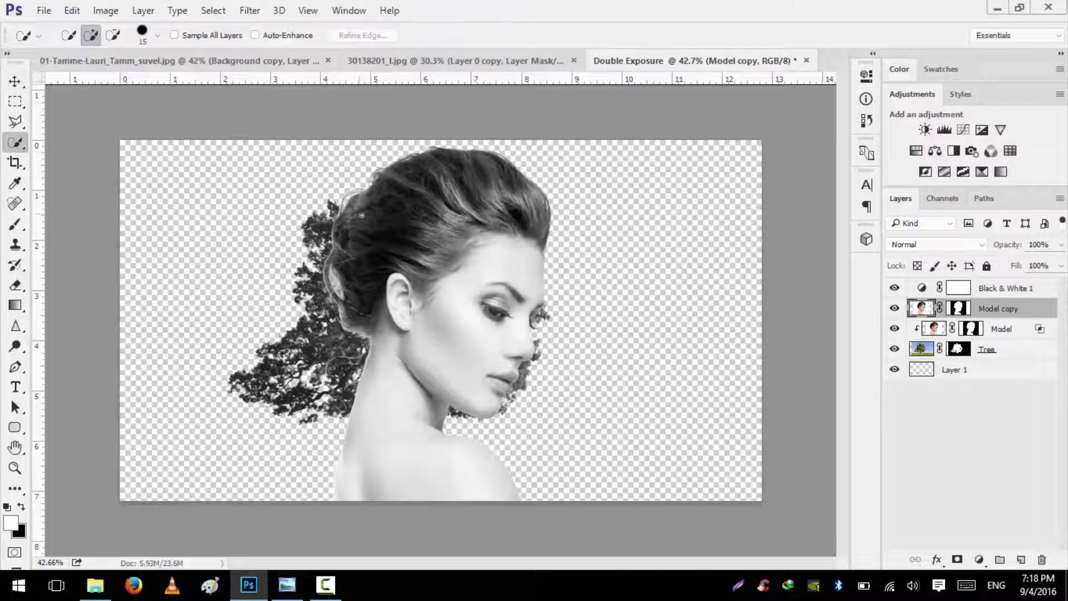
pyautogui.scroll(2, 468, 320)
pyautogui.scroll(-3, 469, 321)
pyautogui.press('alt')
pyautogui.click(426, 434)
pyautogui.moveTo(423, 291)
pyautogui.mouseDown()
pyautogui.moveTo(417, 346)
pyautogui.moveTo(384, 389)
pyautogui.moveTo(364, 462)
pyautogui.moveTo(402, 470)
pyautogui.moveTo(418, 490)
pyautogui.moveTo(420, 372)
pyautogui.moveTo(396, 491)
pyautogui.mouseUp()
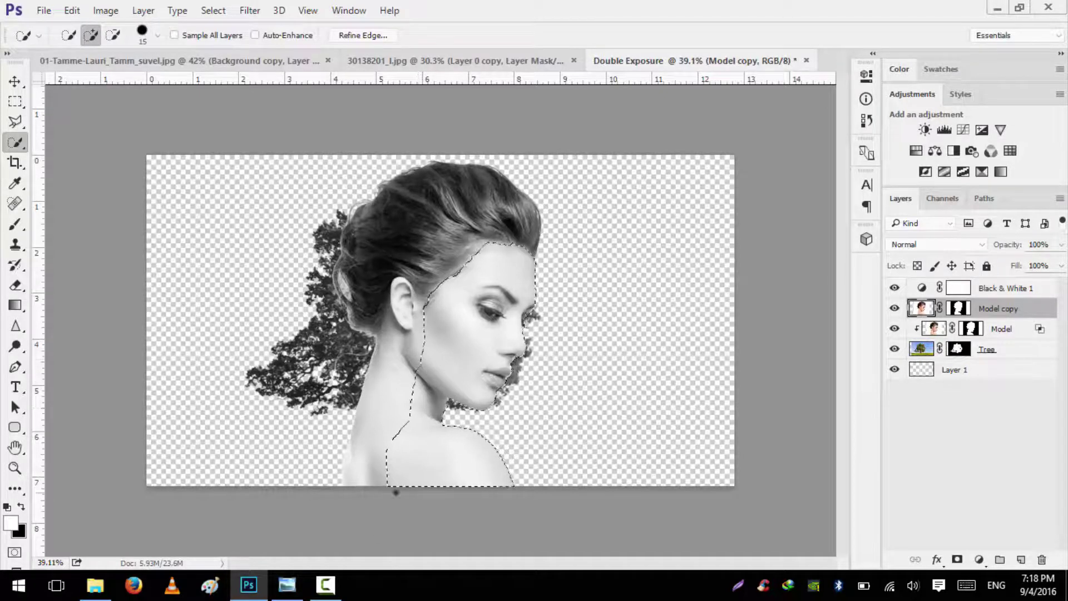
pyautogui.click(481, 251)
# Step: Apply the existing mask to the Model copy layer and add a new layer mask from the face selection
pyautogui.moveTo(968, 328); pyautogui.dragTo(1043, 560)
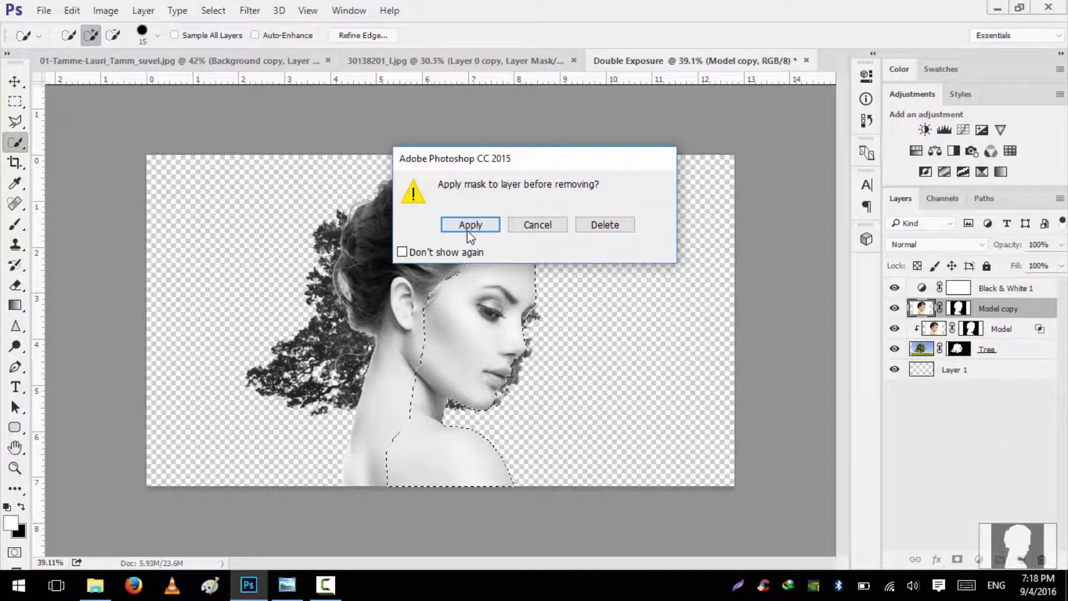
pyautogui.click(469, 225)
pyautogui.click(957, 559)
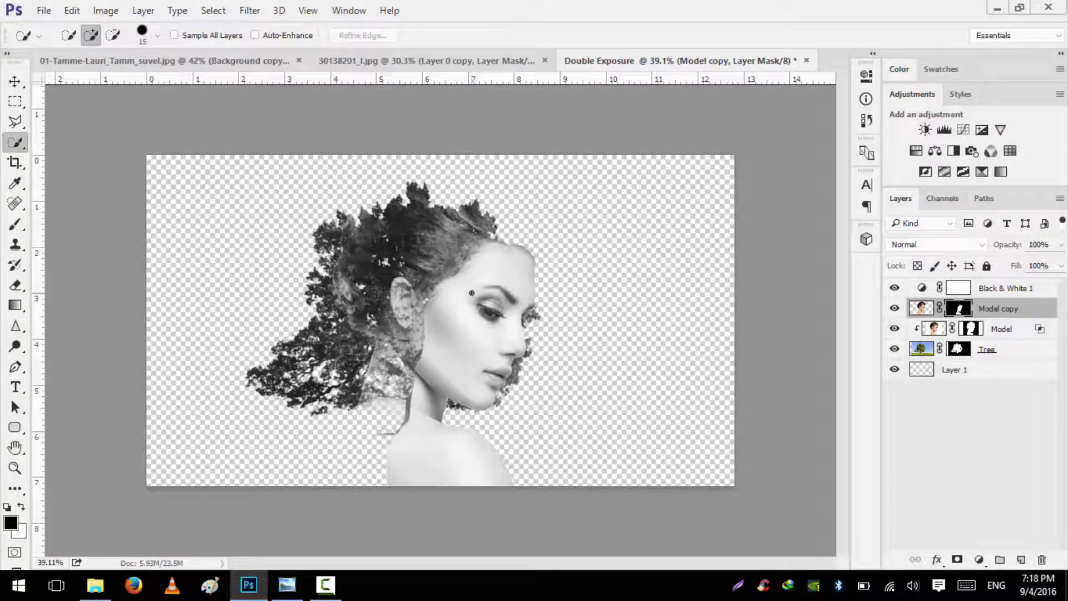
# Step: Fade the back edge of the face and neck on the Model copy mask with a black Foreground to Transparent gradient
pyautogui.press('g')
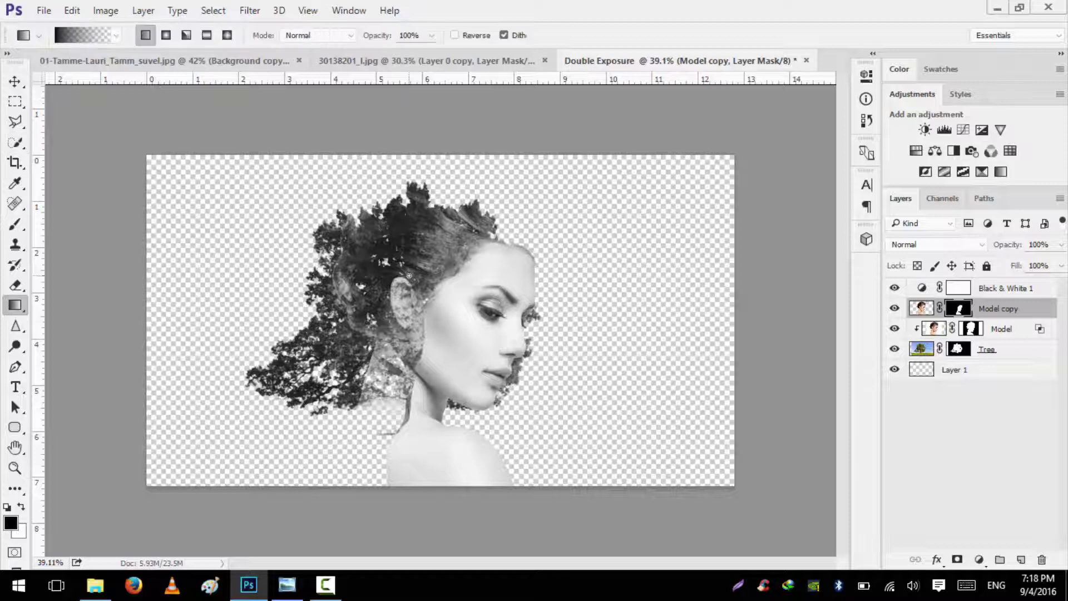
pyautogui.click(83, 38)
pyautogui.moveTo(724, 69); pyautogui.dragTo(576, 60)
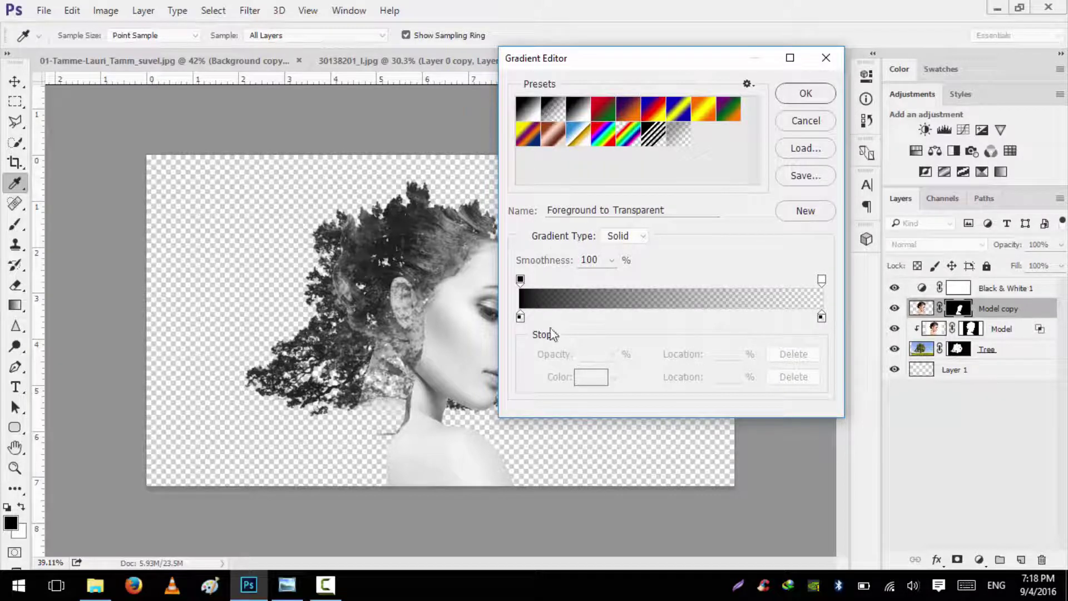
pyautogui.click(801, 106)
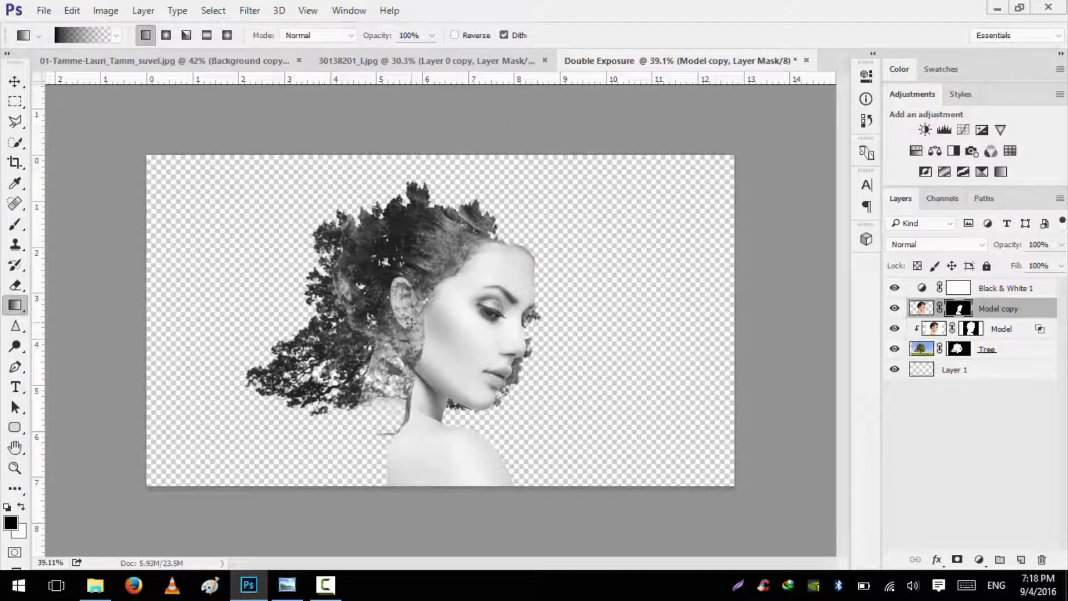
pyautogui.moveTo(476, 344); pyautogui.dragTo(477, 344)
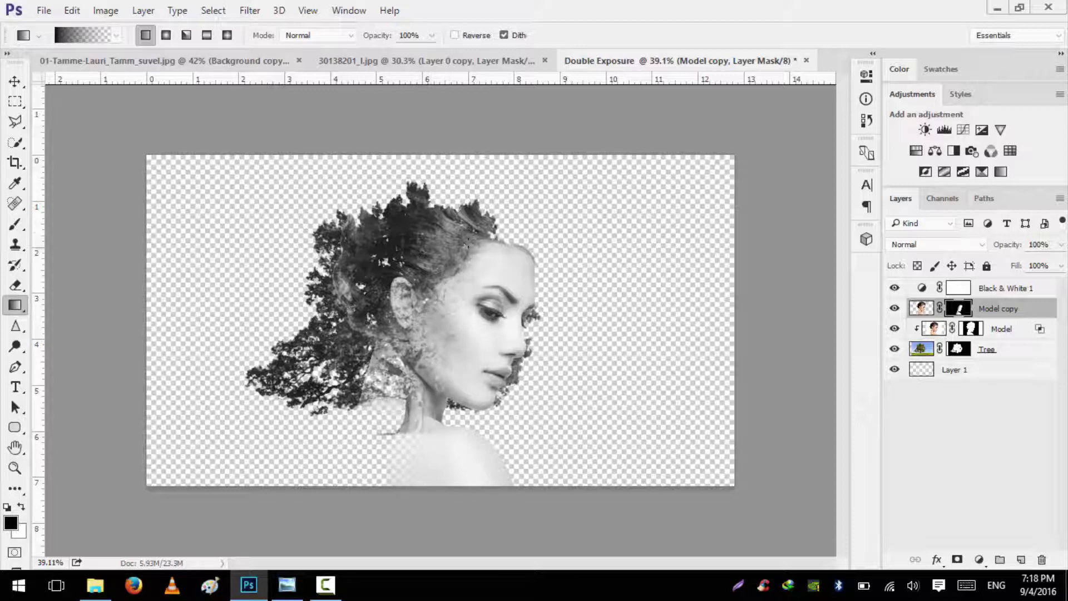
# Step: Extend the gradient fade on the Model copy mask over the cheek and shoulder, undoing the passes that go too far
pyautogui.moveTo(501, 275); pyautogui.dragTo(502, 275)
pyautogui.hotkey('ctrl', 'alt', 'z')
pyautogui.moveTo(433, 347); pyautogui.dragTo(473, 352)
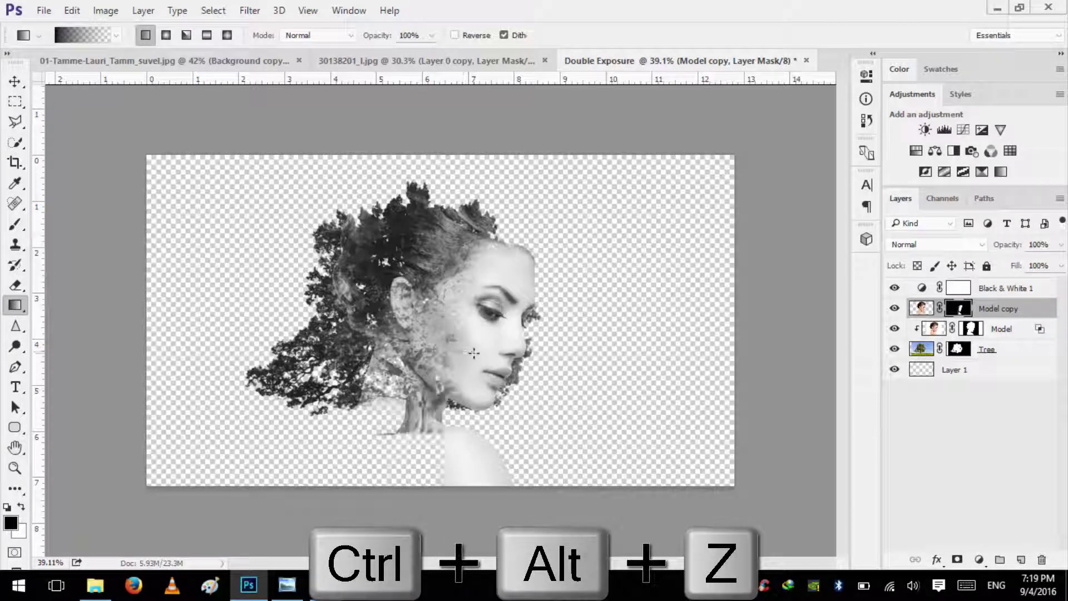
pyautogui.hotkey('ctrl', 'alt', 'z')
pyautogui.moveTo(500, 284); pyautogui.dragTo(501, 260)
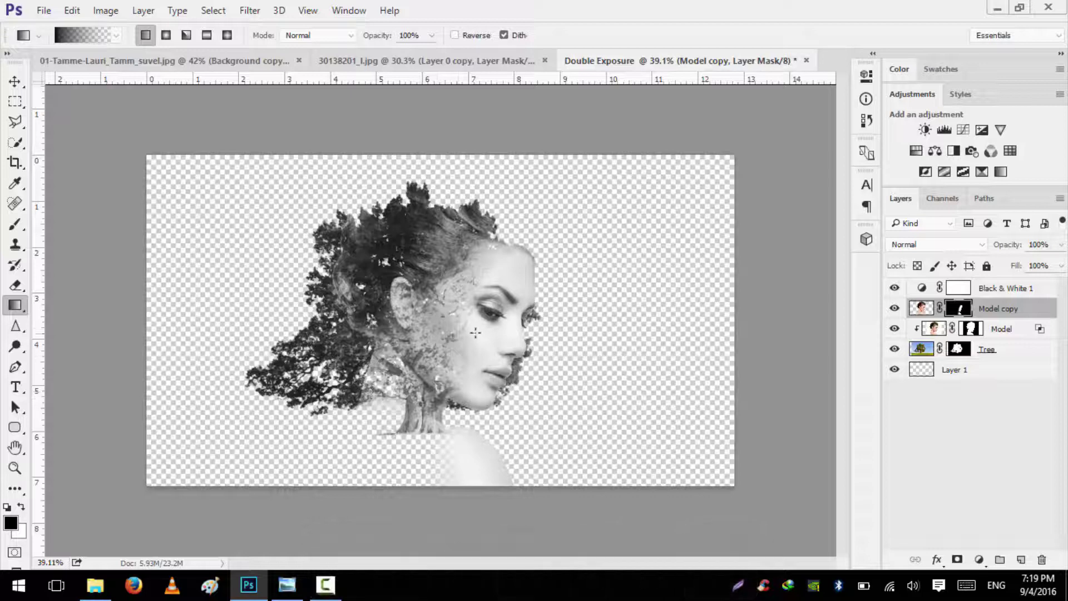
pyautogui.hotkey('ctrl', 'alt', 'z')
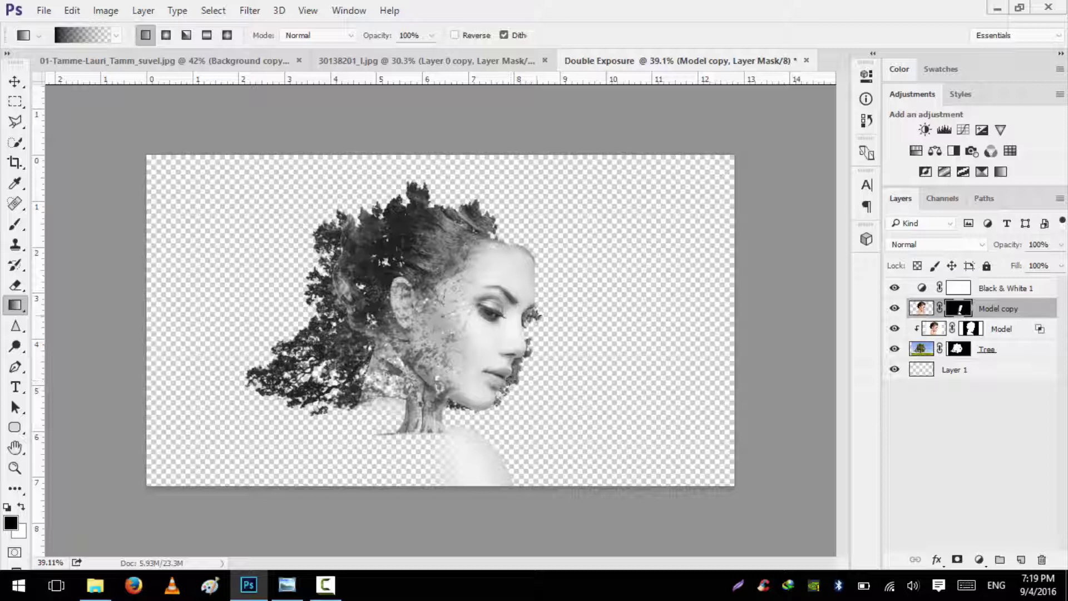
# Step: Paint black on the Tree layer's mask to hide the foliage protruding in front of the face from brow to chin
pyautogui.scroll(3, 511, 380)
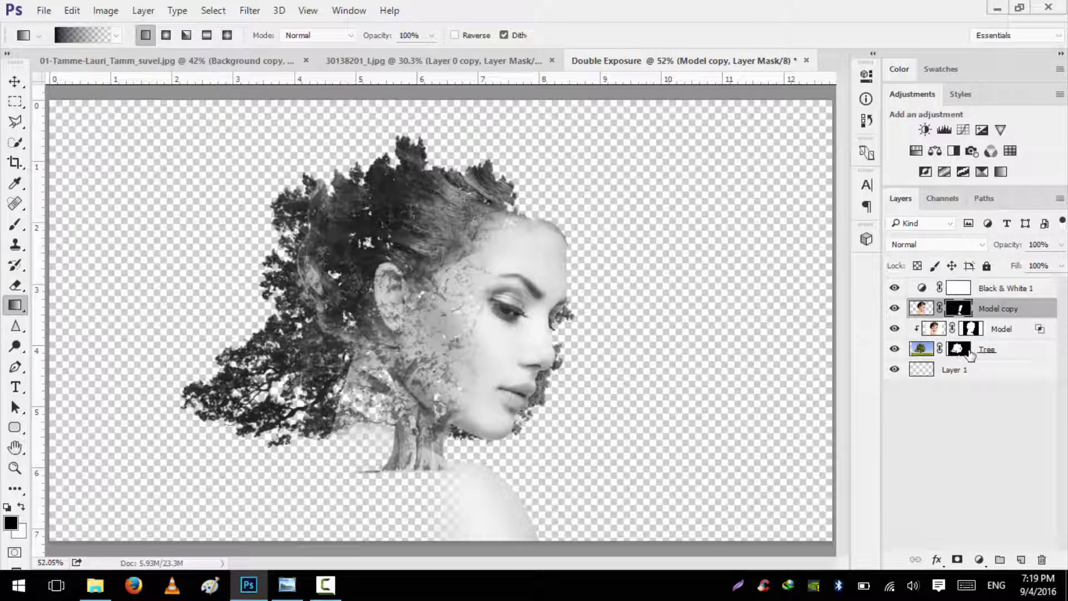
pyautogui.click(958, 349)
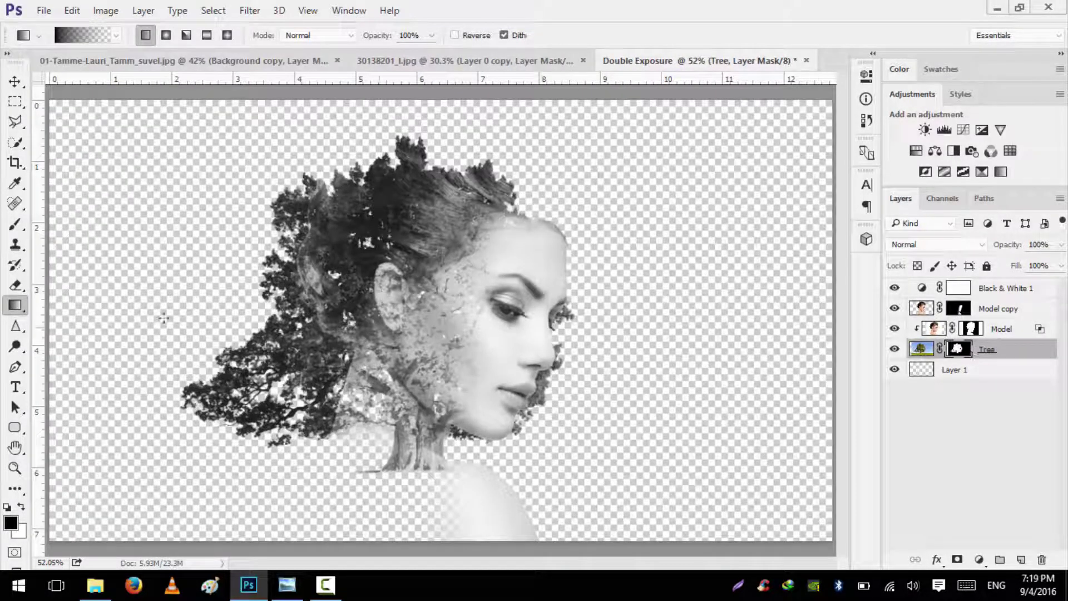
pyautogui.press('b')
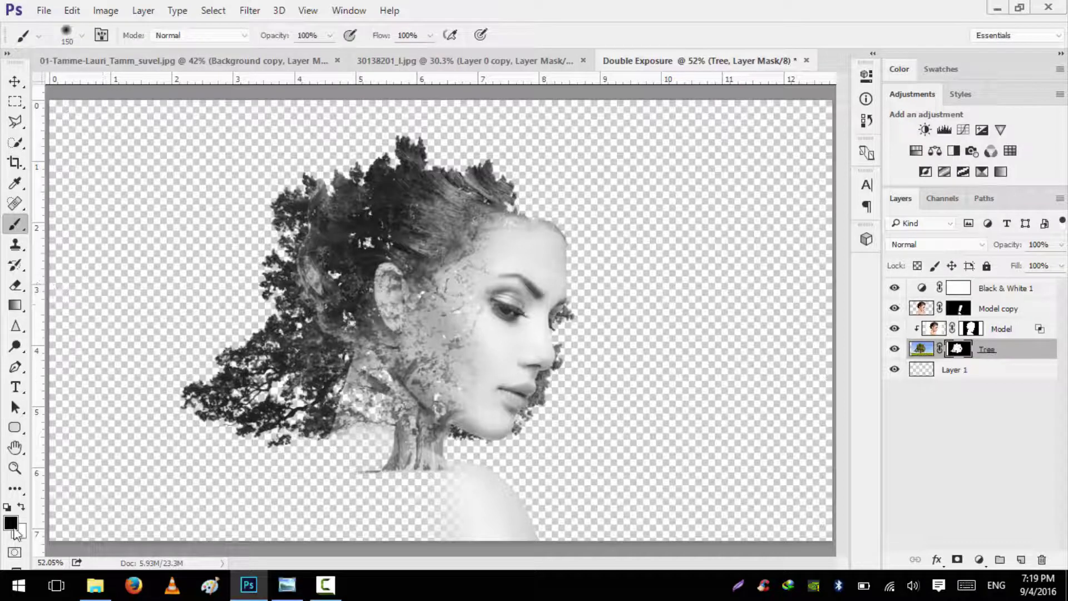
pyautogui.scroll(1, 579, 419)
pyautogui.moveTo(580, 314)
pyautogui.mouseDown()
pyautogui.moveTo(571, 305)
pyautogui.moveTo(579, 341)
pyautogui.moveTo(617, 291)
pyautogui.mouseUp()
pyautogui.rightClick(616, 291)
pyautogui.press('Escape')
pyautogui.moveTo(572, 355)
pyautogui.mouseDown()
pyautogui.moveTo(539, 433)
pyautogui.moveTo(542, 419)
pyautogui.moveTo(528, 452)
pyautogui.mouseUp()
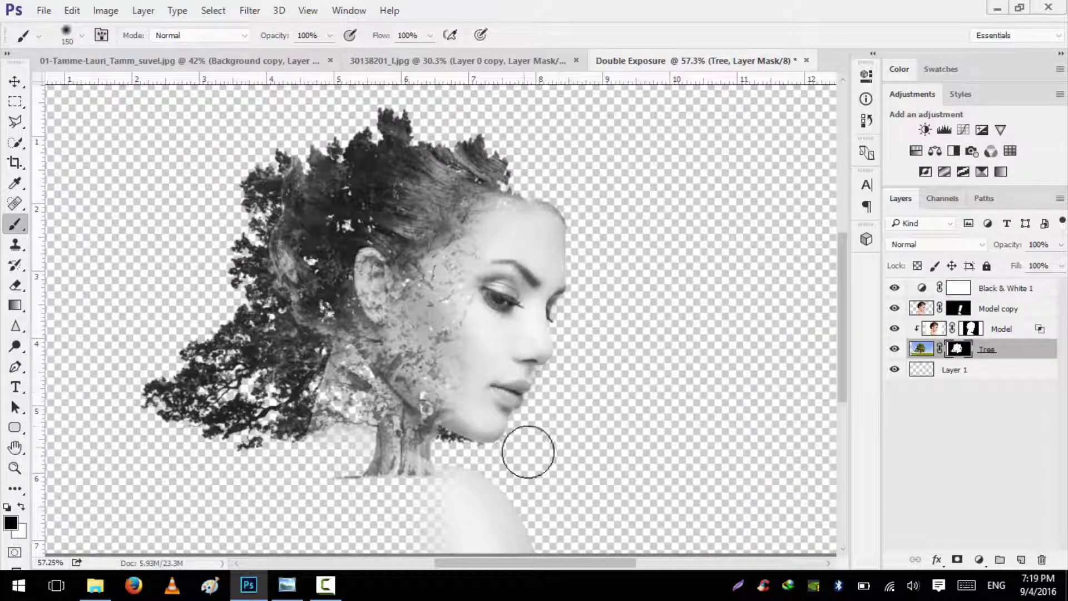
# Step: Try to mask out the foliage beneath the chin on the Tree layer with a soft 45 px brush
pyautogui.press('[')
pyautogui.press('[')
pyautogui.press('[')
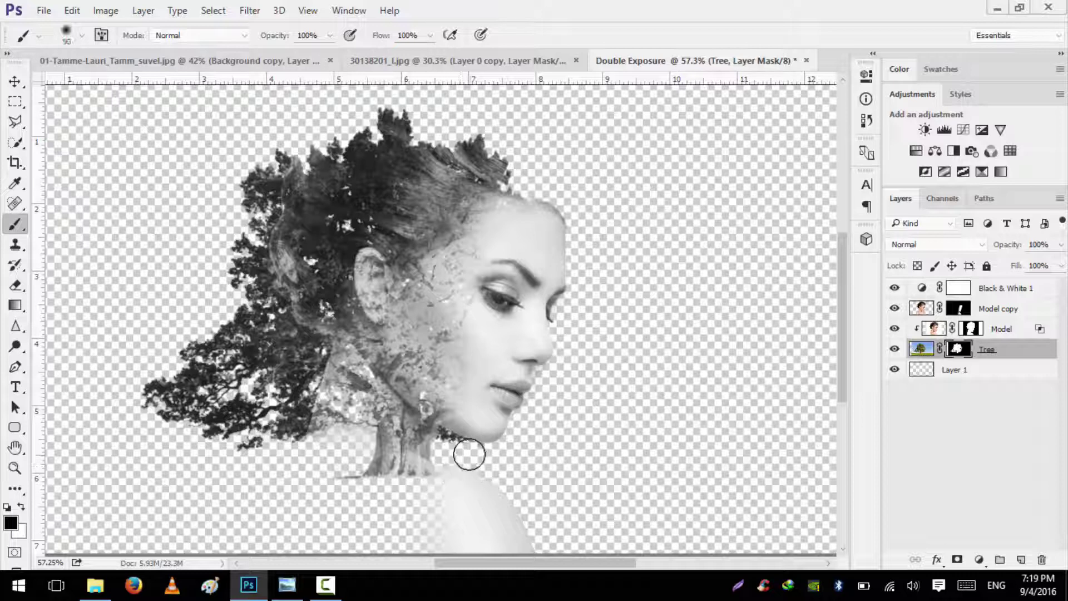
pyautogui.scroll(4, 469, 454)
pyautogui.press('[')
pyautogui.press('[')
pyautogui.press('[')
pyautogui.press('[')
pyautogui.press('[')
pyautogui.moveTo(434, 439)
pyautogui.mouseDown()
pyautogui.moveTo(419, 418)
pyautogui.moveTo(418, 446)
pyautogui.moveTo(410, 436)
pyautogui.moveTo(401, 444)
pyautogui.moveTo(398, 496)
pyautogui.moveTo(508, 452)
pyautogui.mouseUp()
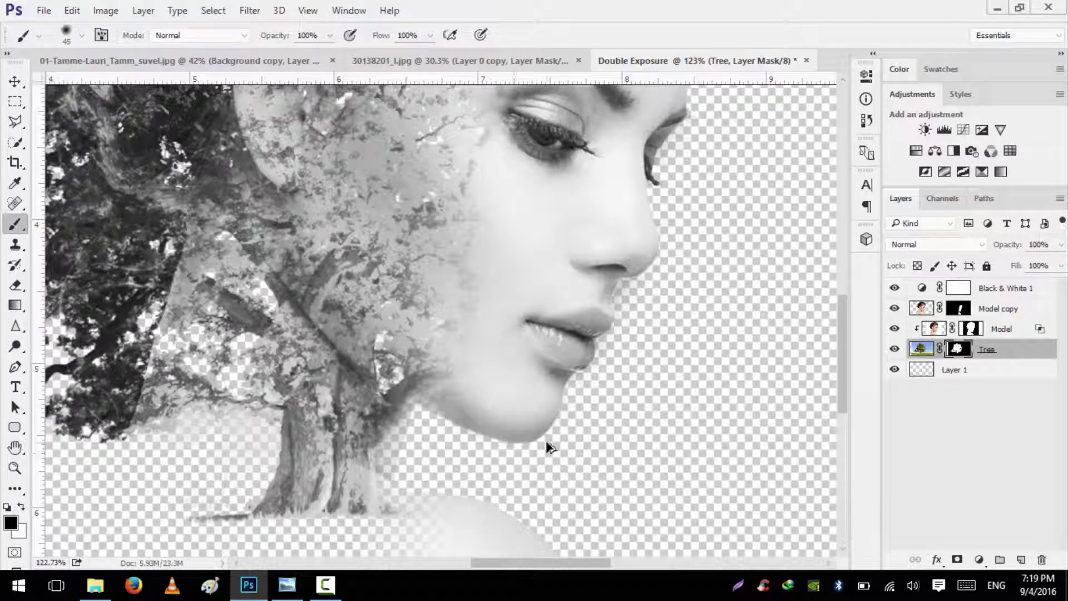
pyautogui.hotkey('ctrl', 'alt', 'z')
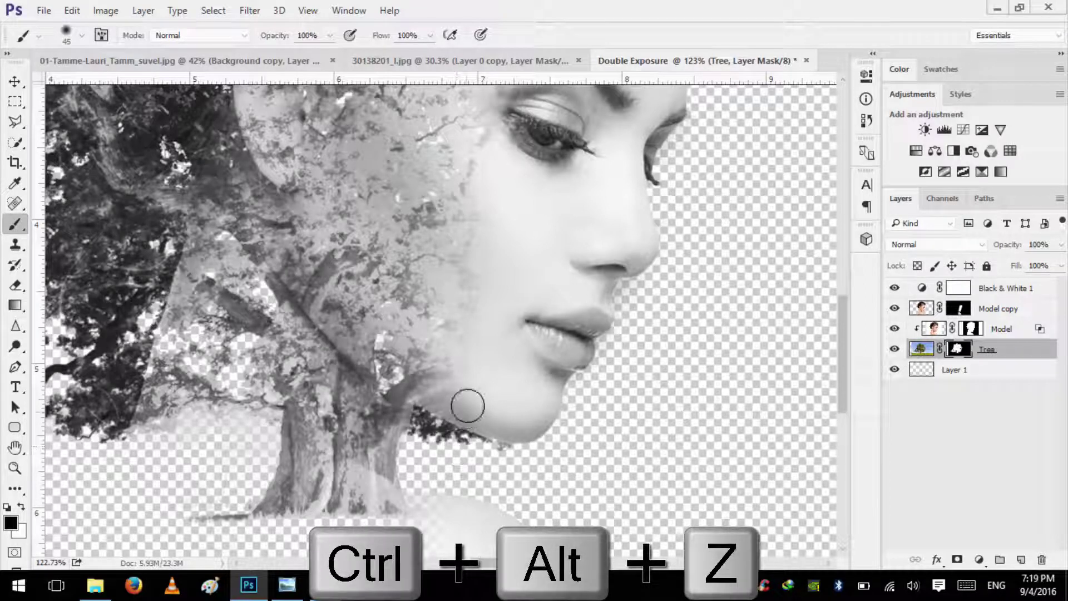
# Step: Mask out the foliage between the trunk and the chin with a 100% hard brush, reducing its size from 35 to 10 px
pyautogui.press('[')
pyautogui.rightClick(477, 281)
pyautogui.moveTo(598, 329); pyautogui.dragTo(662, 329)
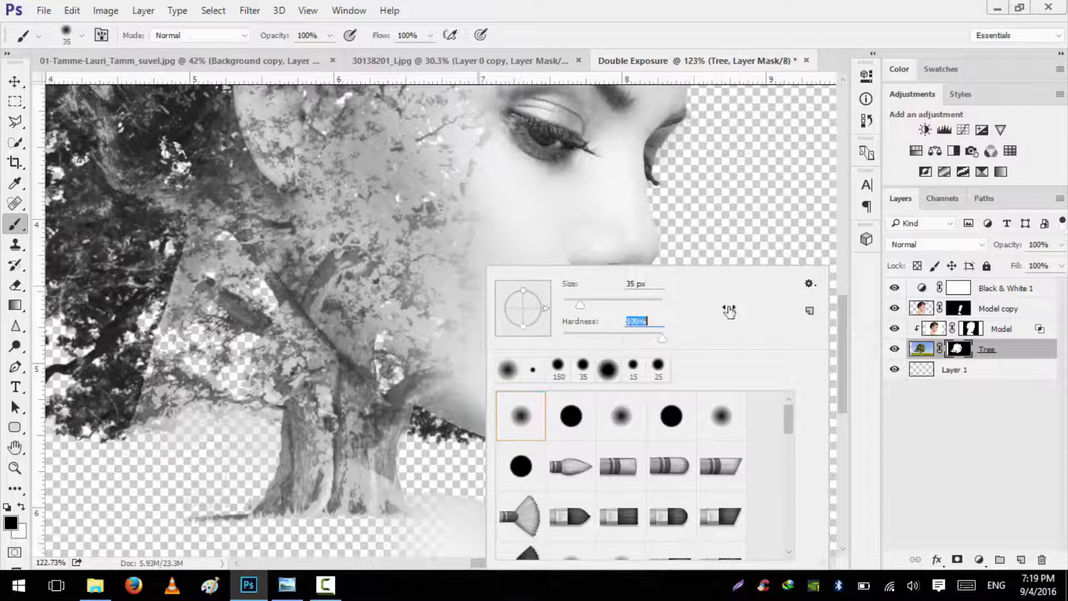
pyautogui.press('Return')
pyautogui.scroll(3, 517, 436)
pyautogui.moveTo(486, 395)
pyautogui.mouseDown()
pyautogui.moveTo(529, 406)
pyautogui.moveTo(419, 373)
pyautogui.moveTo(399, 341)
pyautogui.moveTo(372, 371)
pyautogui.moveTo(404, 325)
pyautogui.mouseUp()
pyautogui.press('[')
pyautogui.press('[')
pyautogui.press('[')
pyautogui.press('[')
pyautogui.press('[')
pyautogui.press(']')
pyautogui.press(']')
pyautogui.scroll(-1, 474, 385)
pyautogui.scroll(1, 196, 388)
pyautogui.hscroll(-2, 197, 388)
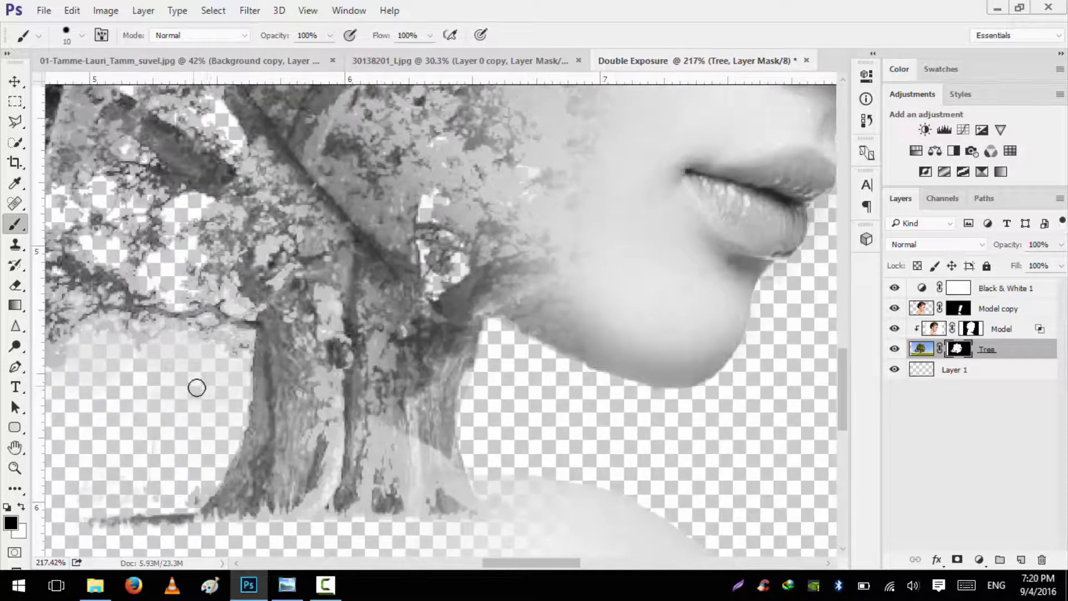
# Step: Paint black on the Tree layer's mask over the faint residue behind the trunk, down to its base
pyautogui.moveTo(244, 347)
pyautogui.mouseDown()
pyautogui.moveTo(232, 442)
pyautogui.moveTo(202, 489)
pyautogui.moveTo(174, 503)
pyautogui.mouseUp()
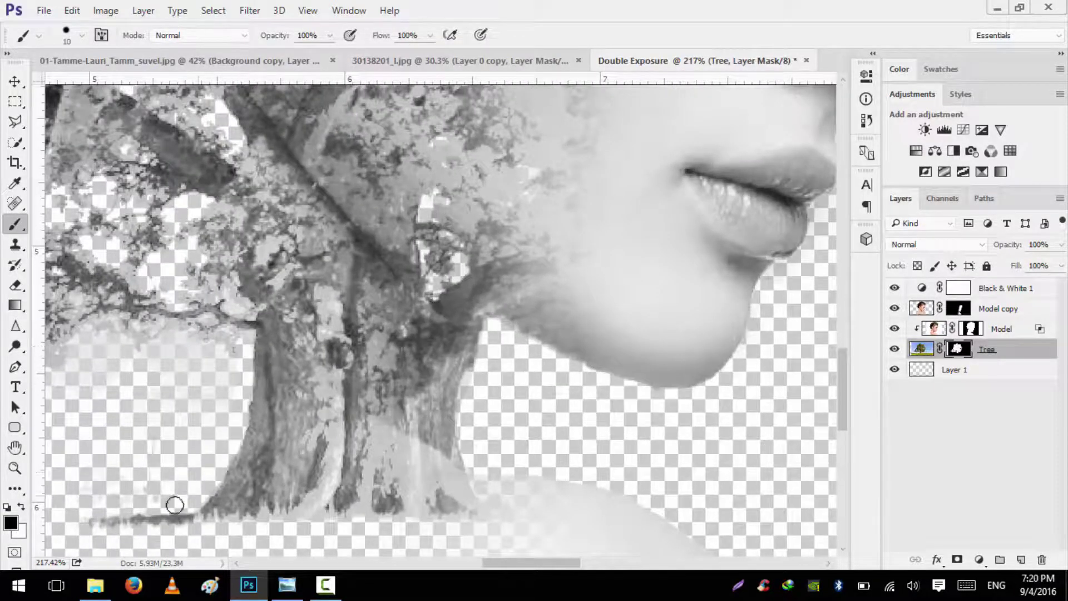
pyautogui.scroll(-1, 172, 478)
pyautogui.scroll(-4, 522, 465)
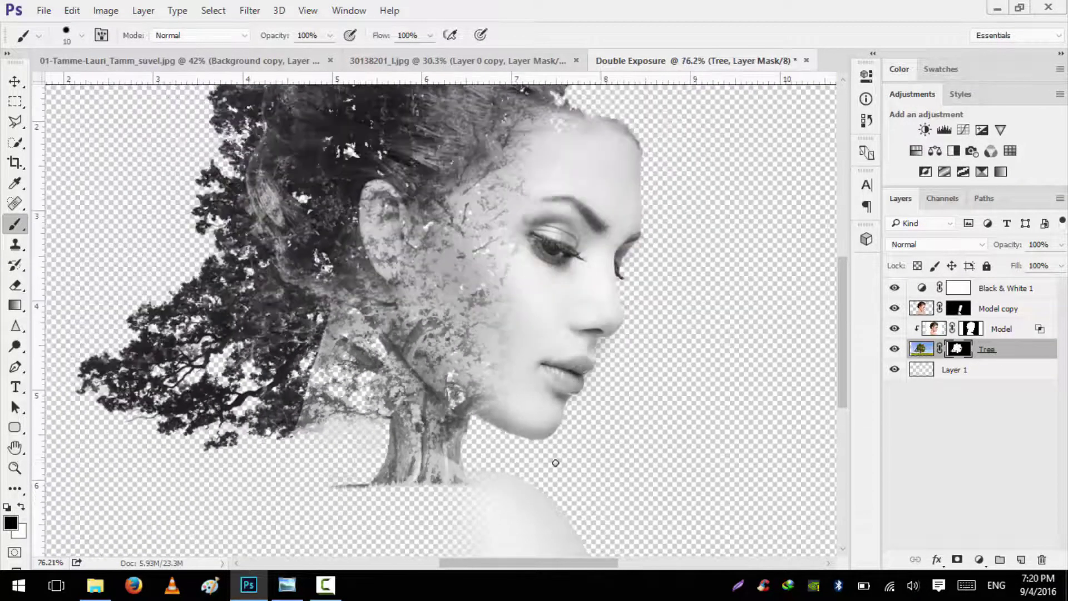
# Step: Inspect the face profile and chin edge with the mask overlay toggled, and enlarge the brush to 30 px
pyautogui.scroll(1, 501, 447)
pyautogui.scroll(3, 578, 410)
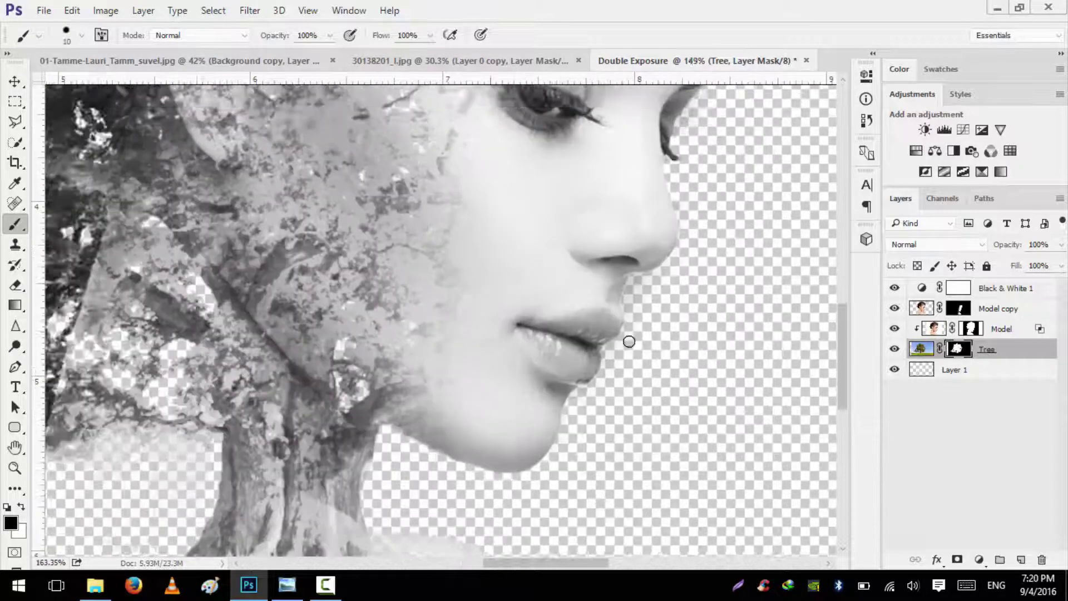
pyautogui.press('\\')
pyautogui.press('\\')
pyautogui.press(']')
pyautogui.press(']')
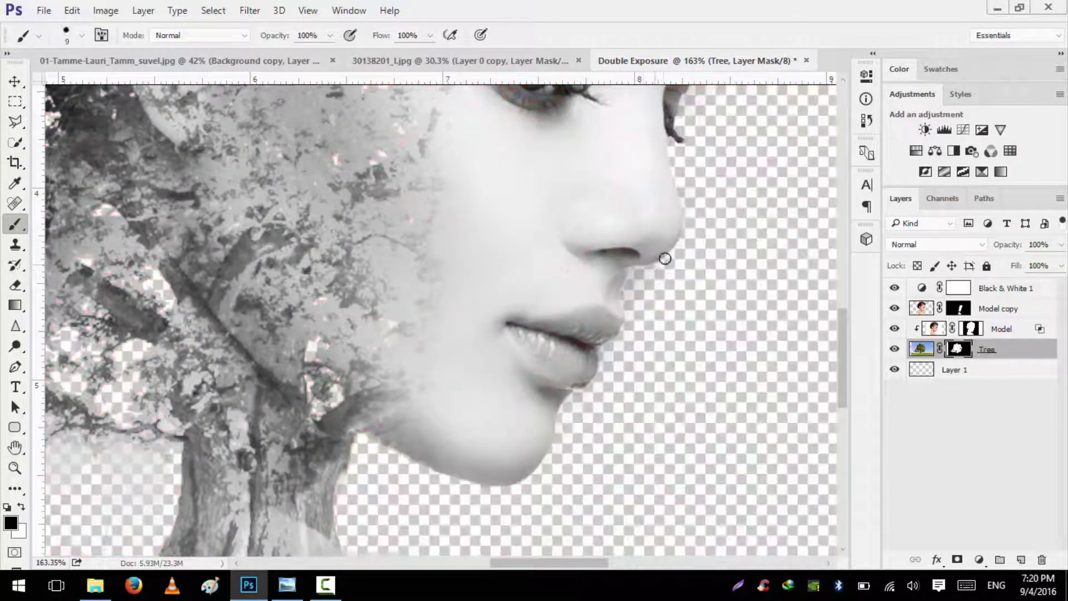
pyautogui.scroll(-3, 625, 405)
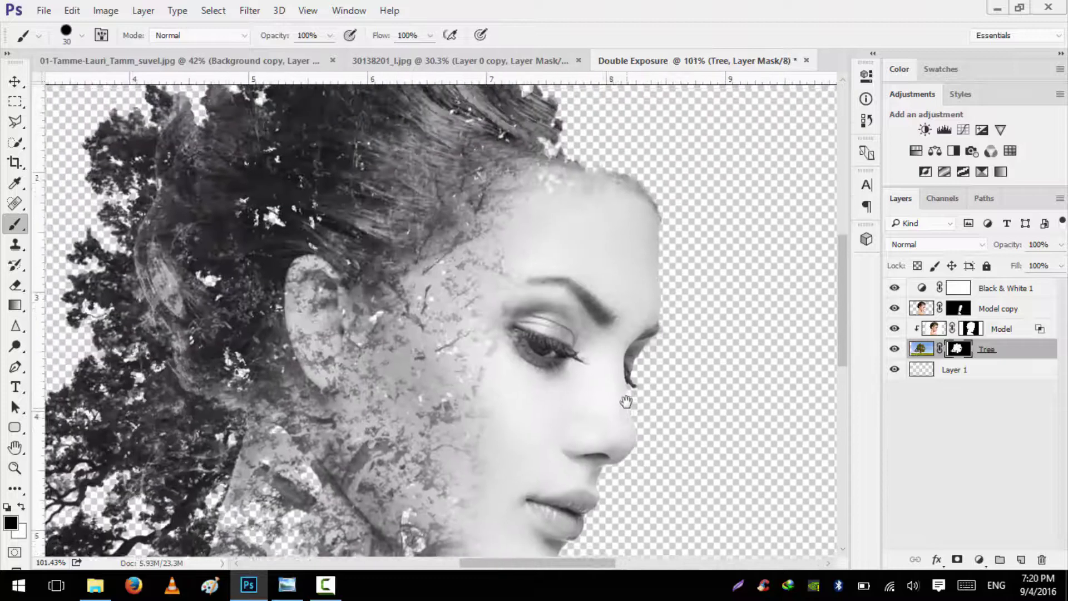
pyautogui.scroll(-2, 563, 400)
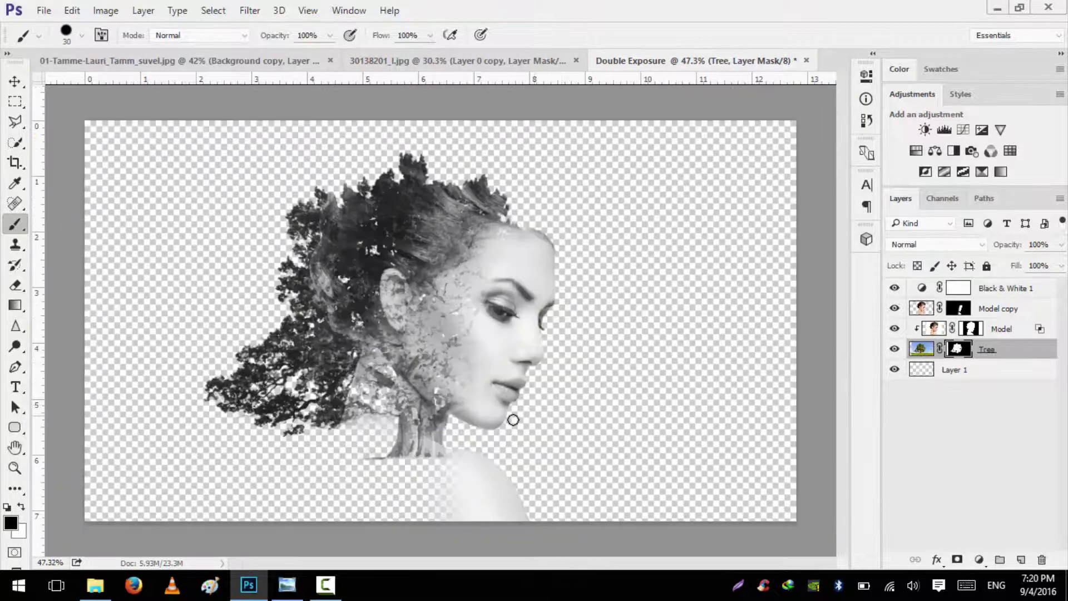
pyautogui.scroll(3, 501, 460)
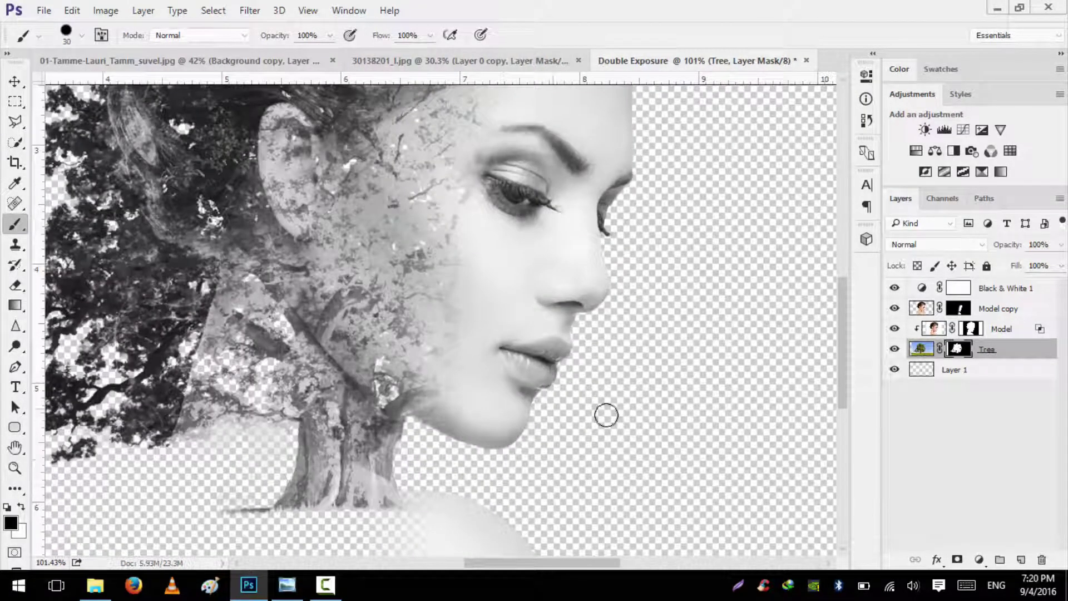
# Step: Load the Model layer's mask as a selection and paint white on the Model copy mask along the jaw
pyautogui.hotkey('alt', ']')
pyautogui.press('x')
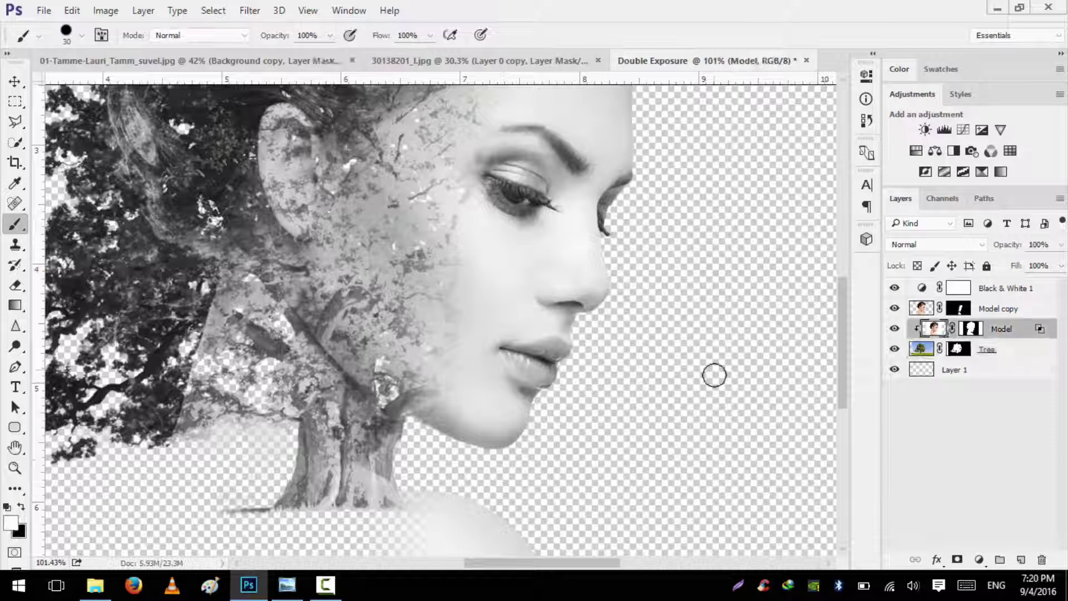
pyautogui.click(1007, 314)
pyautogui.click(959, 308)
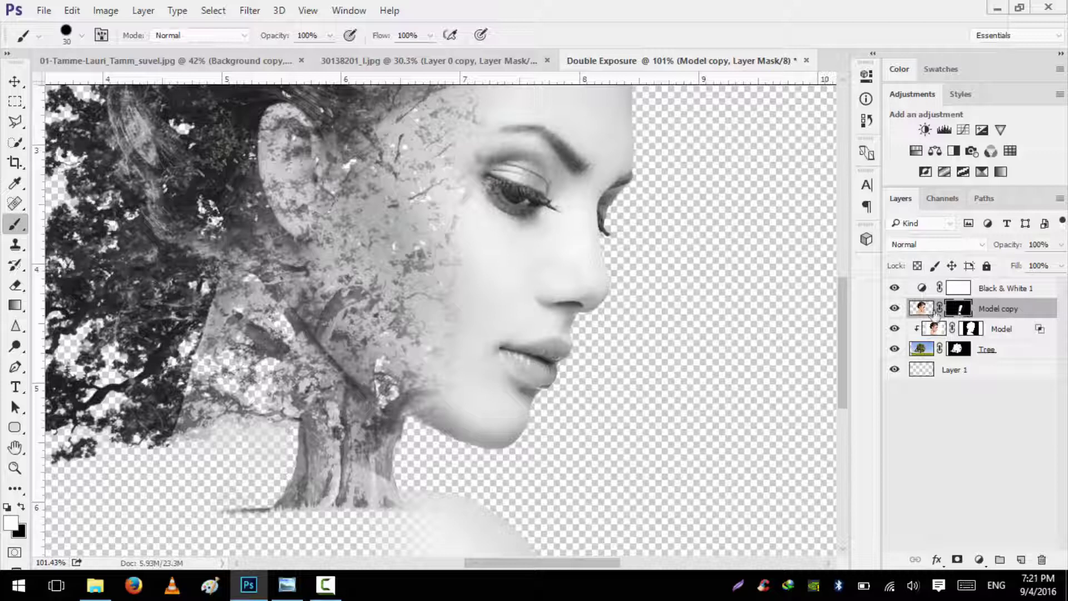
pyautogui.scroll(-2, 493, 426)
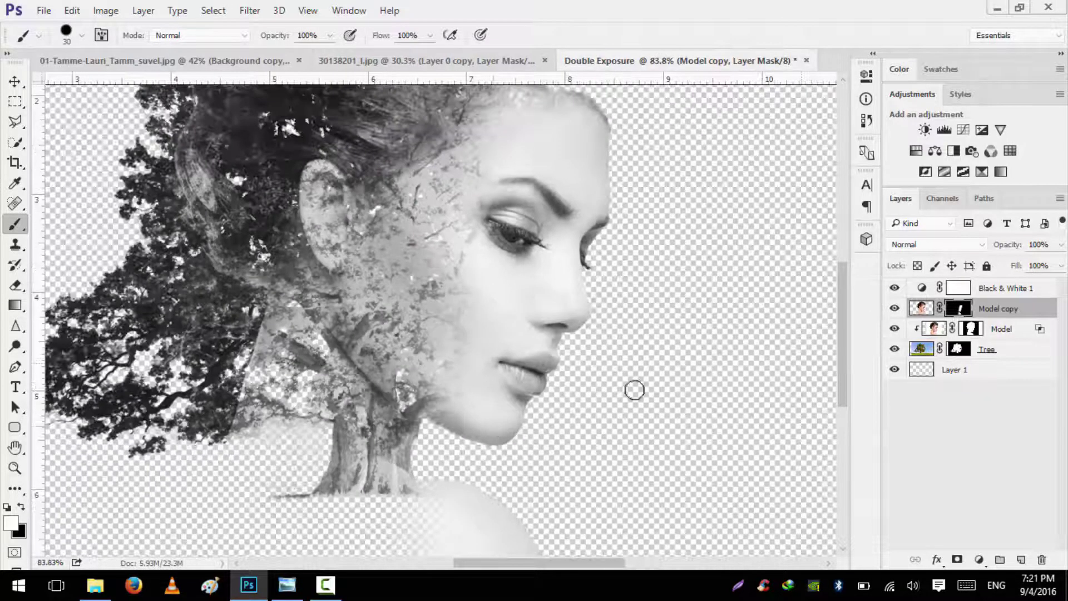
pyautogui.keyDown('ctrl'); pyautogui.click(970, 332); pyautogui.keyUp('ctrl')
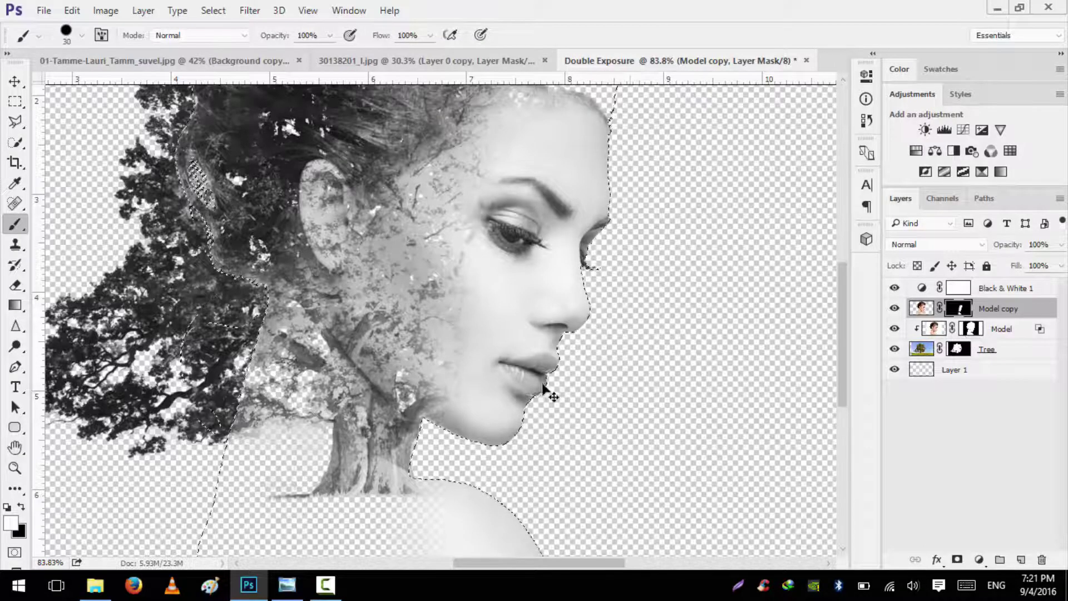
pyautogui.scroll(2, 453, 473)
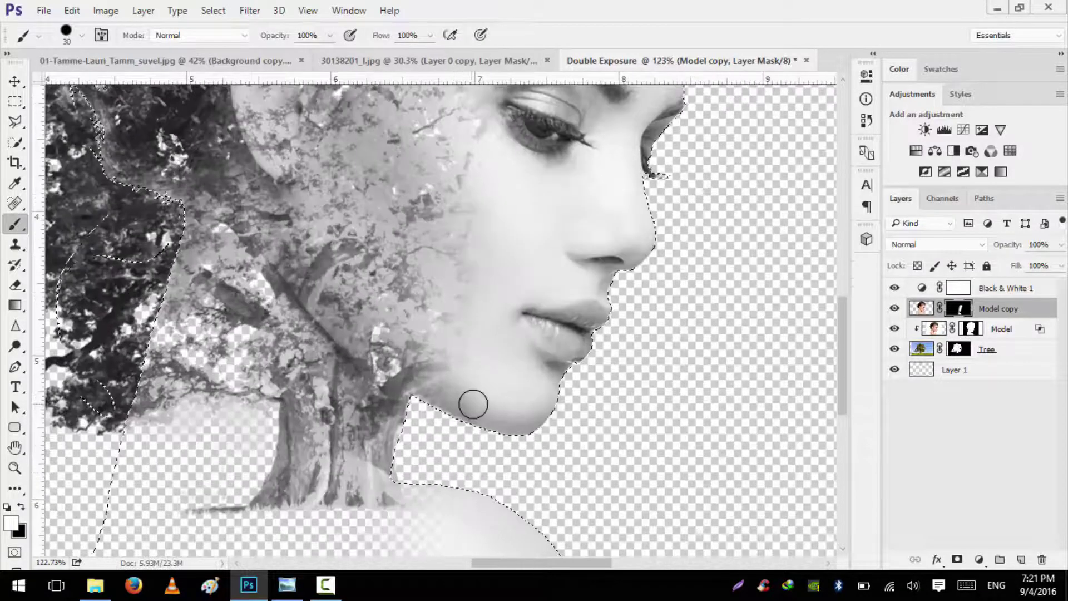
pyautogui.moveTo(451, 410)
pyautogui.mouseDown()
pyautogui.moveTo(432, 400)
pyautogui.moveTo(448, 394)
pyautogui.mouseUp()
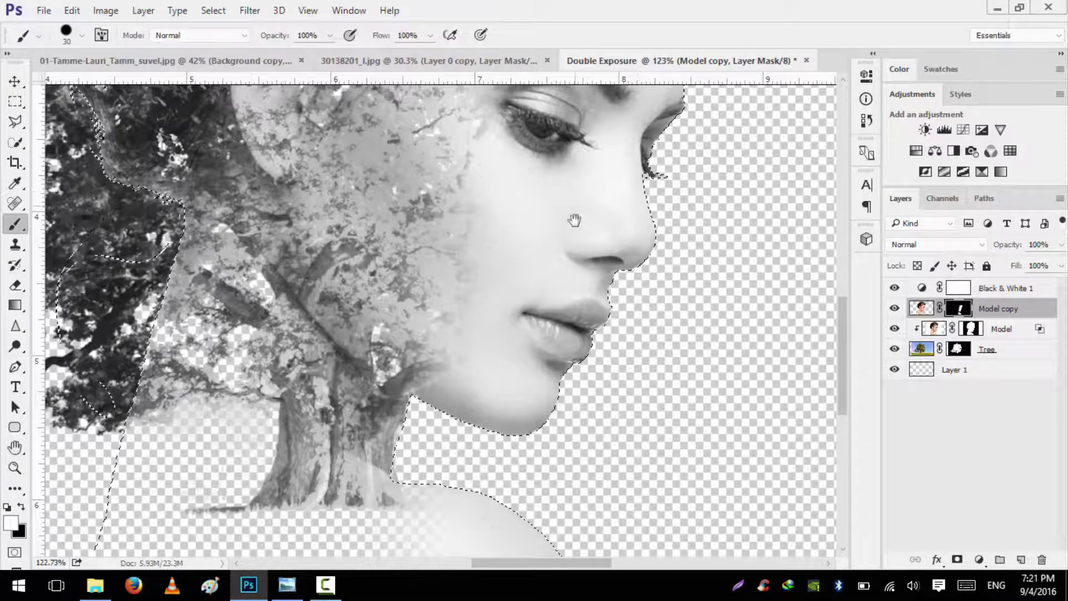
# Step: Restore the neck and shoulder on the Model copy mask with a soft white brush, enlarging it to 60 px, and clear the selection
pyautogui.scroll(3, 568, 256)
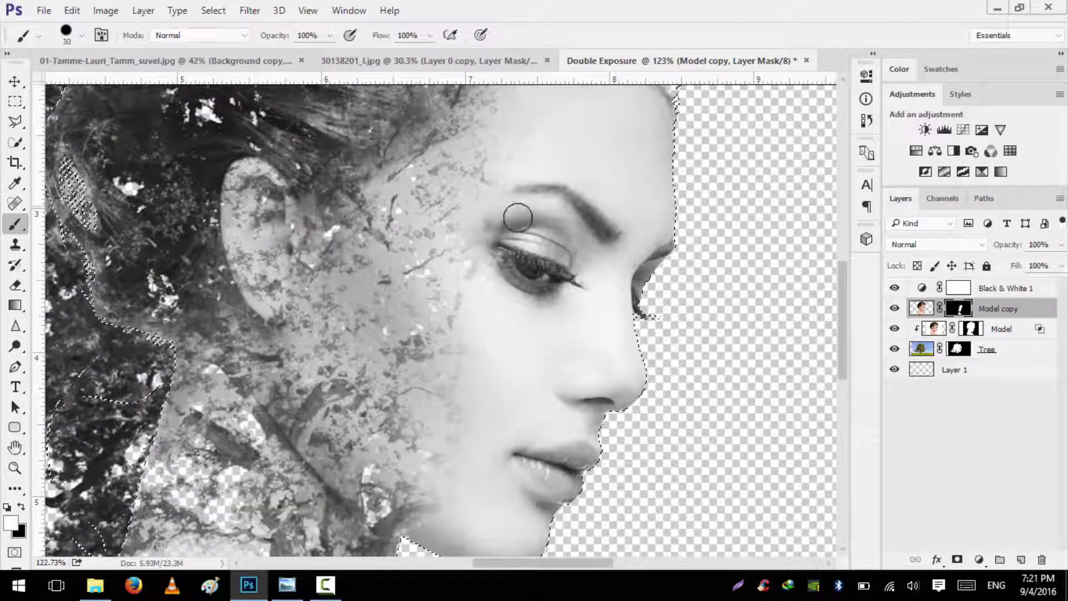
pyautogui.rightClick(580, 262)
pyautogui.press('Escape')
pyautogui.rightClick(565, 267)
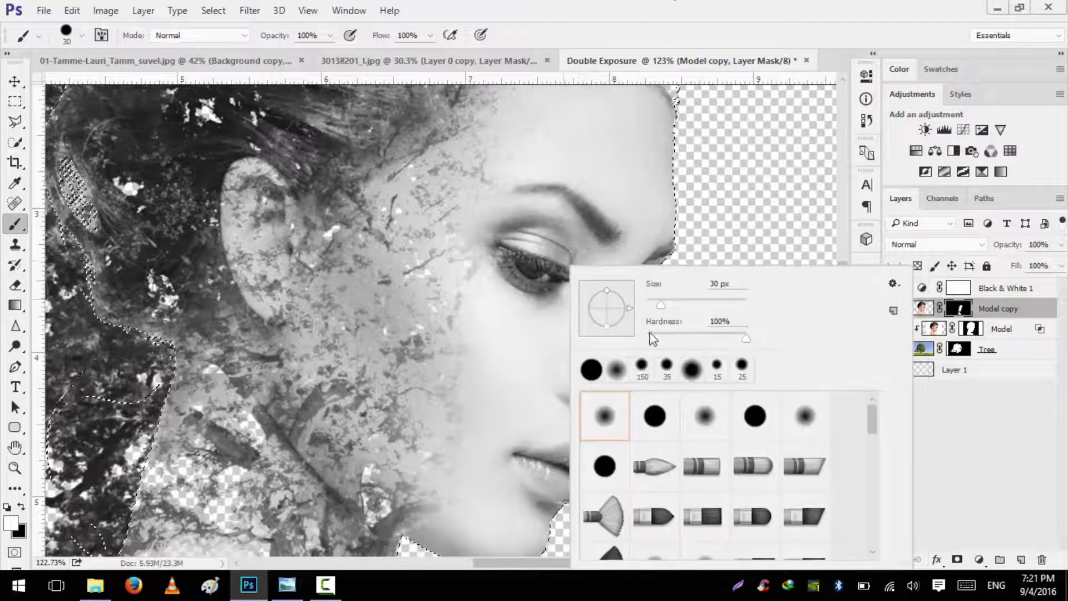
pyautogui.moveTo(746, 338); pyautogui.dragTo(647, 338)
pyautogui.press('Return')
pyautogui.scroll(-8, 459, 330)
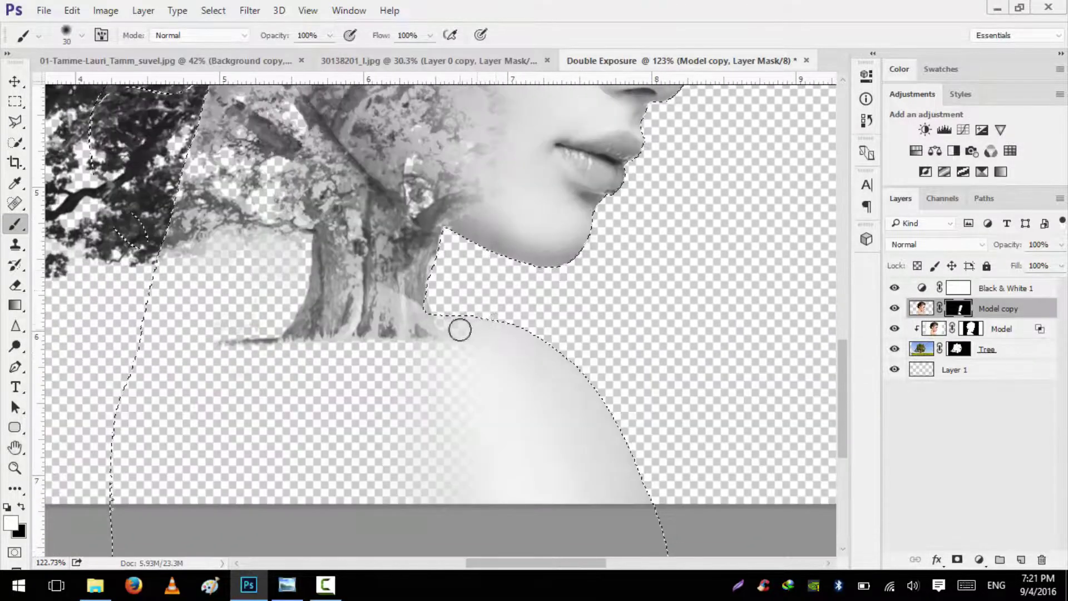
pyautogui.press(']')
pyautogui.press(']')
pyautogui.press(']')
pyautogui.moveTo(455, 332)
pyautogui.mouseDown()
pyautogui.moveTo(443, 258)
pyautogui.moveTo(435, 256)
pyautogui.moveTo(463, 226)
pyautogui.moveTo(429, 309)
pyautogui.moveTo(430, 261)
pyautogui.moveTo(421, 342)
pyautogui.moveTo(448, 322)
pyautogui.moveTo(566, 432)
pyautogui.moveTo(452, 422)
pyautogui.moveTo(442, 398)
pyautogui.moveTo(396, 434)
pyautogui.moveTo(384, 488)
pyautogui.moveTo(413, 345)
pyautogui.moveTo(412, 374)
pyautogui.mouseUp()
pyautogui.press(']')
pyautogui.press(']')
pyautogui.press(']')
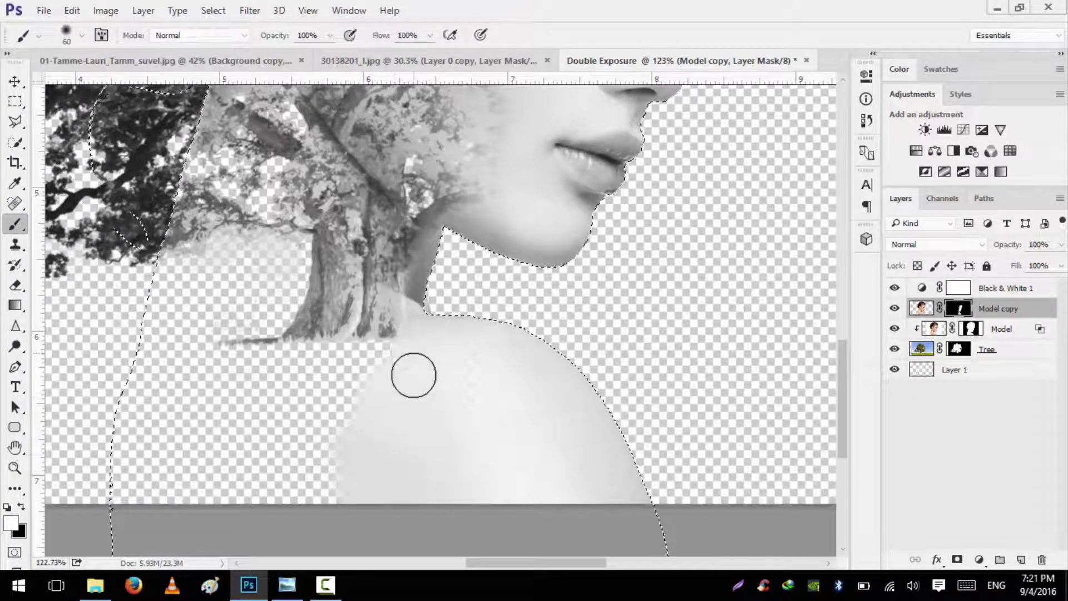
pyautogui.scroll(-3, 515, 359)
pyautogui.moveTo(408, 196); pyautogui.dragTo(478, 379)
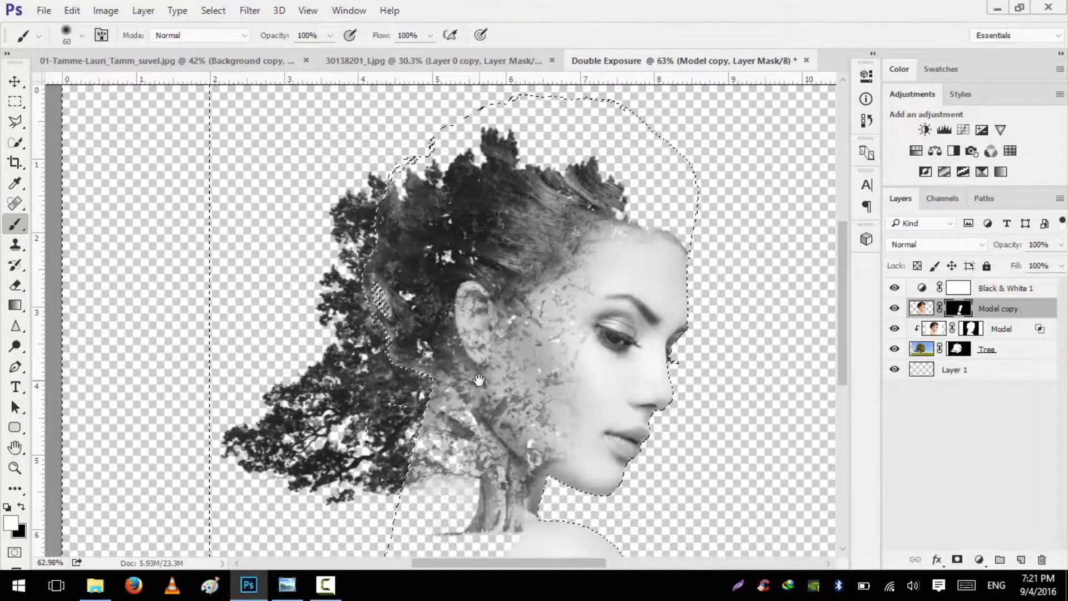
pyautogui.hotkey('ctrl', 'd')
pyautogui.scroll(-1, 501, 383)
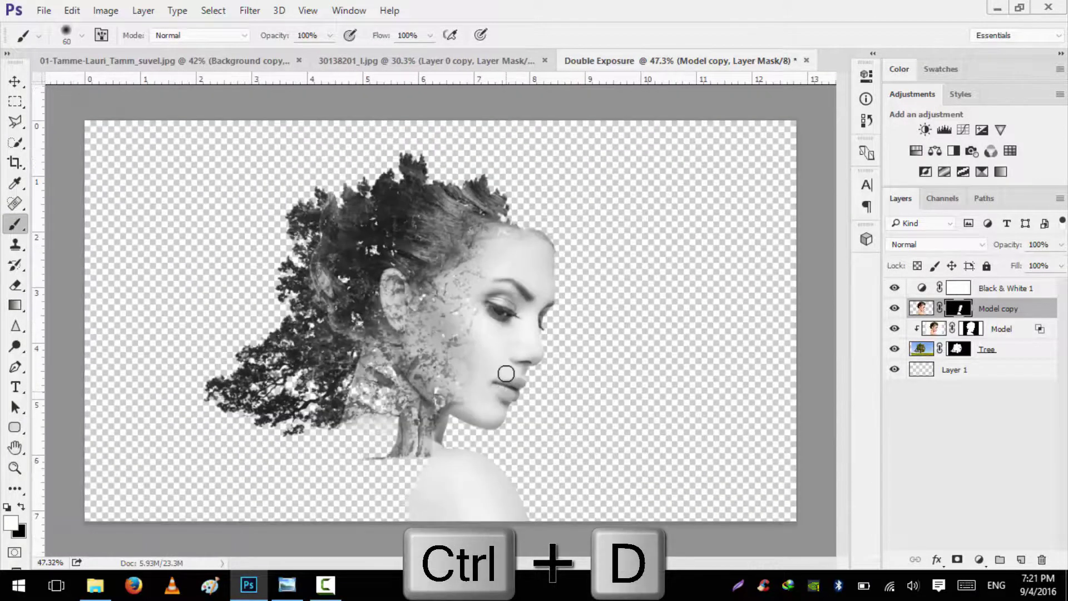
pyautogui.scroll(1, 515, 254)
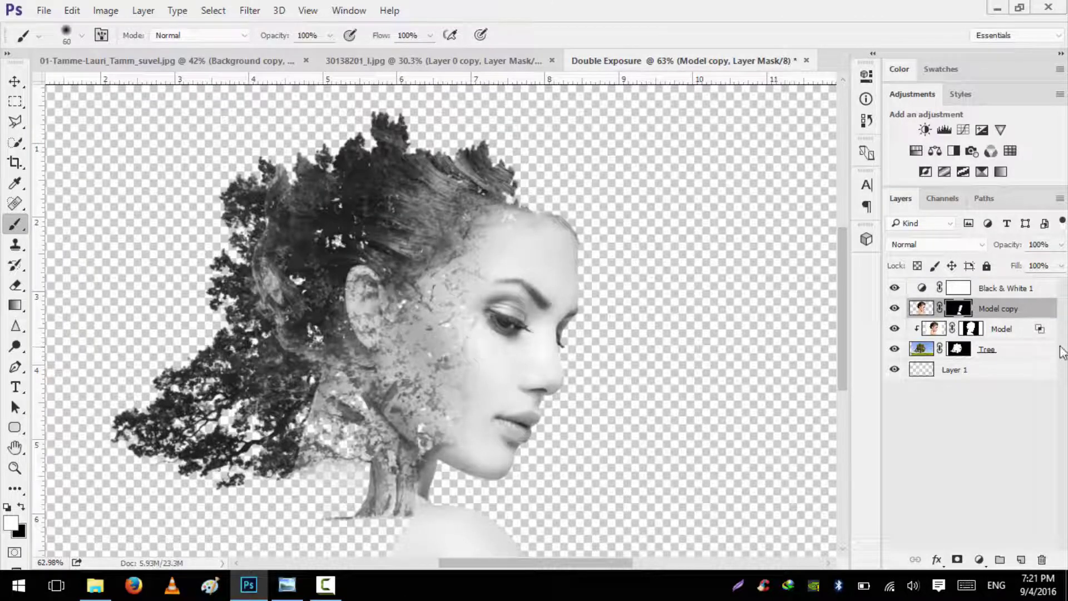
# Step: Paint black on the Model layer's mask over the back of the head and neck with a soft 100 px brush
pyautogui.click(936, 329)
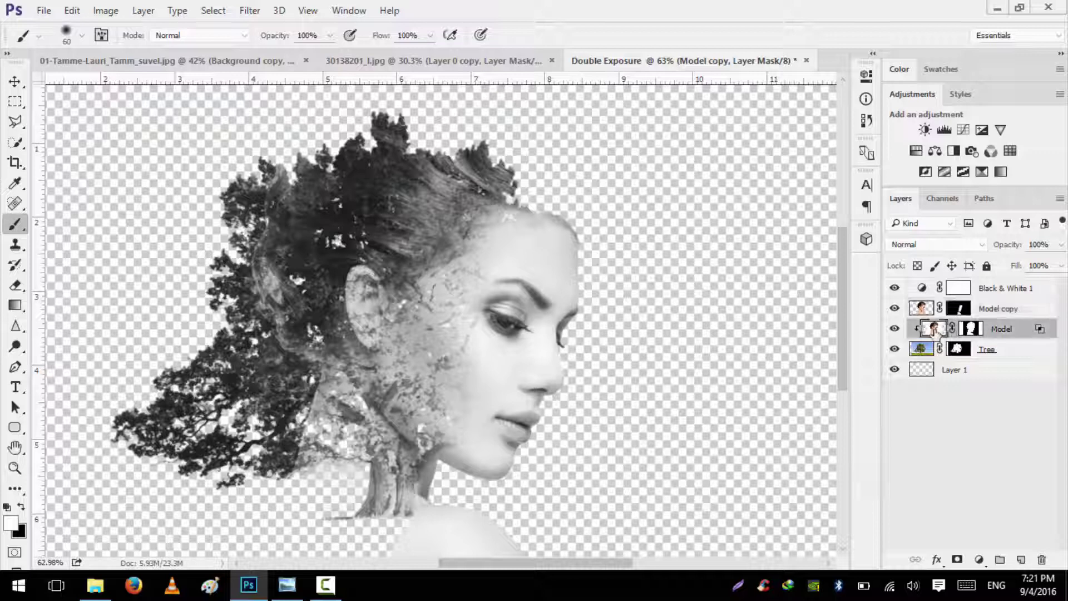
pyautogui.click(977, 332)
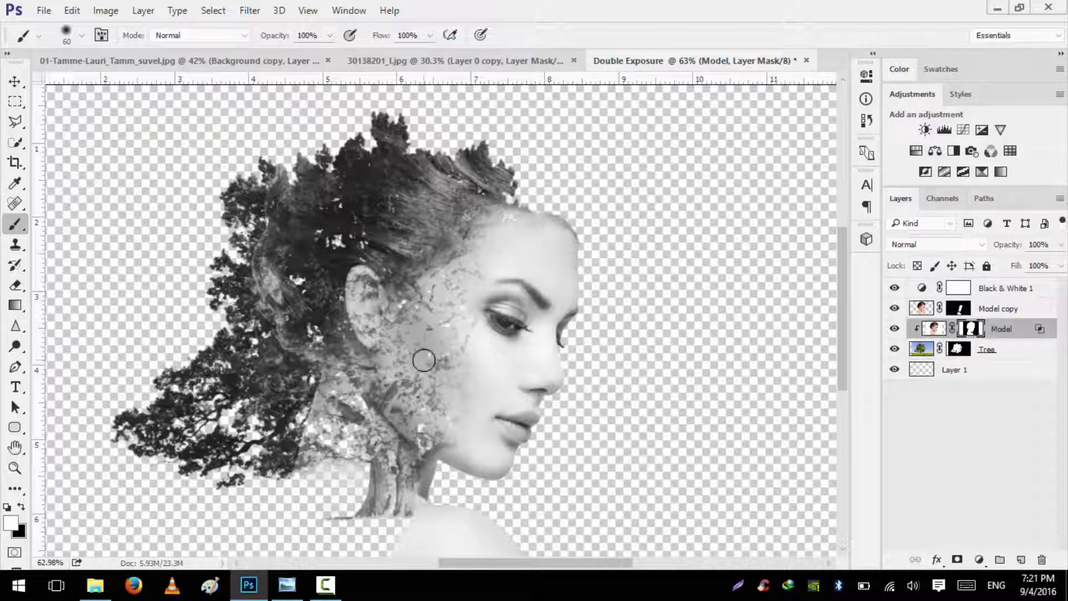
pyautogui.click(20, 509)
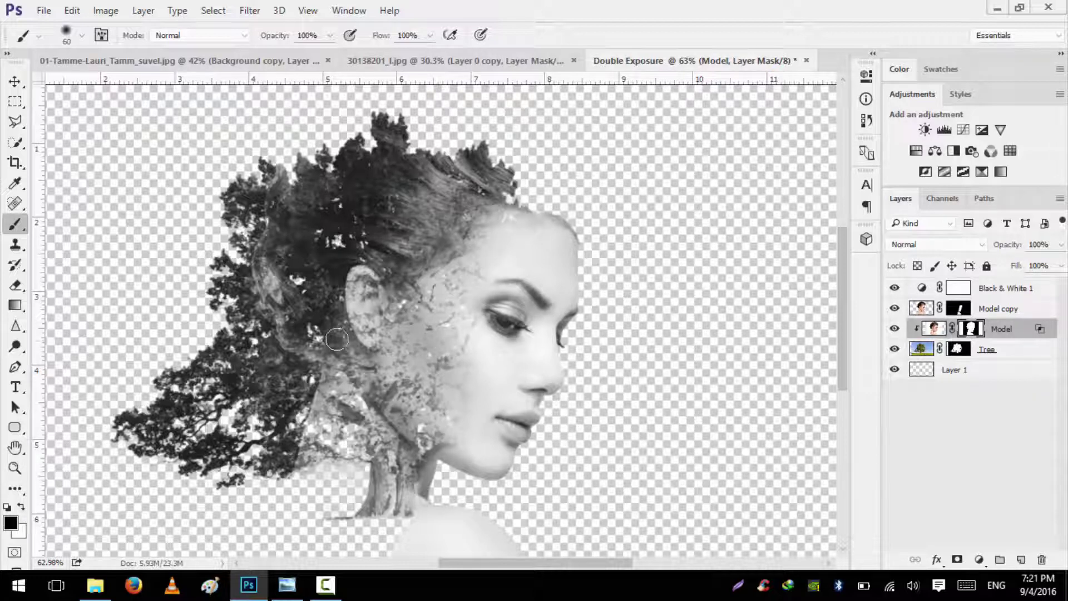
pyautogui.press(']')
pyautogui.moveTo(242, 291)
pyautogui.mouseDown()
pyautogui.moveTo(253, 351)
pyautogui.moveTo(261, 342)
pyautogui.moveTo(305, 369)
pyautogui.moveTo(276, 473)
pyautogui.moveTo(290, 417)
pyautogui.moveTo(320, 379)
pyautogui.moveTo(286, 459)
pyautogui.mouseUp()
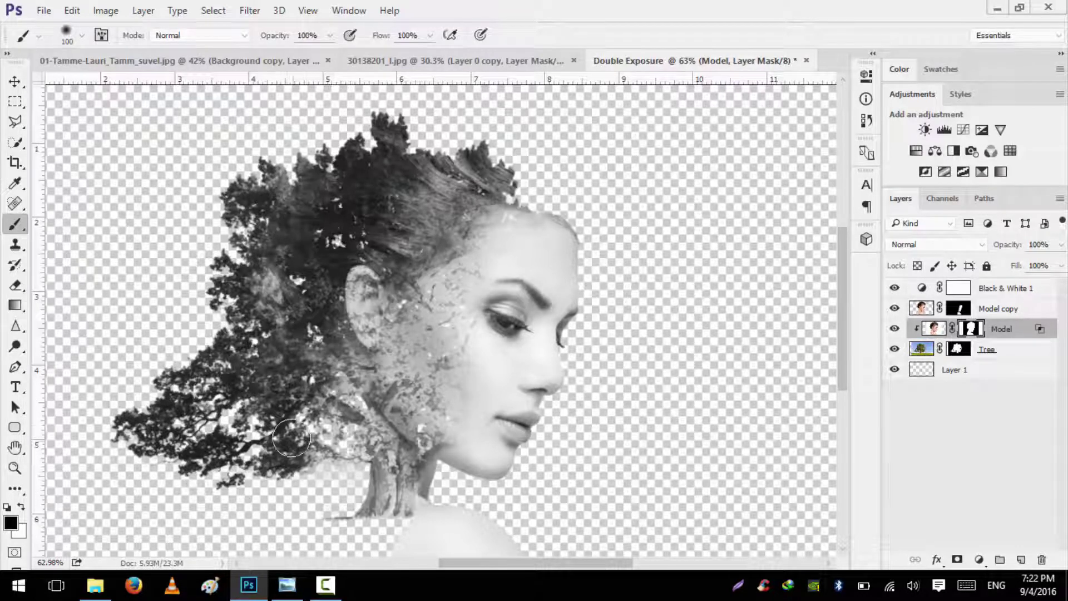
# Step: Compare the composite with the Black & White 1 adjustment hidden and shown, and review the whole image
pyautogui.click(893, 288)
pyautogui.click(894, 287)
pyautogui.scroll(-2, 432, 326)
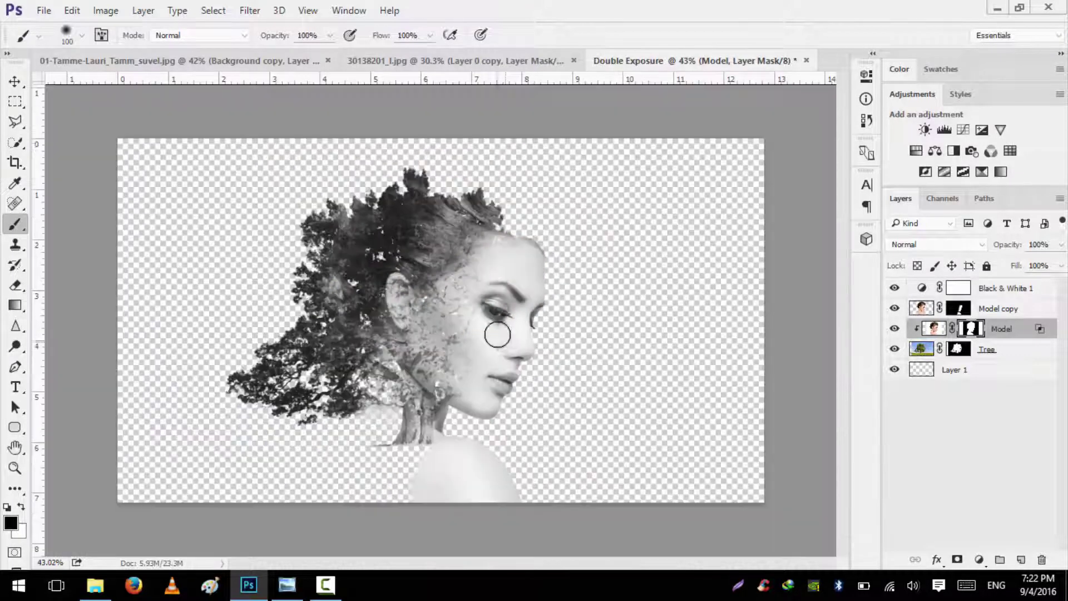
pyautogui.scroll(1, 453, 334)
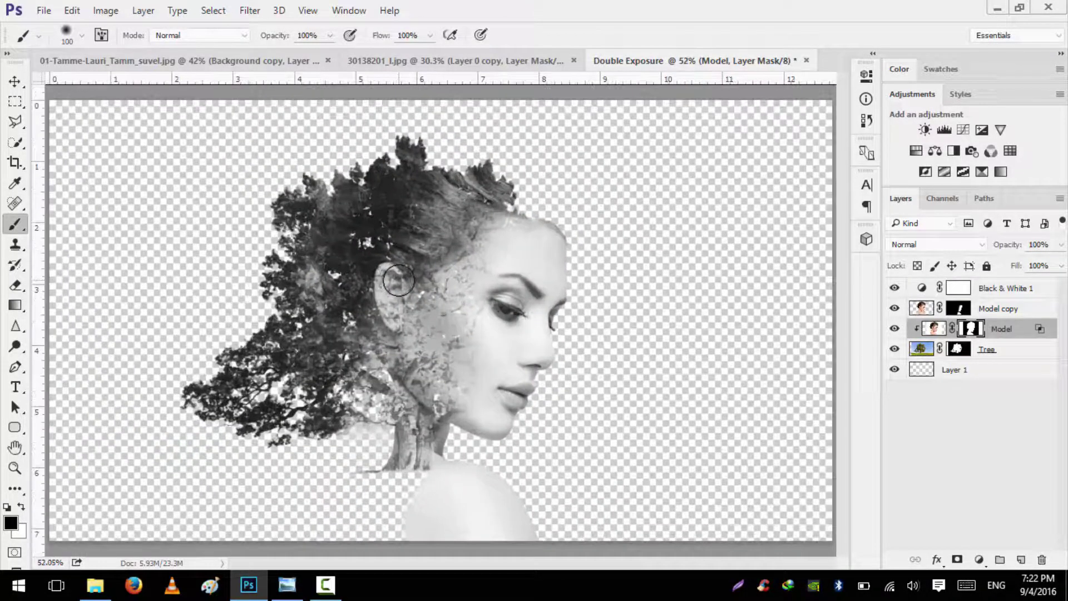
pyautogui.moveTo(486, 289); pyautogui.dragTo(515, 300)
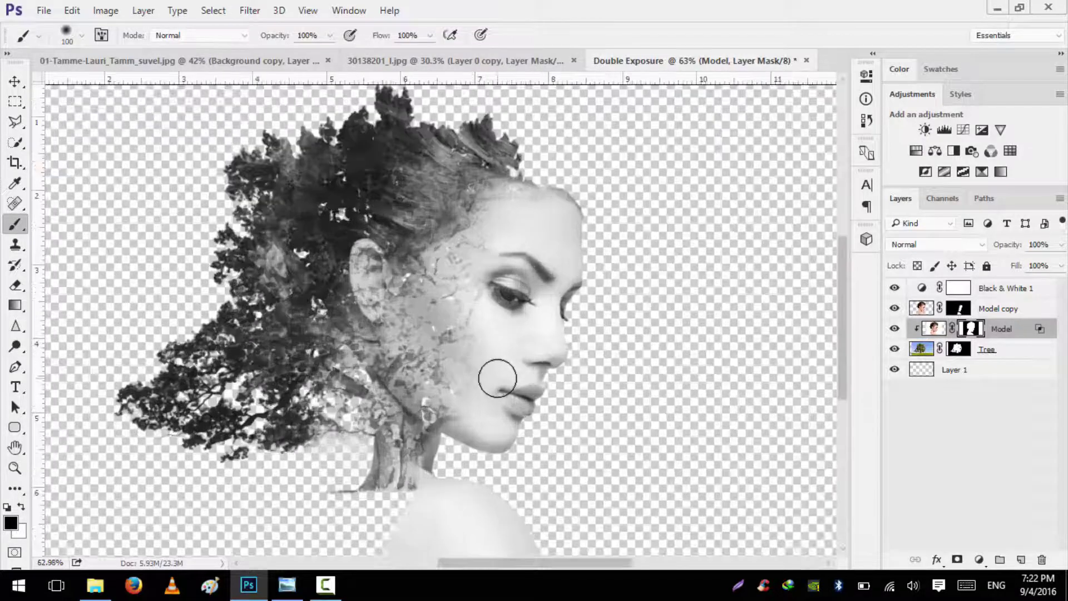
pyautogui.scroll(1, 494, 378)
# Step: Paint black on the Model copy mask over the temple, cheek, neck and forehead with a soft brush enlarged to 150 px
pyautogui.click(923, 310)
pyautogui.click(938, 329)
pyautogui.click(971, 330)
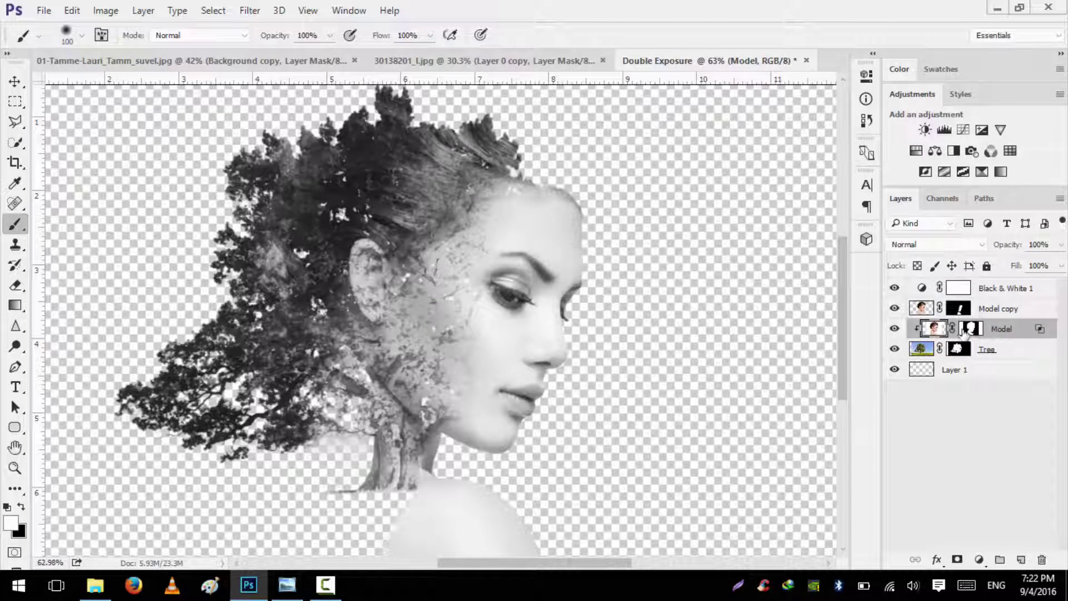
pyautogui.click(958, 309)
pyautogui.press('x')
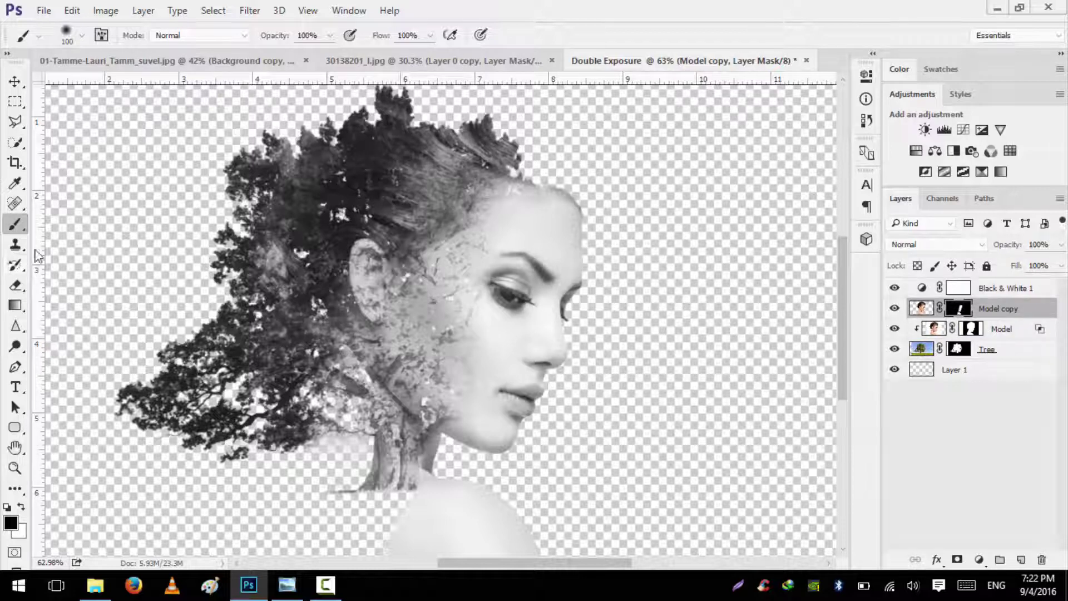
pyautogui.moveTo(443, 266)
pyautogui.mouseDown()
pyautogui.moveTo(436, 353)
pyautogui.moveTo(455, 345)
pyautogui.moveTo(417, 303)
pyautogui.mouseUp()
pyautogui.press(']')
pyautogui.moveTo(442, 243)
pyautogui.mouseDown()
pyautogui.moveTo(455, 186)
pyautogui.moveTo(472, 227)
pyautogui.moveTo(461, 212)
pyautogui.moveTo(488, 216)
pyautogui.moveTo(460, 243)
pyautogui.mouseUp()
pyautogui.moveTo(439, 338)
pyautogui.mouseDown()
pyautogui.moveTo(441, 391)
pyautogui.moveTo(408, 362)
pyautogui.moveTo(392, 275)
pyautogui.mouseUp()
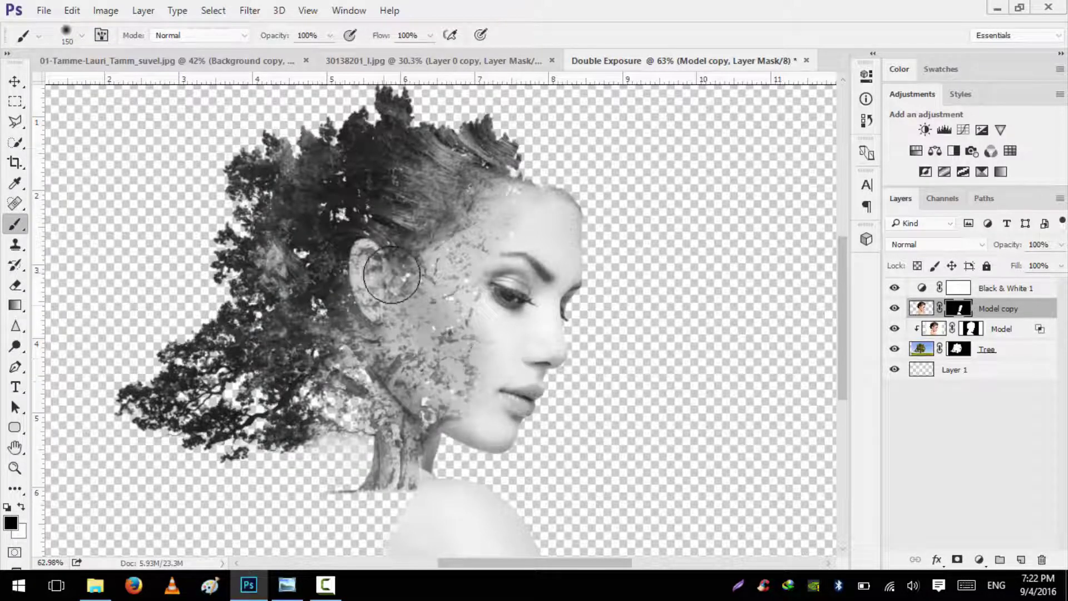
pyautogui.moveTo(378, 377)
pyautogui.mouseDown()
pyautogui.moveTo(364, 447)
pyautogui.moveTo(389, 462)
pyautogui.mouseUp()
pyautogui.moveTo(419, 348)
pyautogui.mouseDown()
pyautogui.moveTo(465, 358)
pyautogui.moveTo(390, 309)
pyautogui.moveTo(436, 360)
pyautogui.mouseUp()
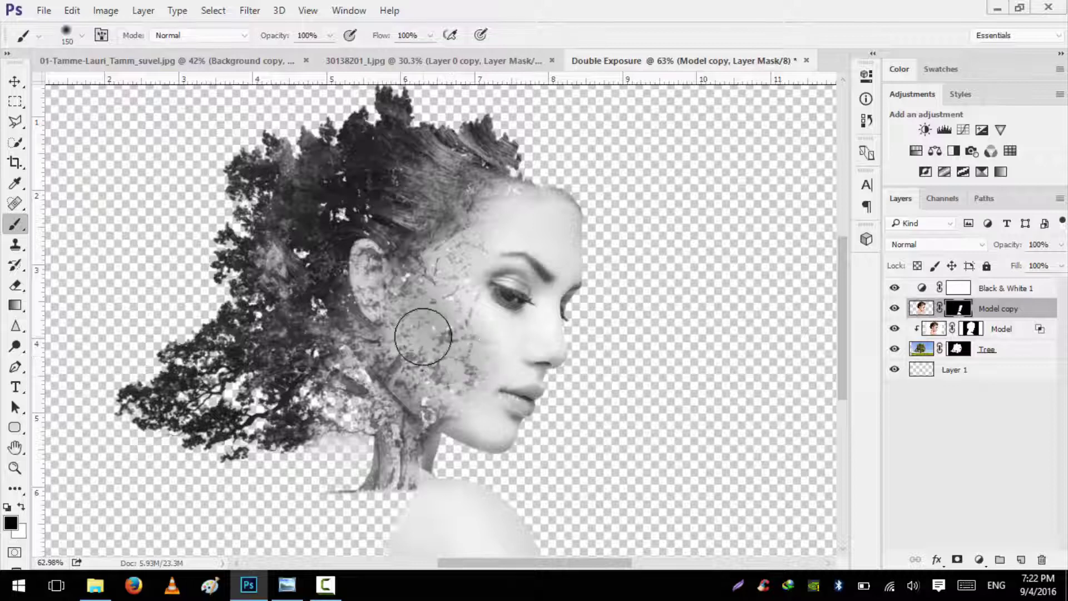
pyautogui.moveTo(484, 220)
pyautogui.mouseDown()
pyautogui.moveTo(512, 212)
pyautogui.moveTo(447, 203)
pyautogui.moveTo(552, 199)
pyautogui.moveTo(539, 177)
pyautogui.mouseUp()
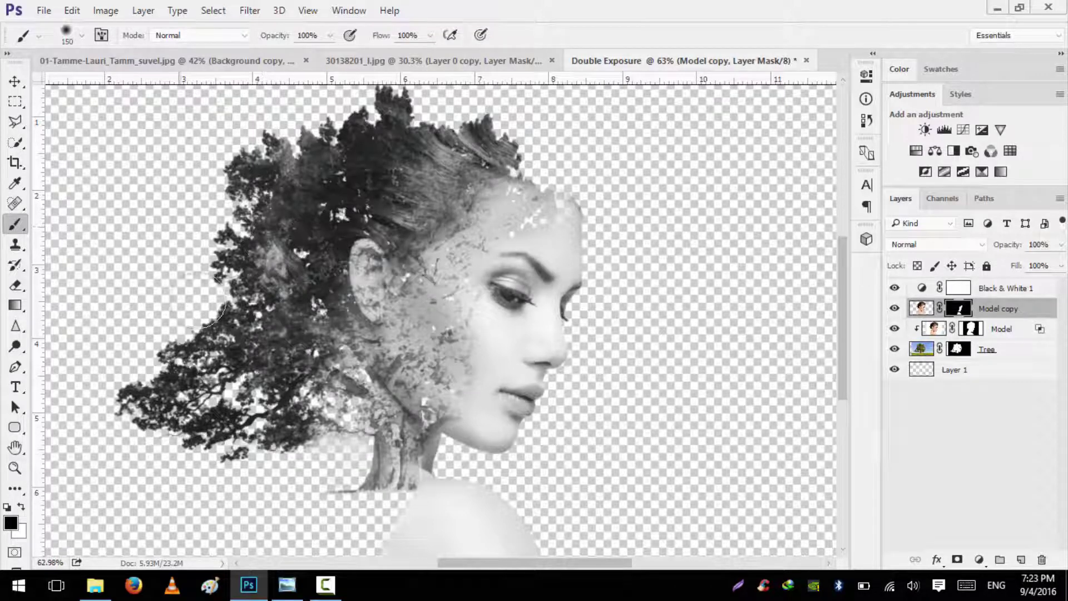
# Step: Load the Tree layer's mask as a selection, invert it, and paint black on the Model copy mask around the rear foliage
pyautogui.keyDown('ctrl'); pyautogui.click(958, 350); pyautogui.keyUp('ctrl')
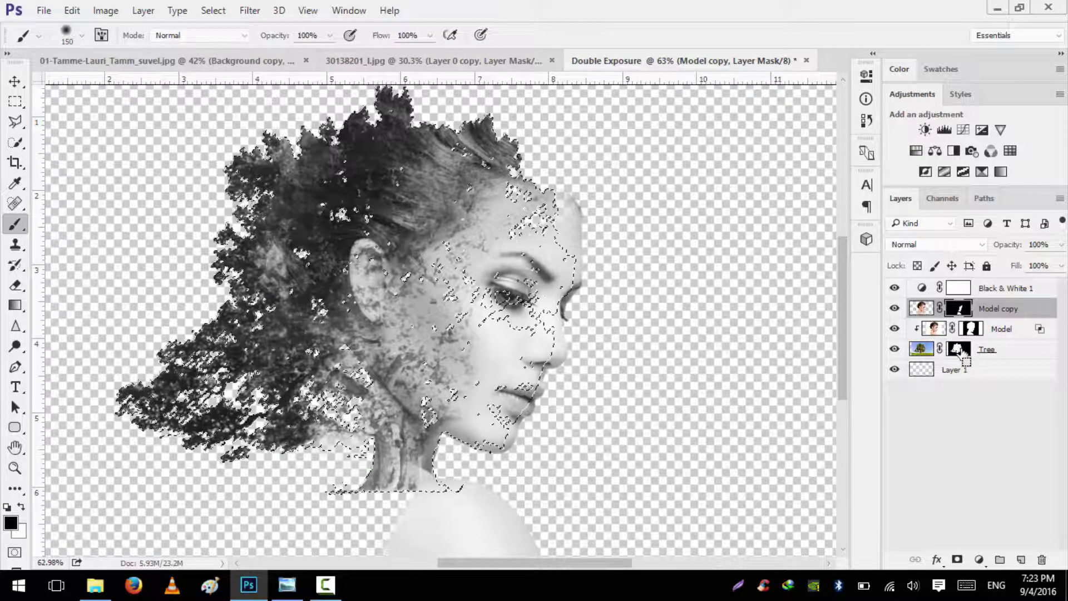
pyautogui.click(214, 10)
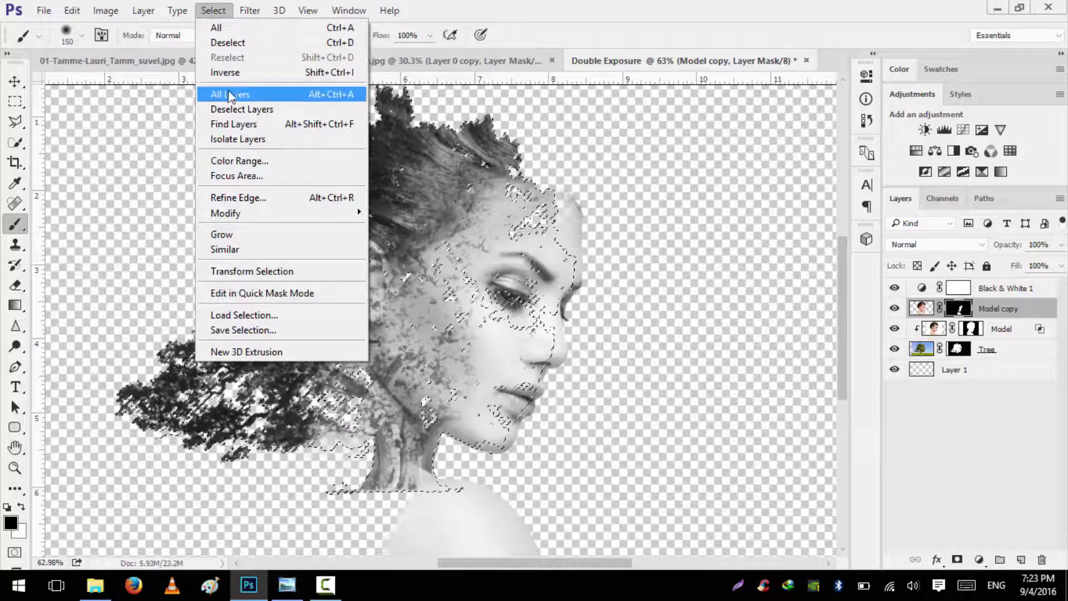
pyautogui.click(233, 72)
pyautogui.moveTo(267, 130)
pyautogui.mouseDown()
pyautogui.moveTo(222, 172)
pyautogui.moveTo(151, 367)
pyautogui.mouseUp()
pyautogui.moveTo(276, 465)
pyautogui.mouseDown()
pyautogui.moveTo(362, 510)
pyautogui.moveTo(350, 436)
pyautogui.moveTo(240, 398)
pyautogui.mouseUp()
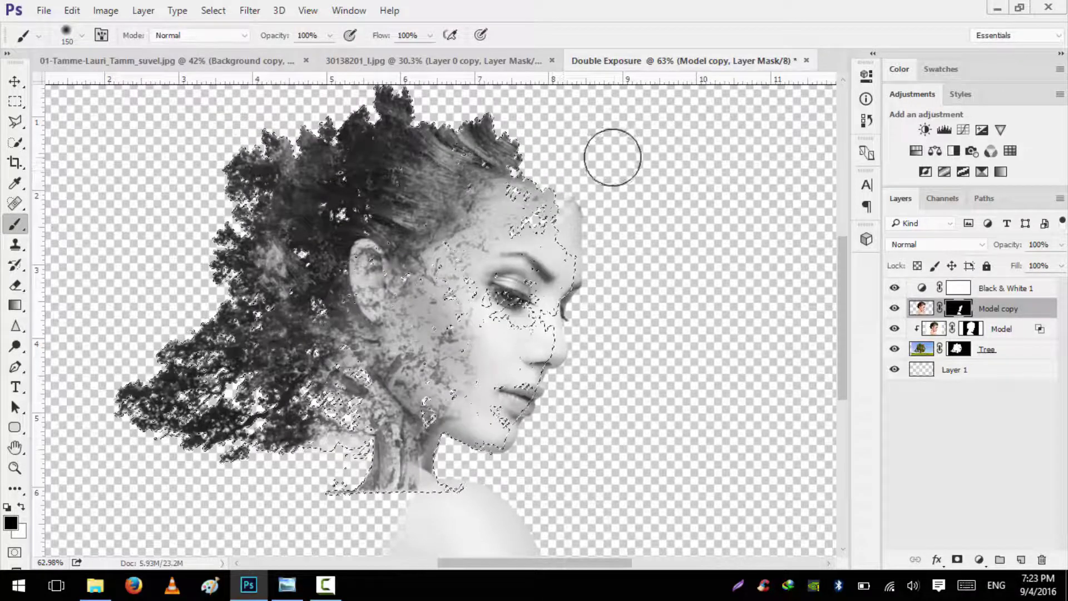
# Step: Clear the selection and paint white on the Model copy mask over the upper forehead with a soft 60 px brush
pyautogui.hotkey('ctrl', 'd')
pyautogui.scroll(5, 579, 200)
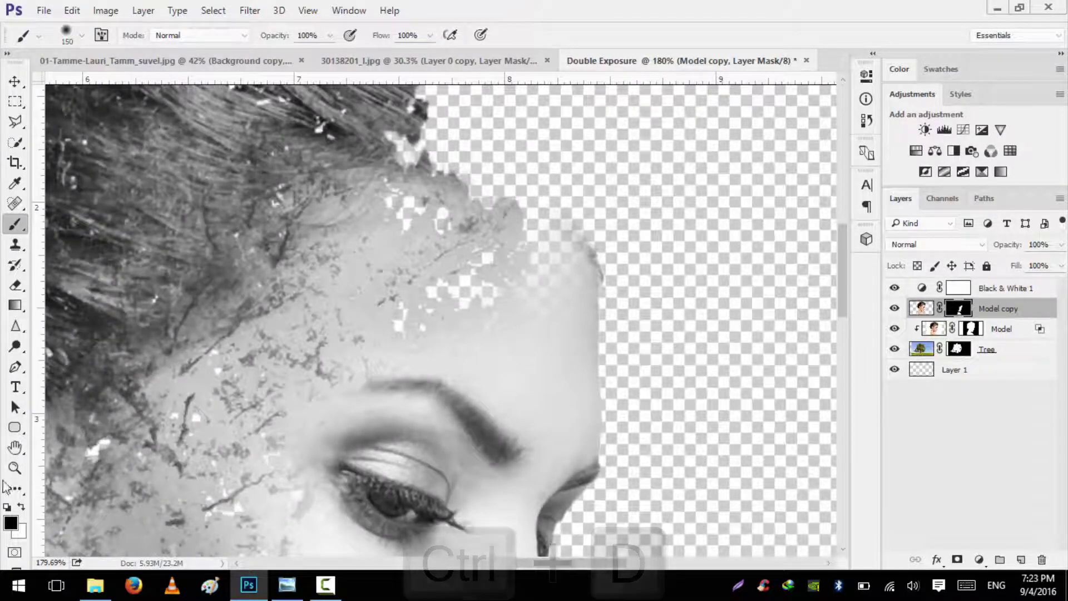
pyautogui.press('[')
pyautogui.press('[')
pyautogui.press('[')
pyautogui.press('[')
pyautogui.press('[')
pyautogui.press('[')
pyautogui.moveTo(551, 308)
pyautogui.mouseDown()
pyautogui.moveTo(536, 255)
pyautogui.moveTo(530, 290)
pyautogui.mouseUp()
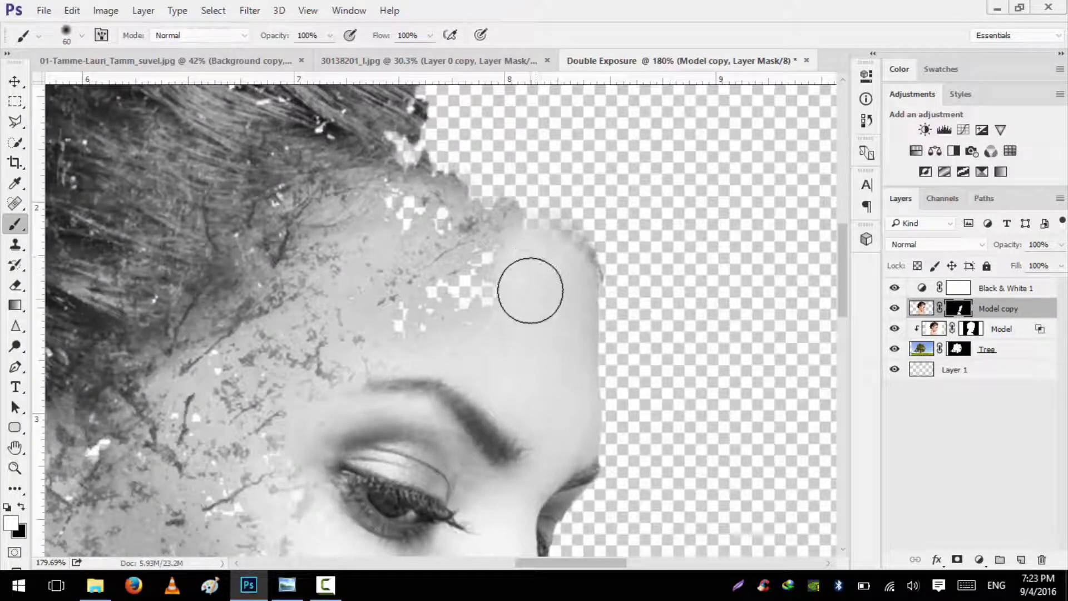
# Step: Paint white on the Model copy mask along the forehead's upper edge with a hard 35 px brush, softening the brush near the hairline
pyautogui.rightClick(530, 290)
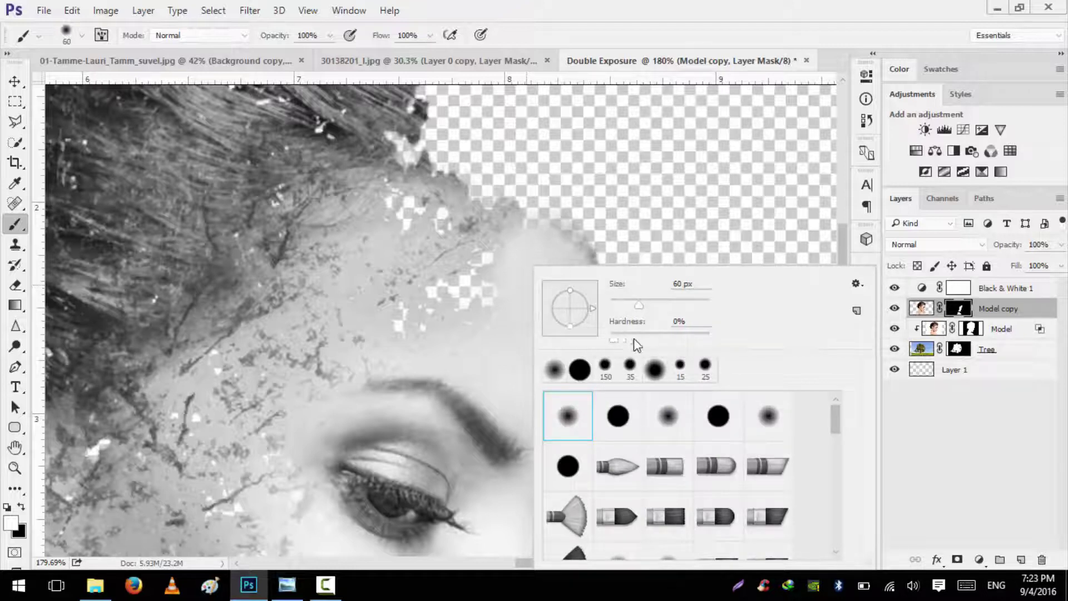
pyautogui.click(631, 367)
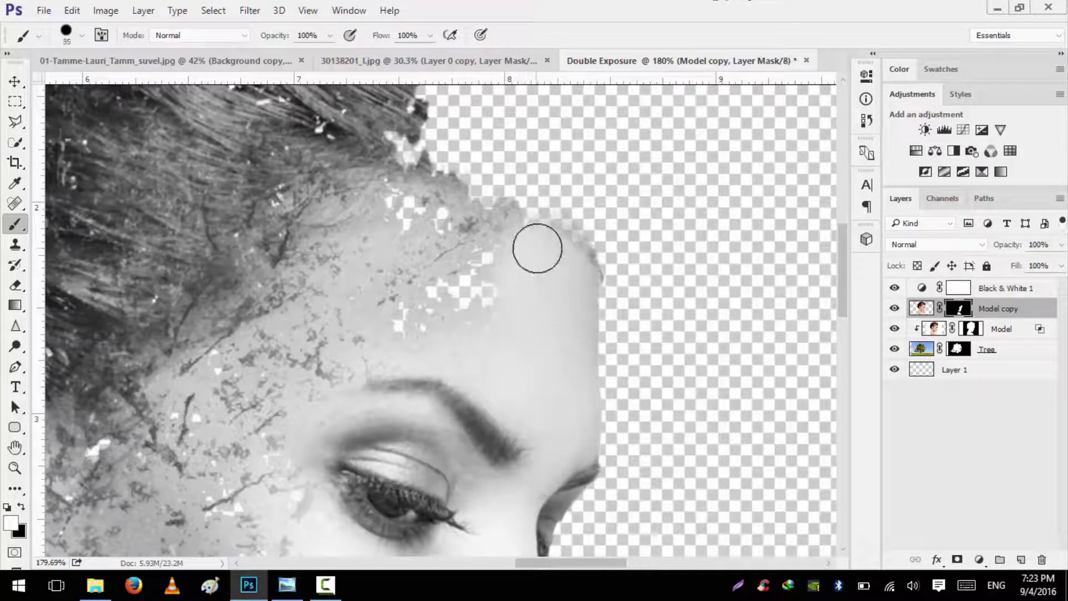
pyautogui.moveTo(539, 253)
pyautogui.mouseDown()
pyautogui.moveTo(524, 239)
pyautogui.moveTo(555, 257)
pyautogui.mouseUp()
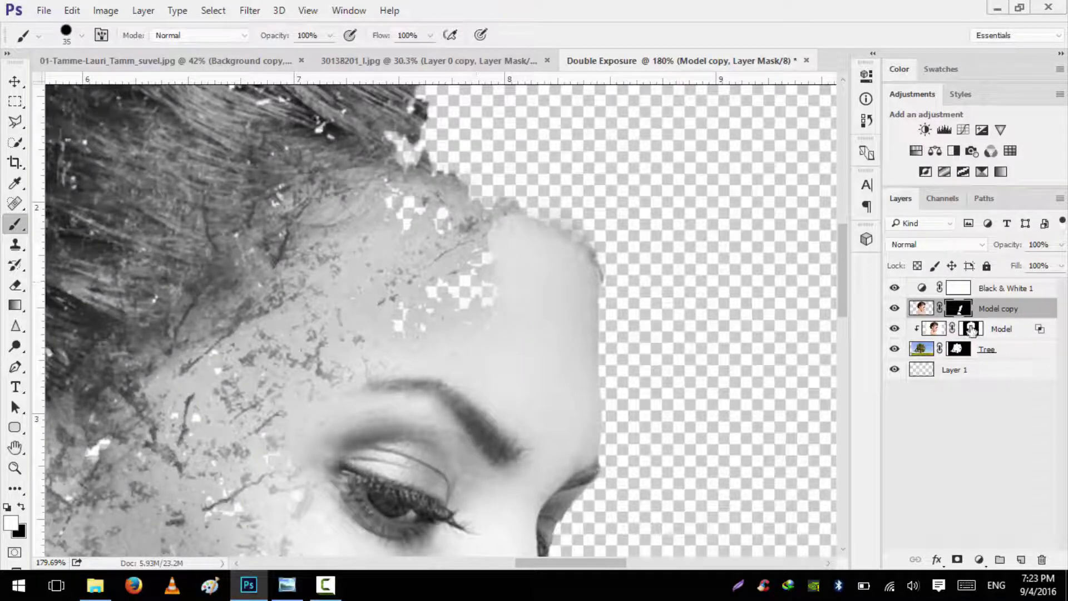
pyautogui.rightClick(342, 226)
pyautogui.moveTo(455, 285); pyautogui.dragTo(386, 185)
pyautogui.click(481, 235)
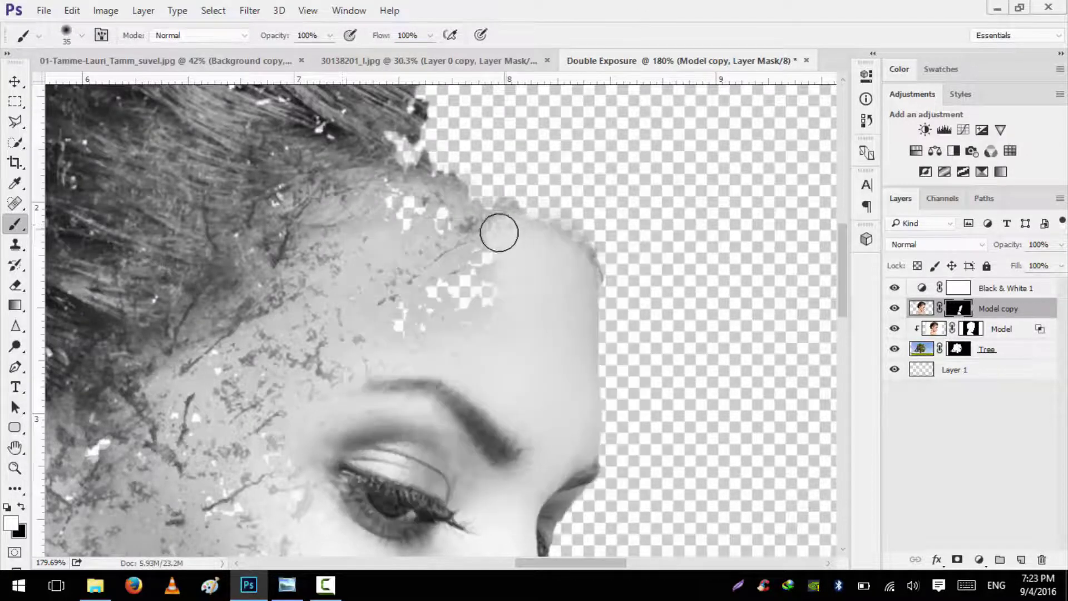
pyautogui.scroll(-2, 532, 301)
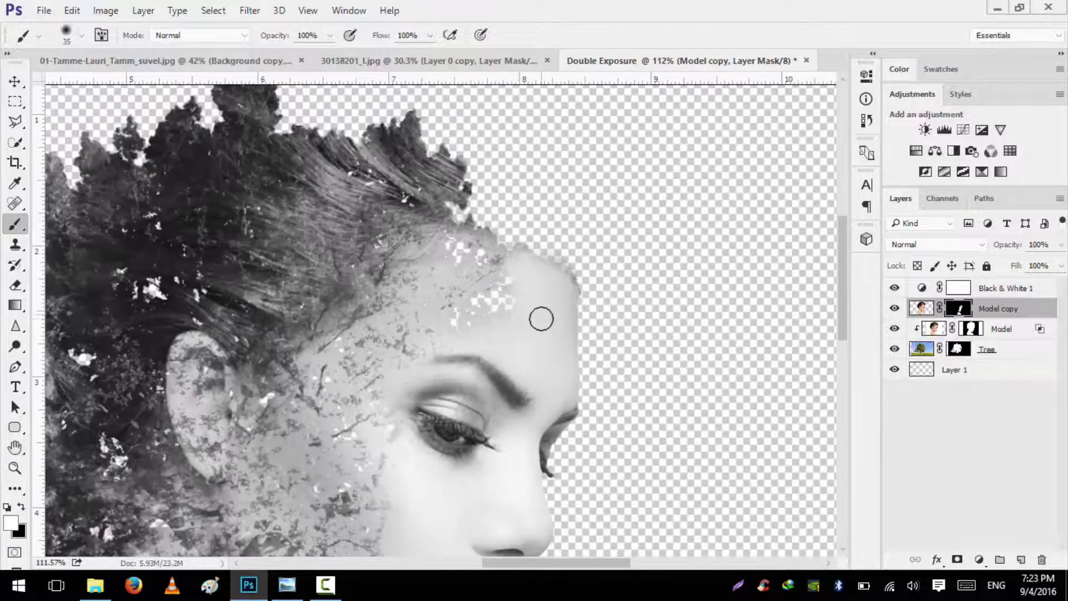
pyautogui.scroll(-4, 541, 320)
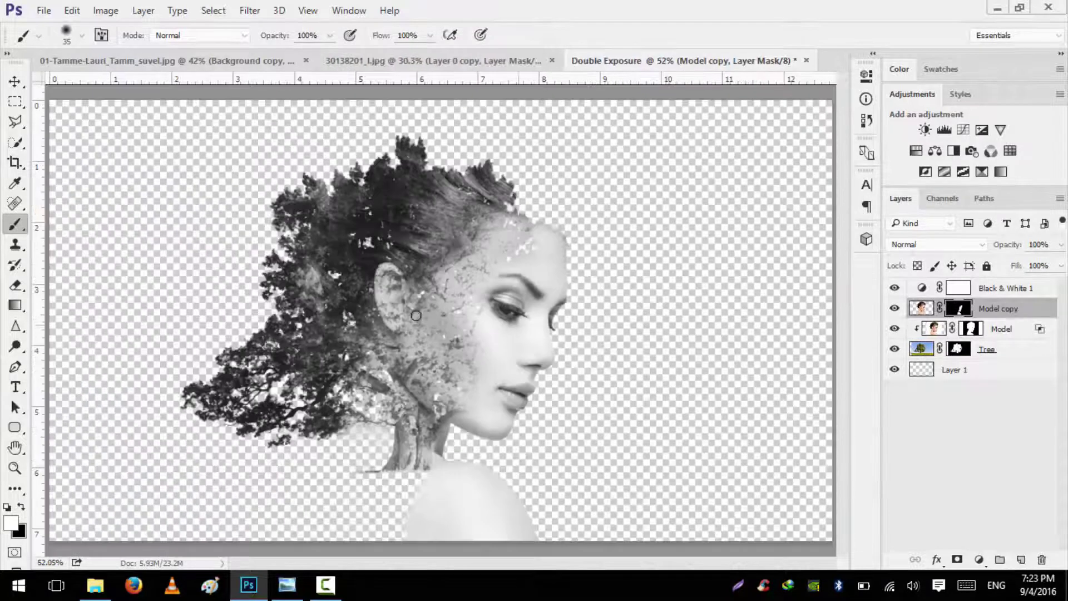
# Step: Hide the Black & White 1 adjustment and inspect the tree, face and shoulder blend in colour
pyautogui.click(14, 81)
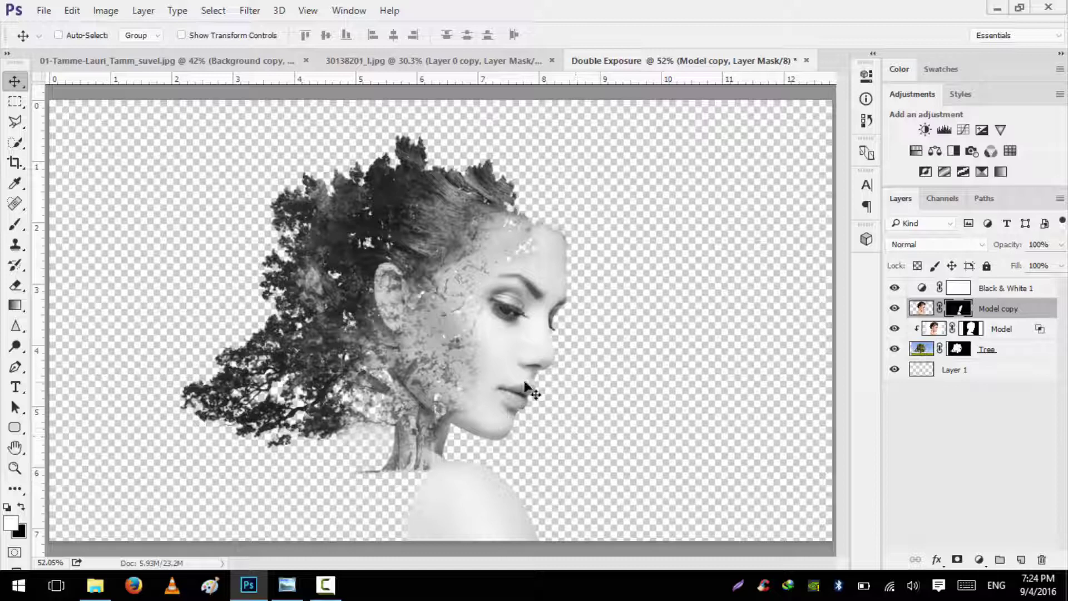
pyautogui.scroll(-1, 526, 384)
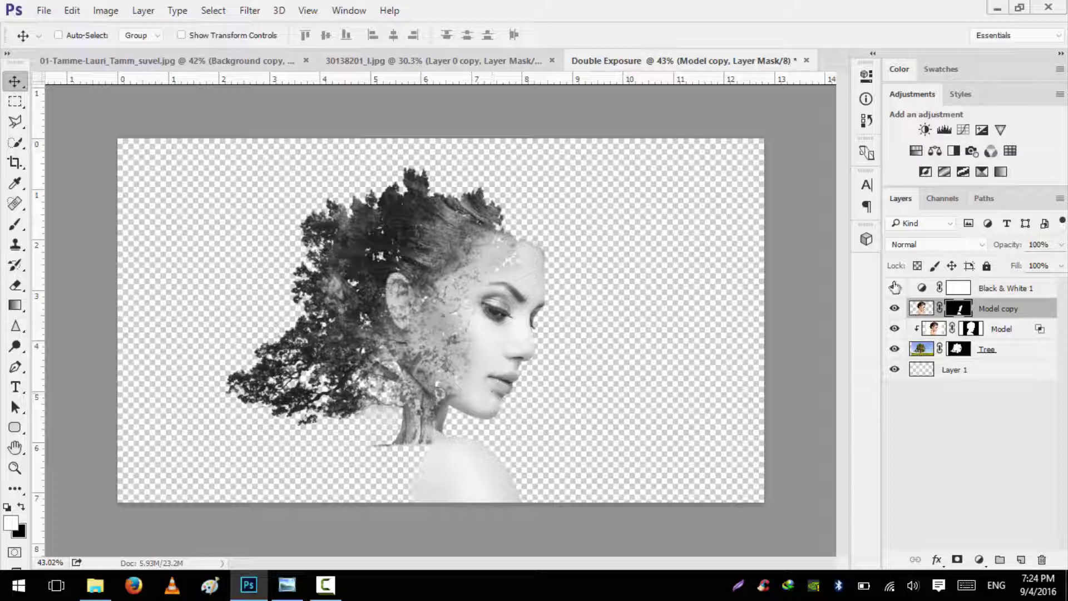
pyautogui.click(959, 288)
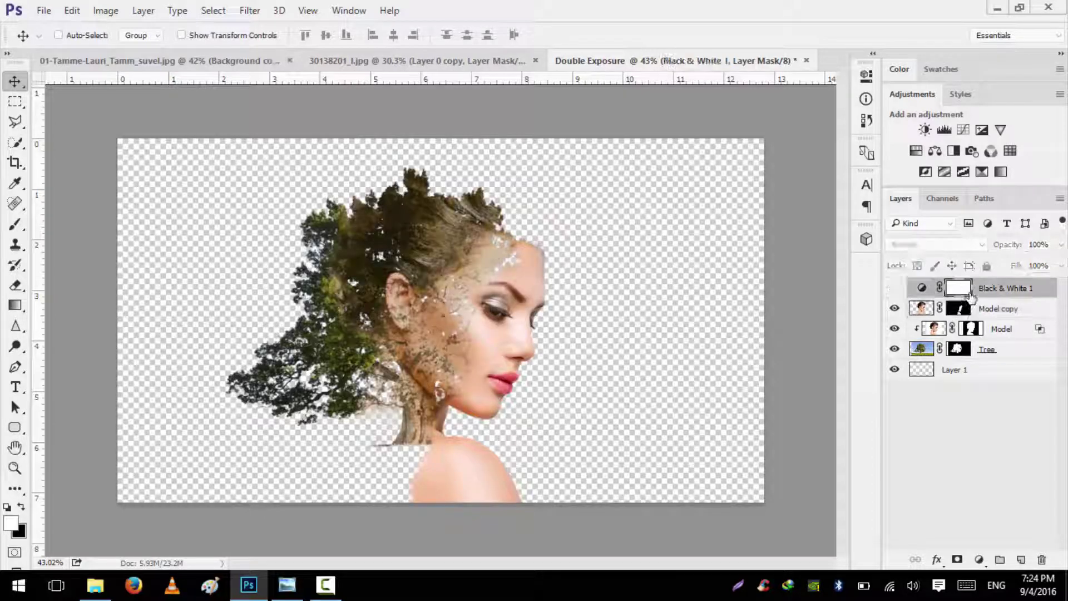
pyautogui.scroll(5, 484, 406)
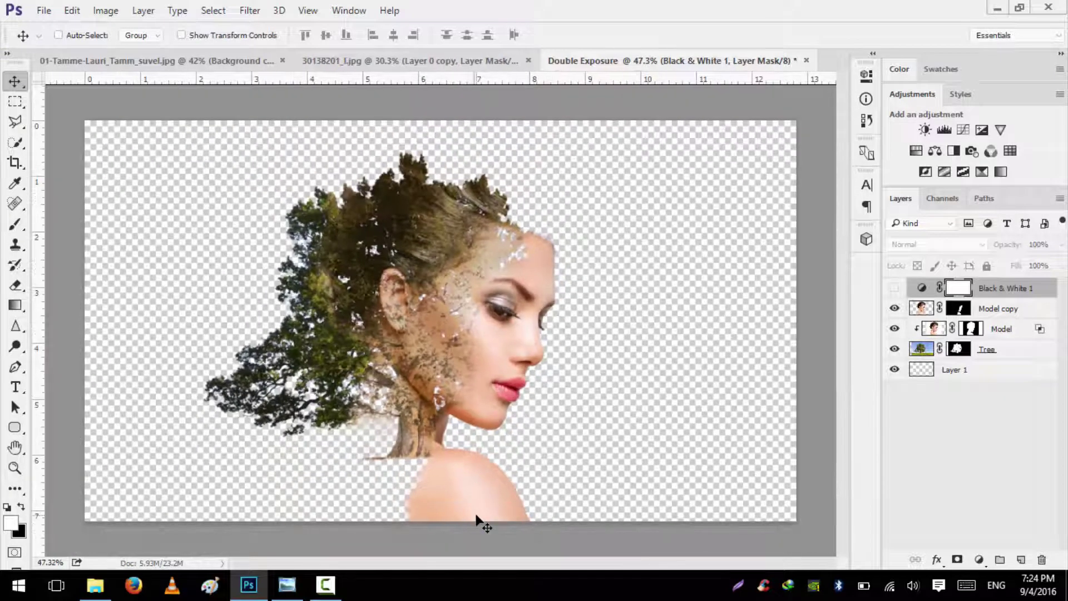
pyautogui.press('b')
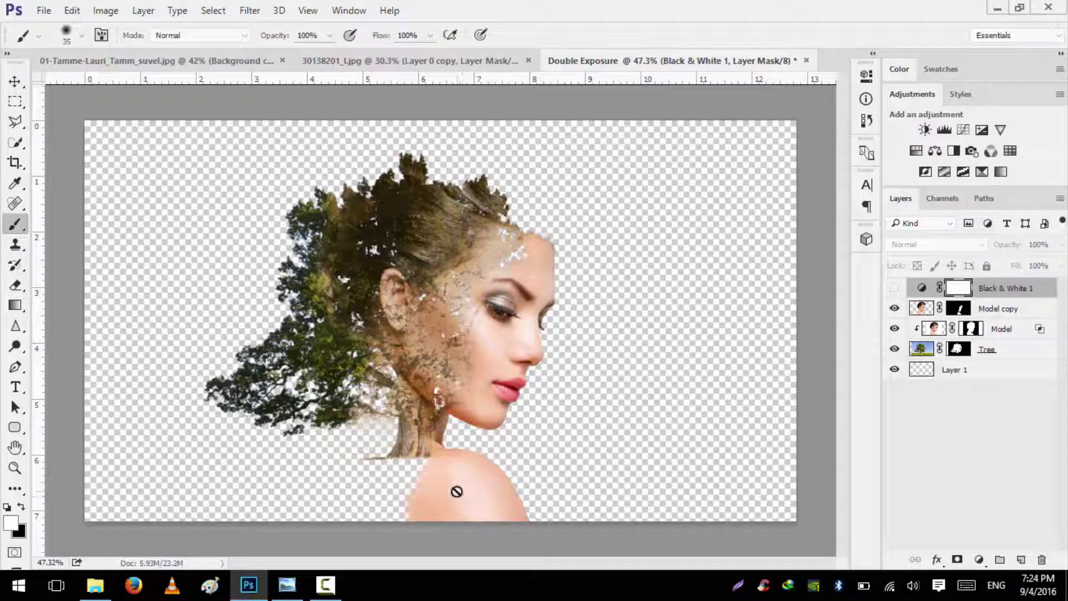
pyautogui.scroll(5, 278, 336)
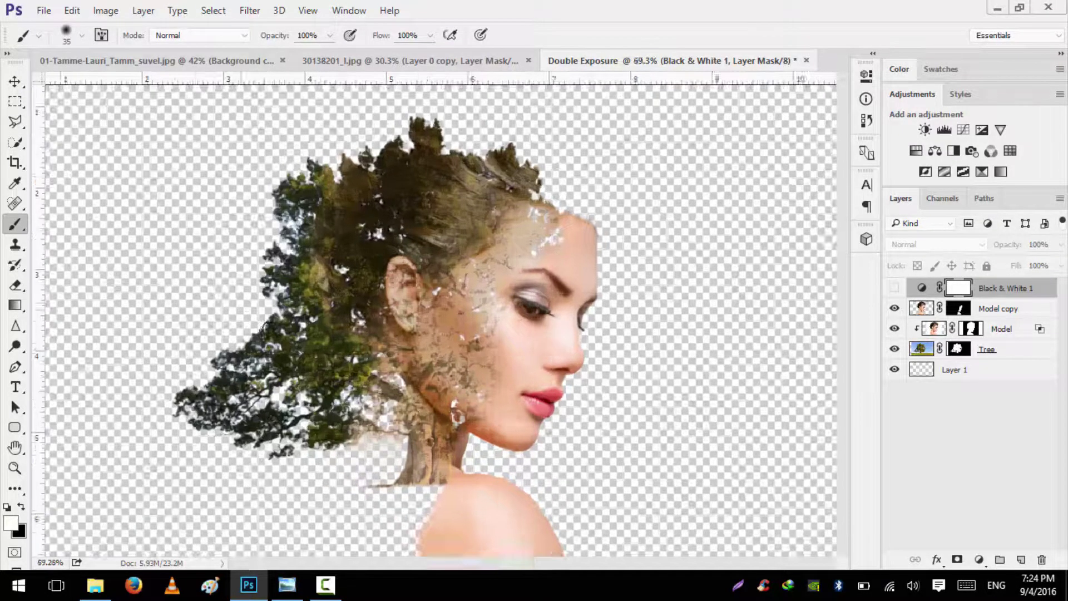
pyautogui.scroll(-3, 290, 314)
pyautogui.scroll(4, 295, 315)
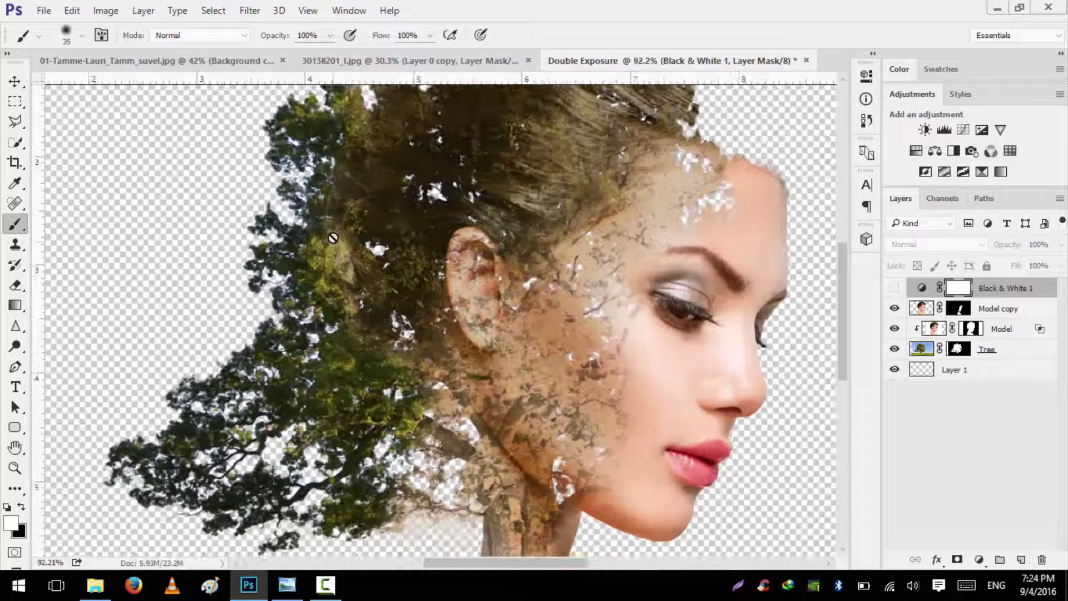
pyautogui.scroll(-4, 365, 292)
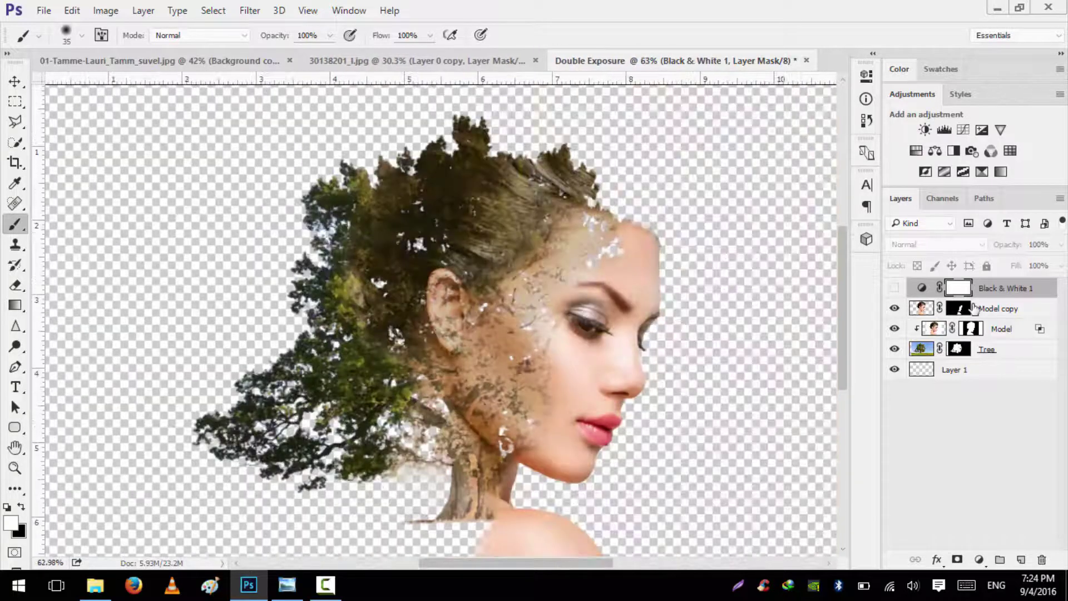
# Step: Target the Model layer's mask and enlarge the soft brush to 150 px
pyautogui.click(961, 307)
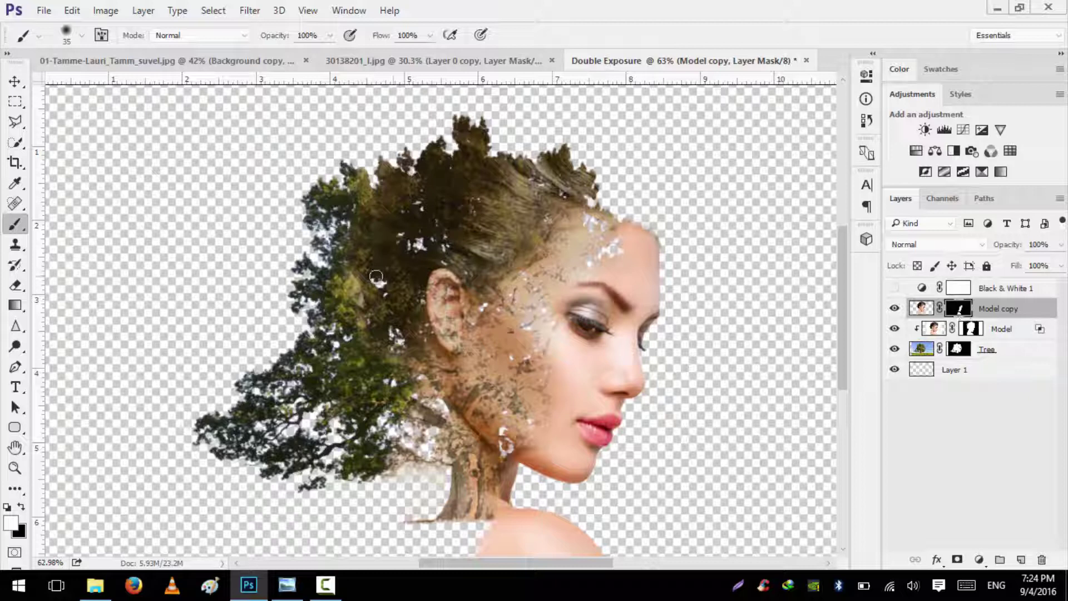
pyautogui.press(']')
pyautogui.press(']')
pyautogui.press(']')
pyautogui.press(']')
pyautogui.press(']')
pyautogui.click(972, 328)
pyautogui.press(']')
pyautogui.press(']')
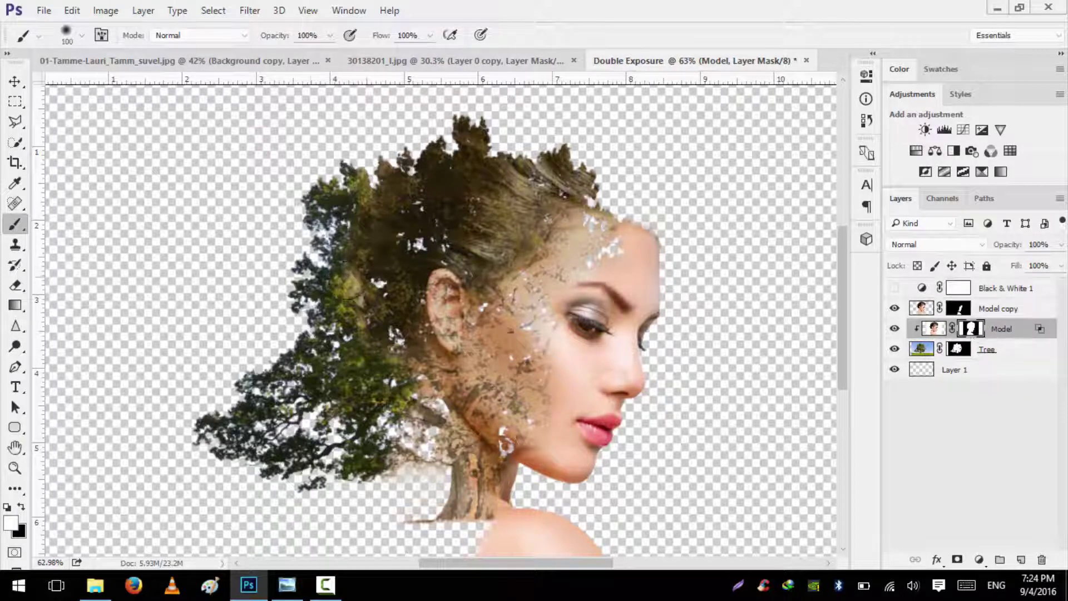
pyautogui.press(']')
pyautogui.press(']')
pyautogui.moveTo(347, 266)
pyautogui.mouseDown()
pyautogui.moveTo(328, 286)
pyautogui.moveTo(333, 311)
pyautogui.mouseUp()
pyautogui.hotkey('ctrl', 'alt', 'z')
pyautogui.hotkey('ctrl', 'alt', 'z')
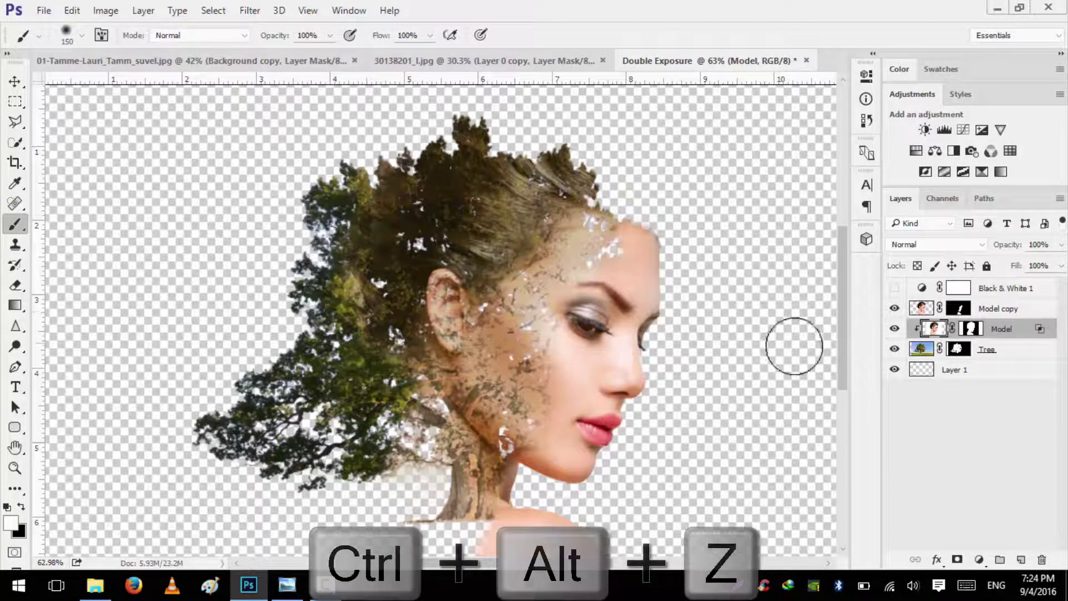
# Step: Paint black on the Model layer's mask over the rear foliage behind the head
pyautogui.click(981, 329)
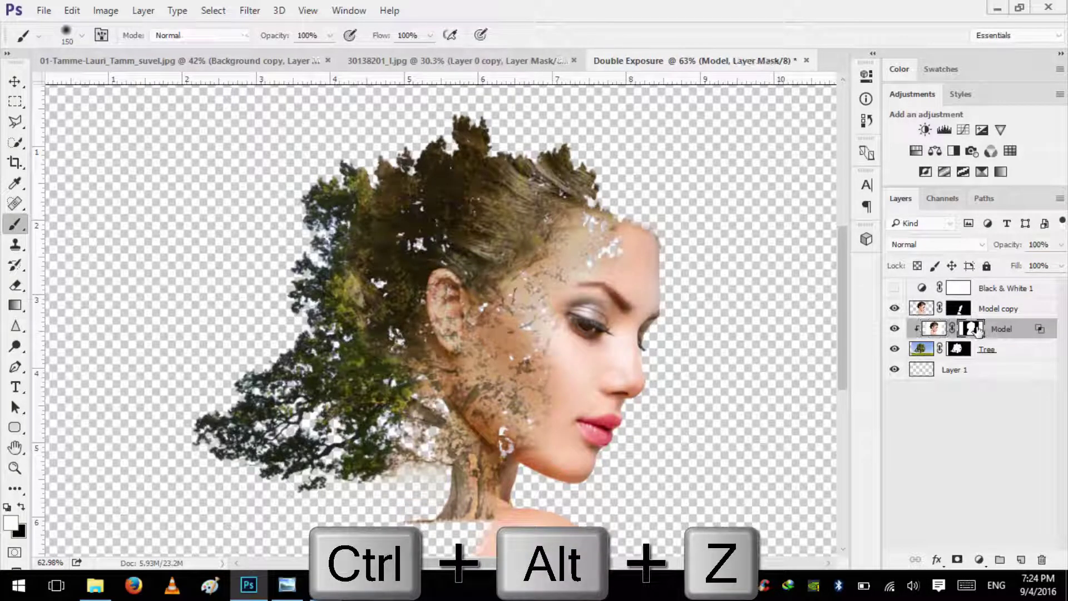
pyautogui.click(22, 507)
pyautogui.moveTo(345, 239)
pyautogui.mouseDown()
pyautogui.moveTo(329, 294)
pyautogui.moveTo(340, 313)
pyautogui.moveTo(296, 329)
pyautogui.mouseUp()
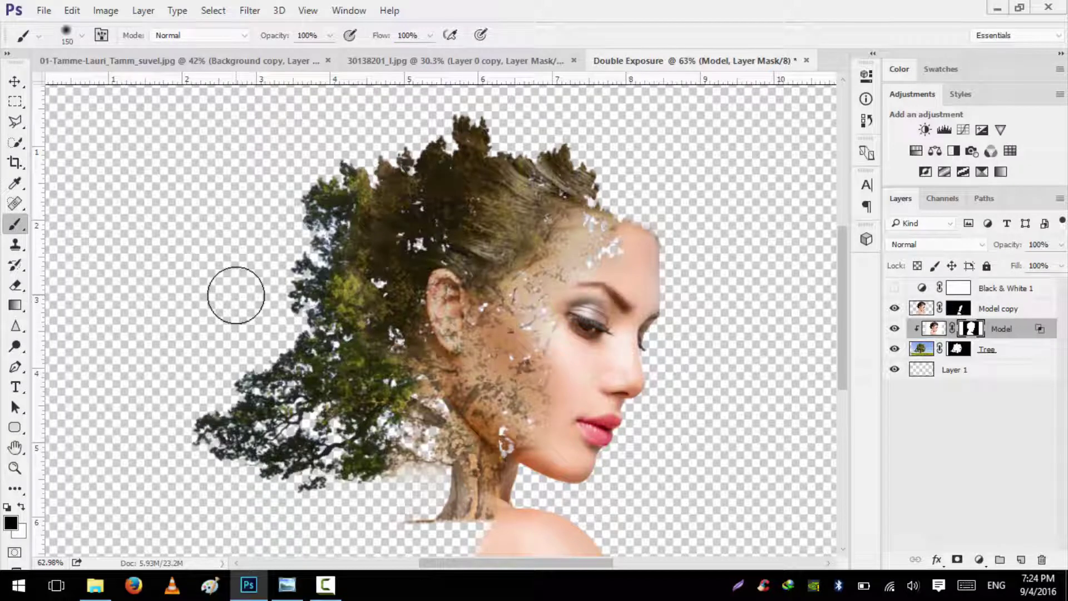
pyautogui.click(15, 82)
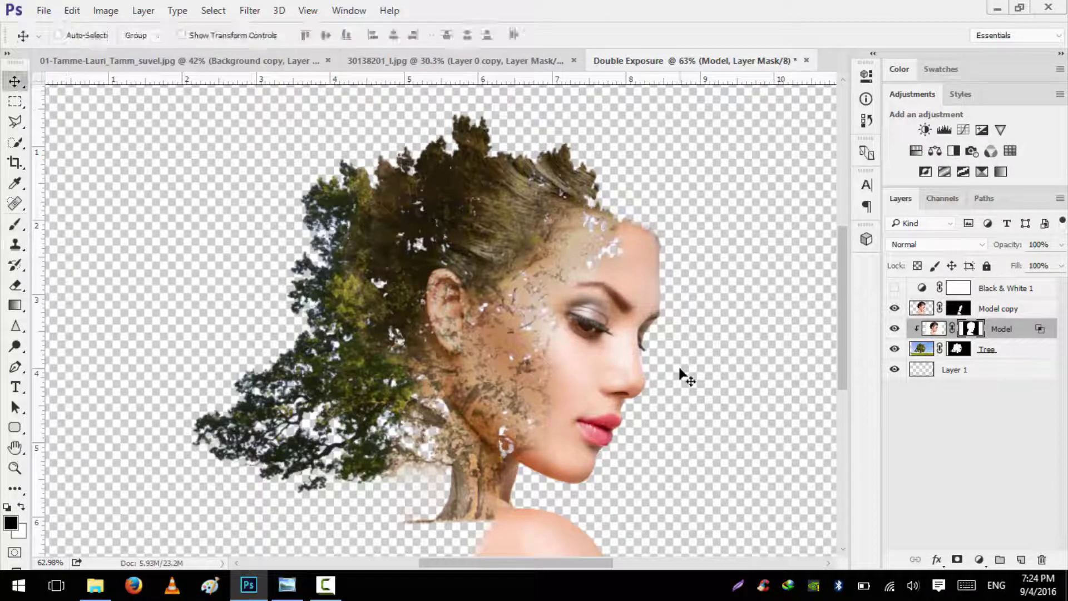
pyautogui.scroll(-2, 674, 365)
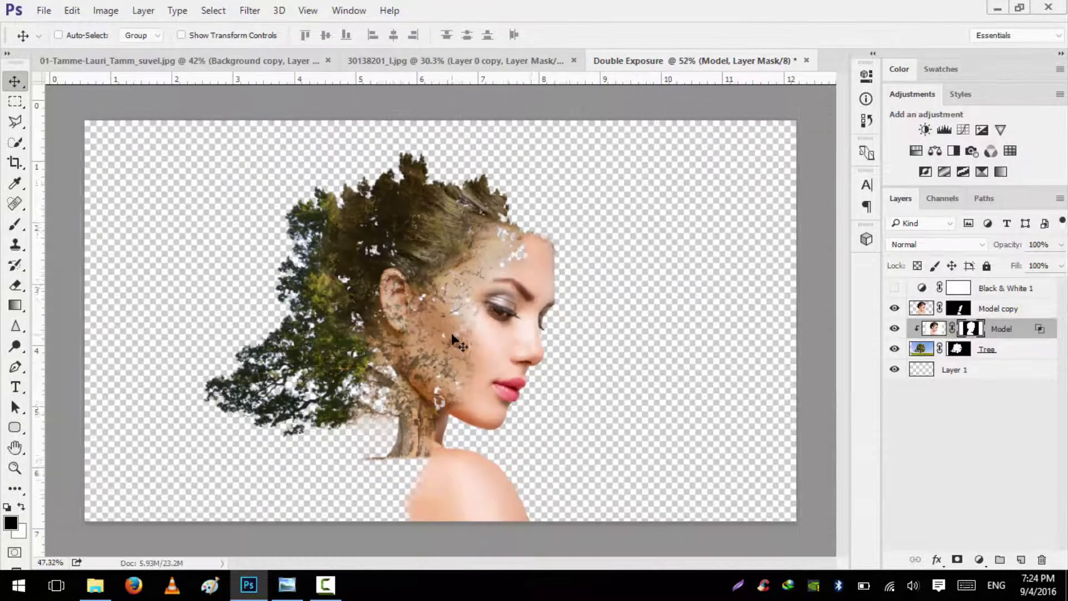
pyautogui.click(958, 310)
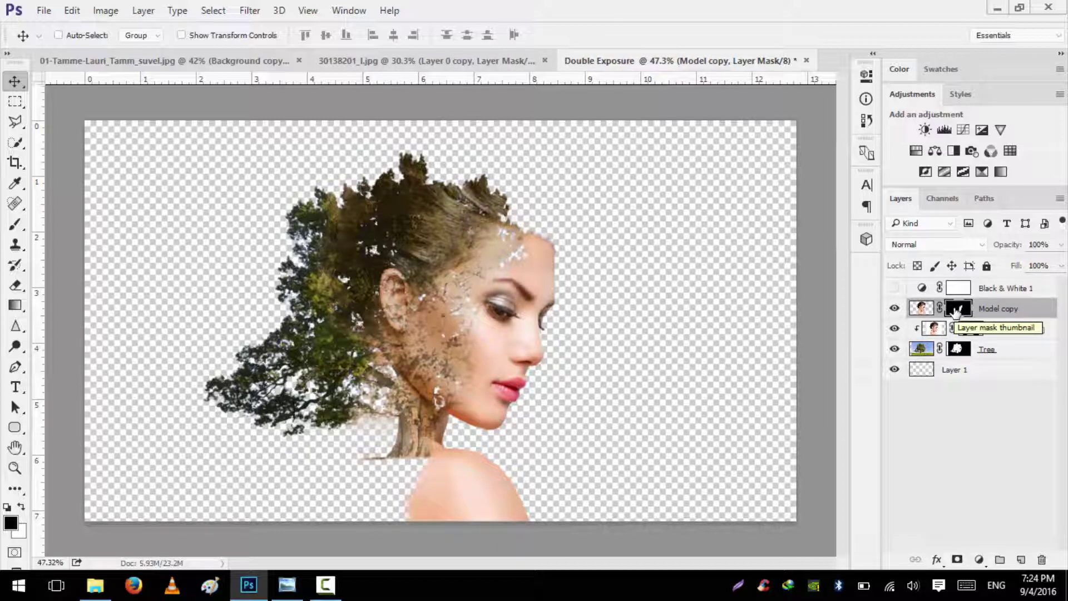
pyautogui.press('b')
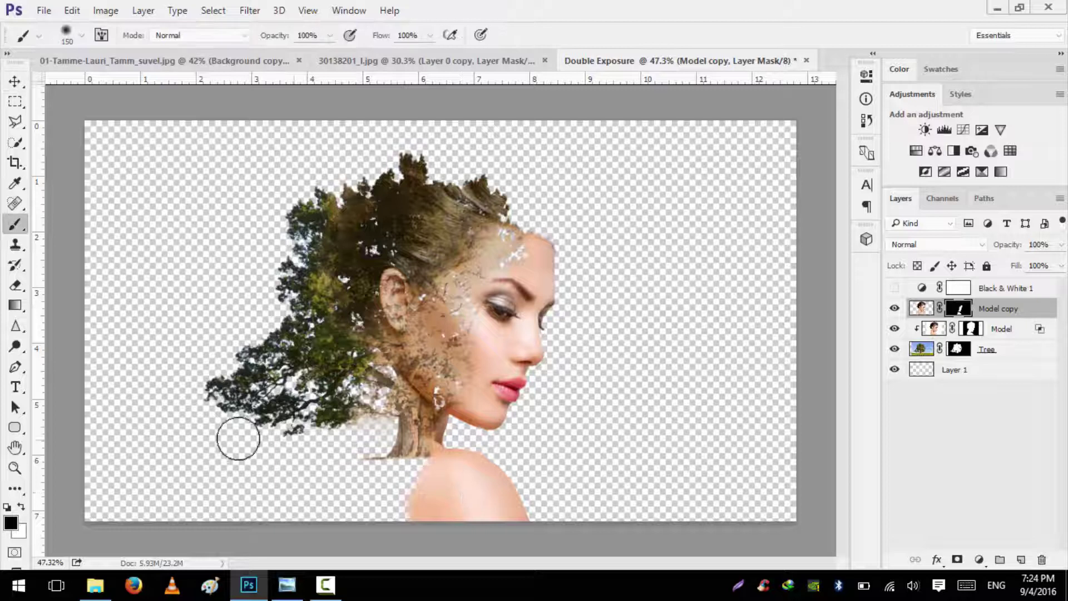
pyautogui.press(']')
pyautogui.press(']')
pyautogui.moveTo(546, 538)
pyautogui.mouseDown()
pyautogui.moveTo(459, 552)
pyautogui.moveTo(382, 544)
pyautogui.mouseUp()
pyautogui.rightClick(383, 307)
pyautogui.press(']')
pyautogui.press(']')
pyautogui.press('Return')
pyautogui.hotkey('ctrl', 'alt', 'z')
pyautogui.hotkey('ctrl', 'alt', 'z')
pyautogui.hotkey('ctrl', 'alt', 'z')
# Step: Paint black on the Model copy mask with a hard 150 px brush to trim the lower shoulder into a short rounded shape
pyautogui.rightClick(559, 203)
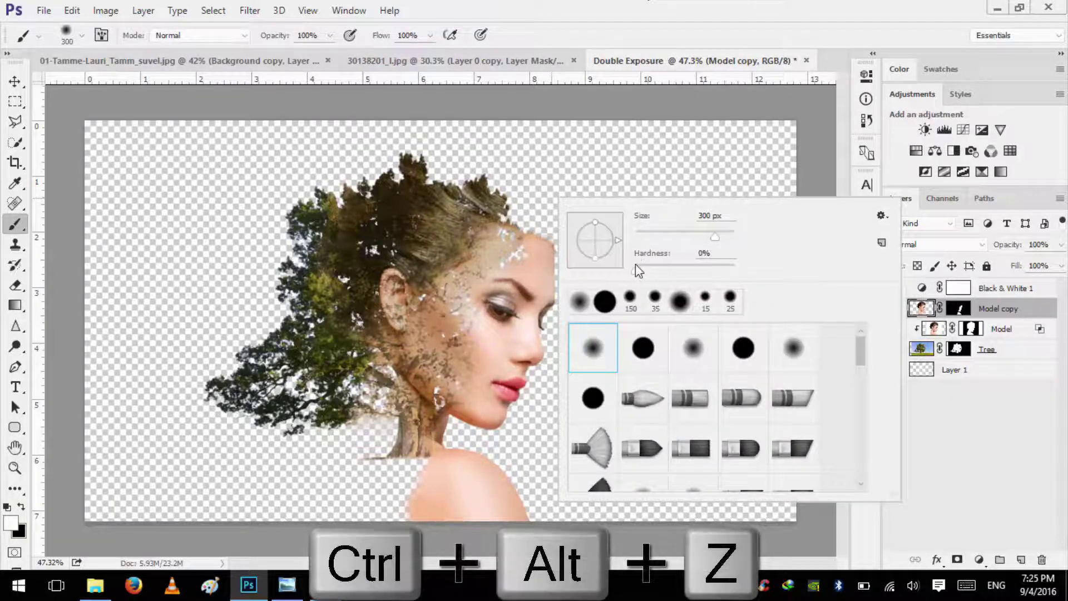
pyautogui.press('Escape')
pyautogui.click(958, 309)
pyautogui.press('x')
pyautogui.press('[')
pyautogui.press('[')
pyautogui.press('[')
pyautogui.press('[')
pyautogui.press('[')
pyautogui.press('[')
pyautogui.press(']')
pyautogui.press(']')
pyautogui.moveTo(401, 496); pyautogui.dragTo(533, 543)
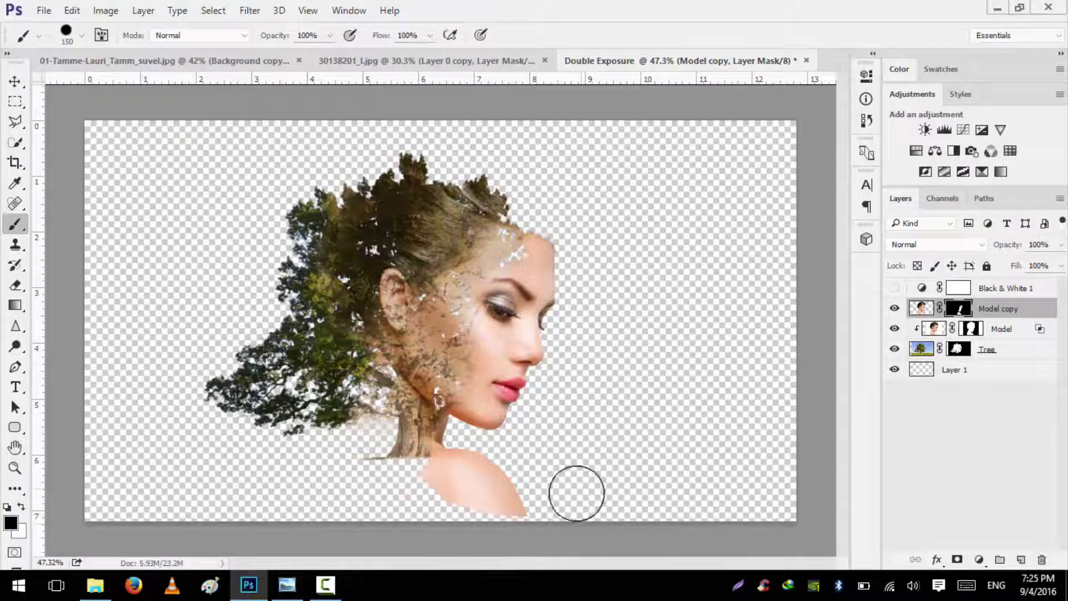
pyautogui.moveTo(589, 479); pyautogui.dragTo(479, 510)
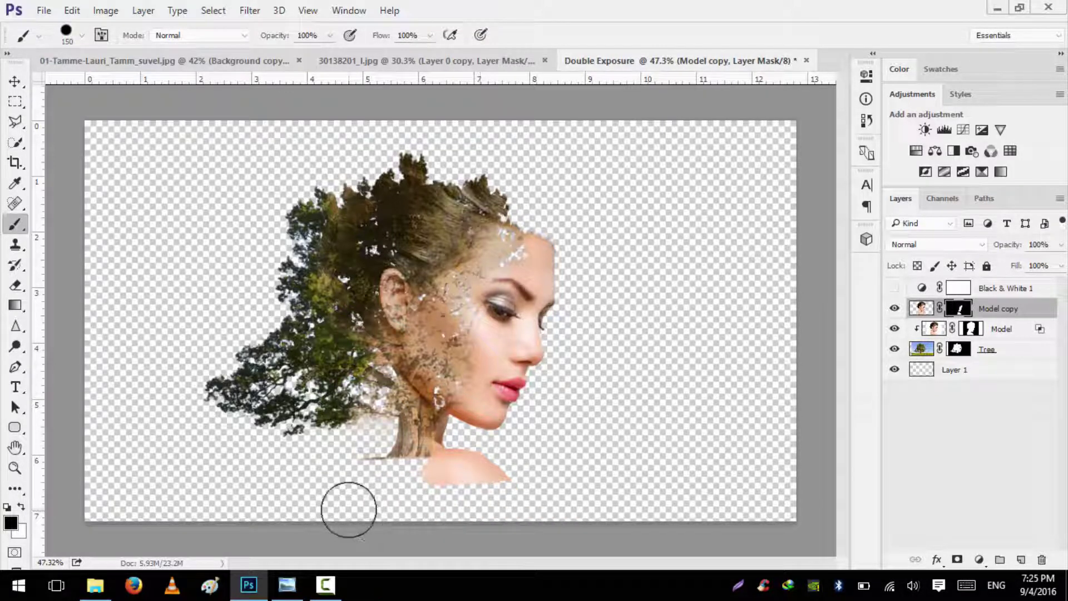
pyautogui.moveTo(548, 478); pyautogui.dragTo(407, 510)
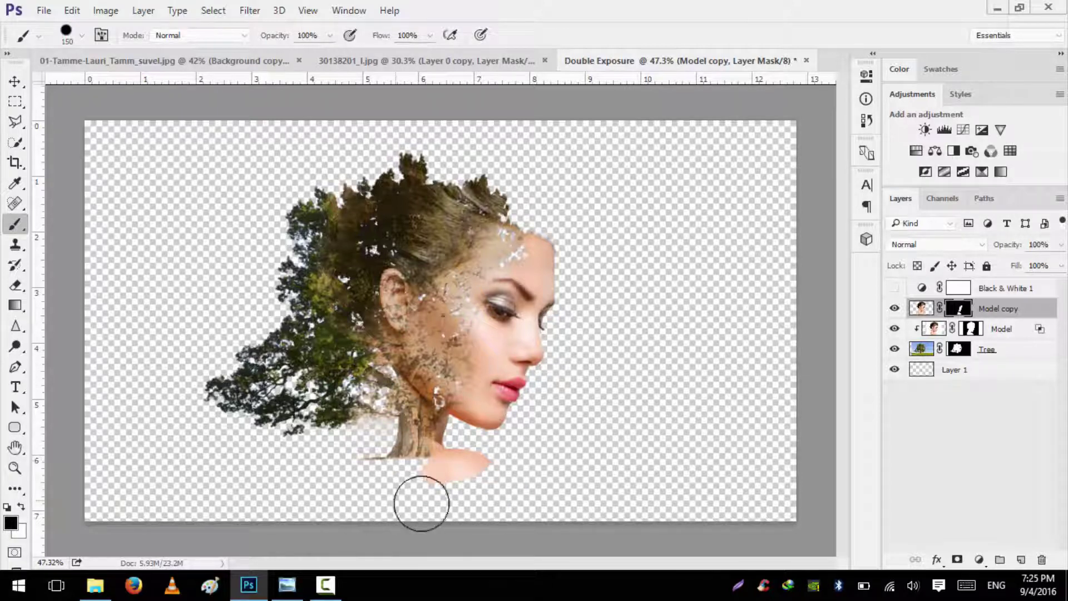
pyautogui.press('v')
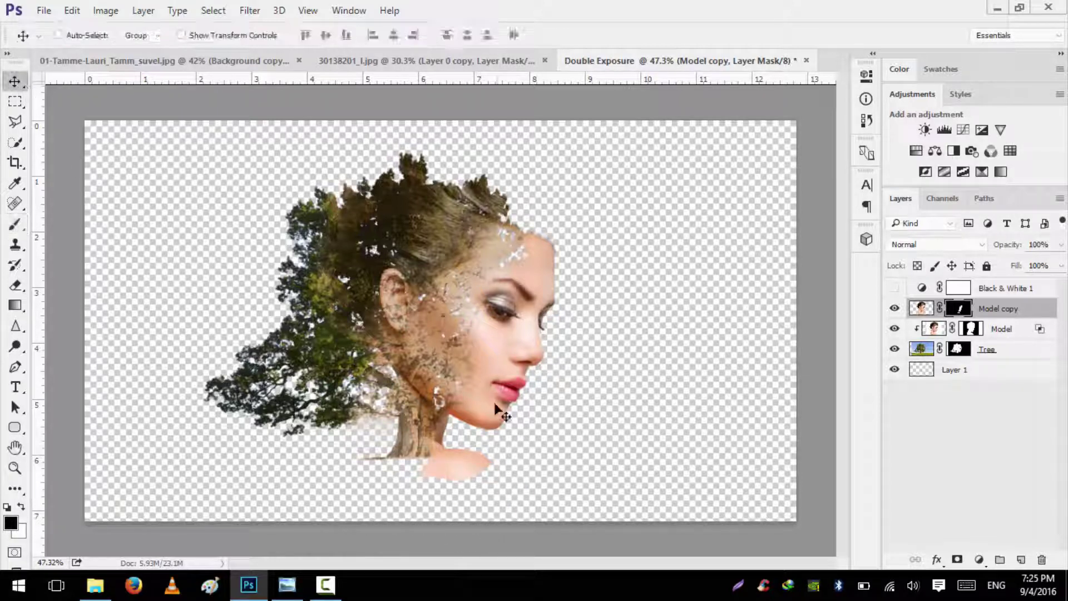
# Step: Group the Tree, Model, Model copy and Black & White 1 layers
pyautogui.scroll(3, 497, 410)
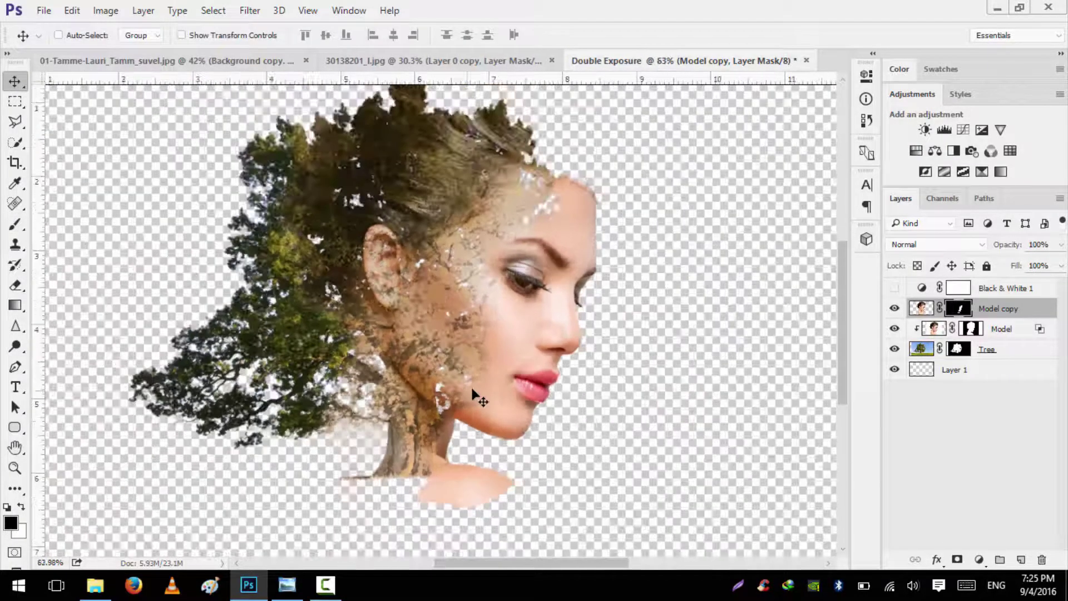
pyautogui.scroll(1, 594, 380)
pyautogui.click(1000, 356)
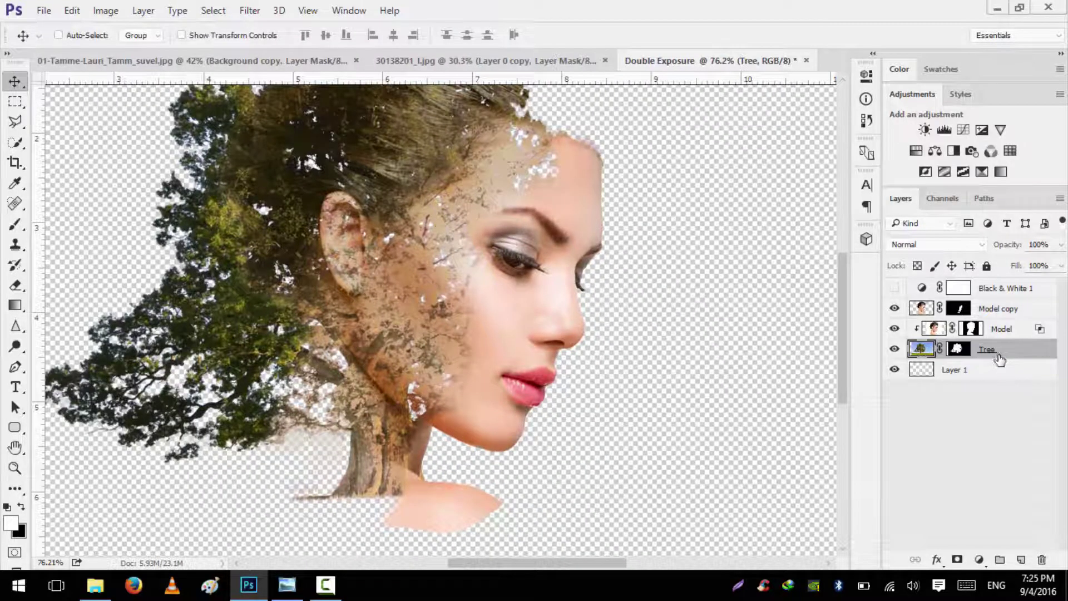
pyautogui.keyDown('shift'); pyautogui.click(1008, 294); pyautogui.keyUp('shift')
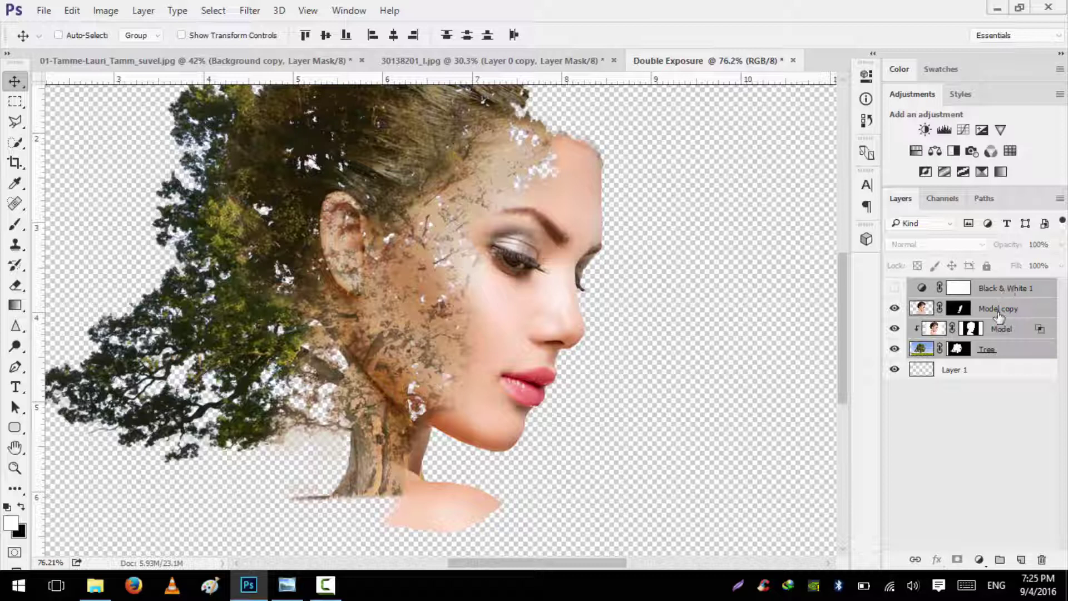
pyautogui.hotkey('ctrl', 'g')
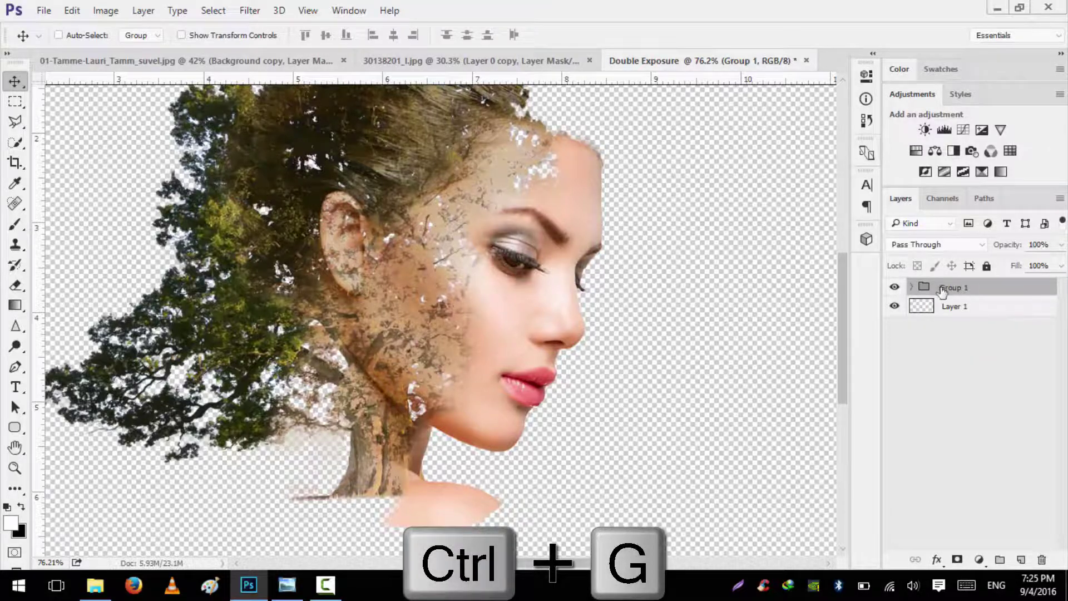
pyautogui.scroll(-3, 465, 310)
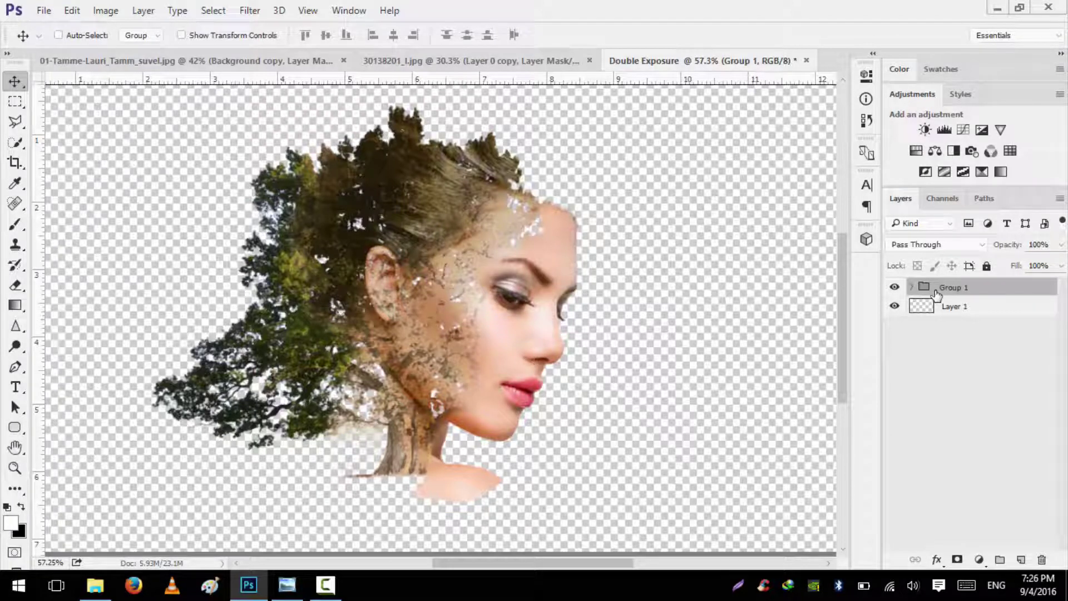
# Step: Duplicate Group 1, hide the original group, and merge the copy into a single layer
pyautogui.hotkey('ctrl', 'j')
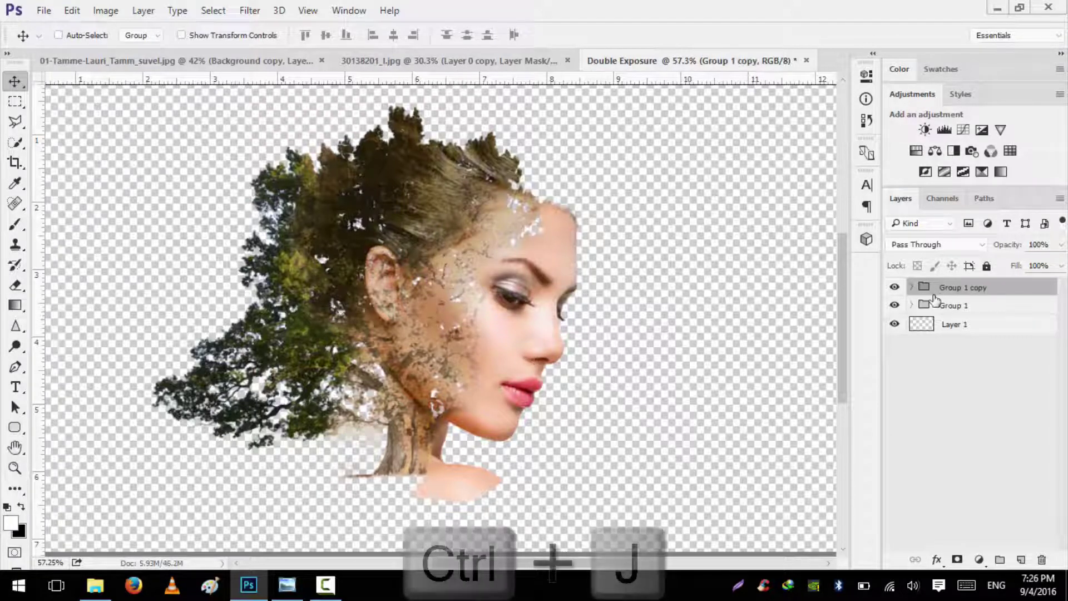
pyautogui.click(894, 306)
pyautogui.hotkey('ctrl', 'e')
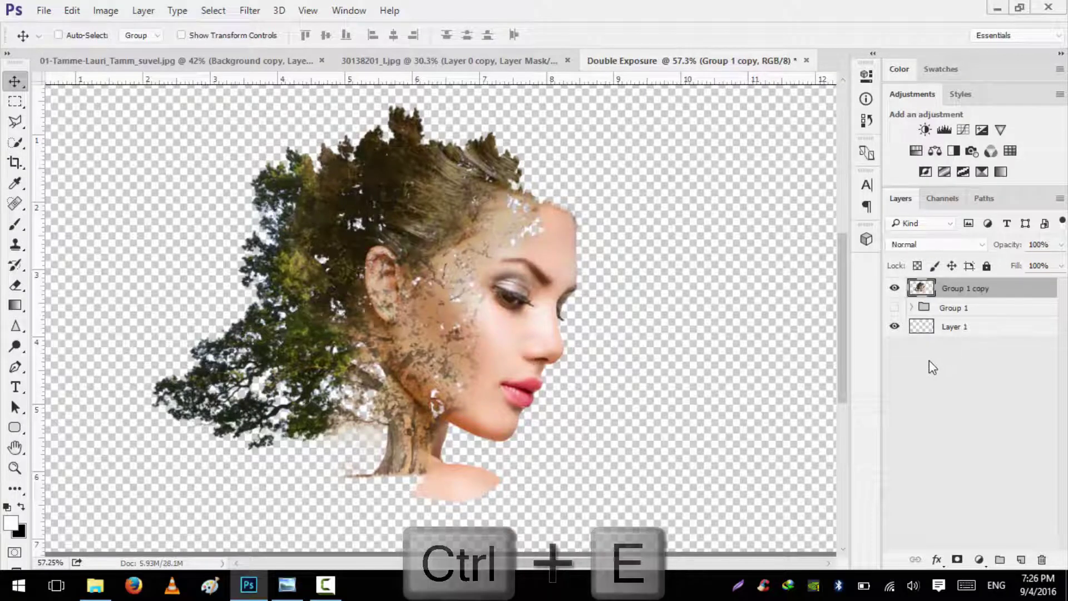
# Step: Fill Layer 1 with the light grey #bebebe as a solid background
pyautogui.scroll(-2, 507, 394)
pyautogui.click(957, 328)
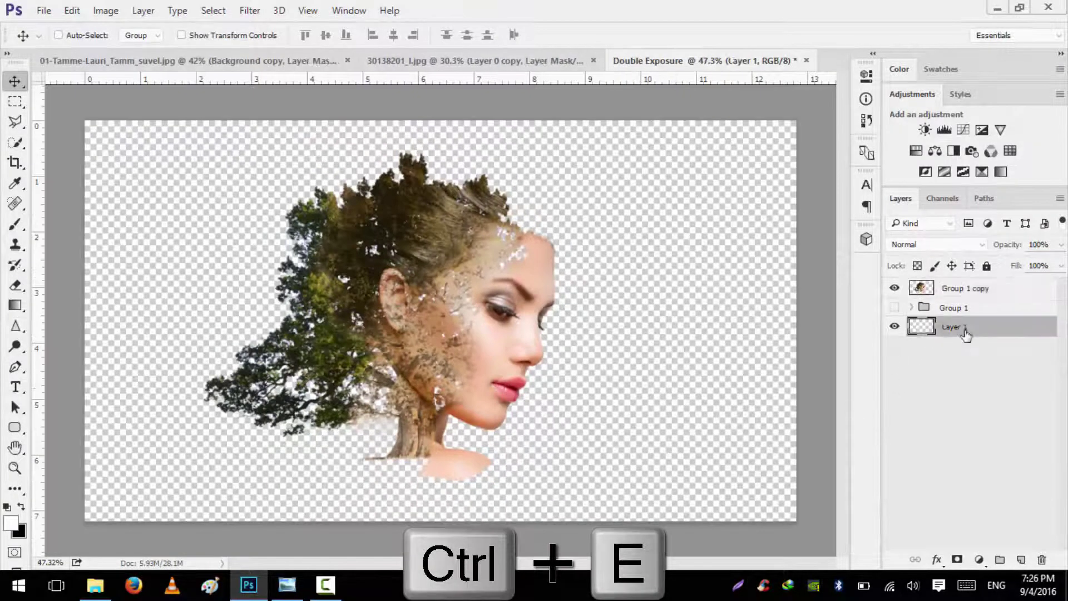
pyautogui.doubleClick(951, 327)
pyautogui.press('Return')
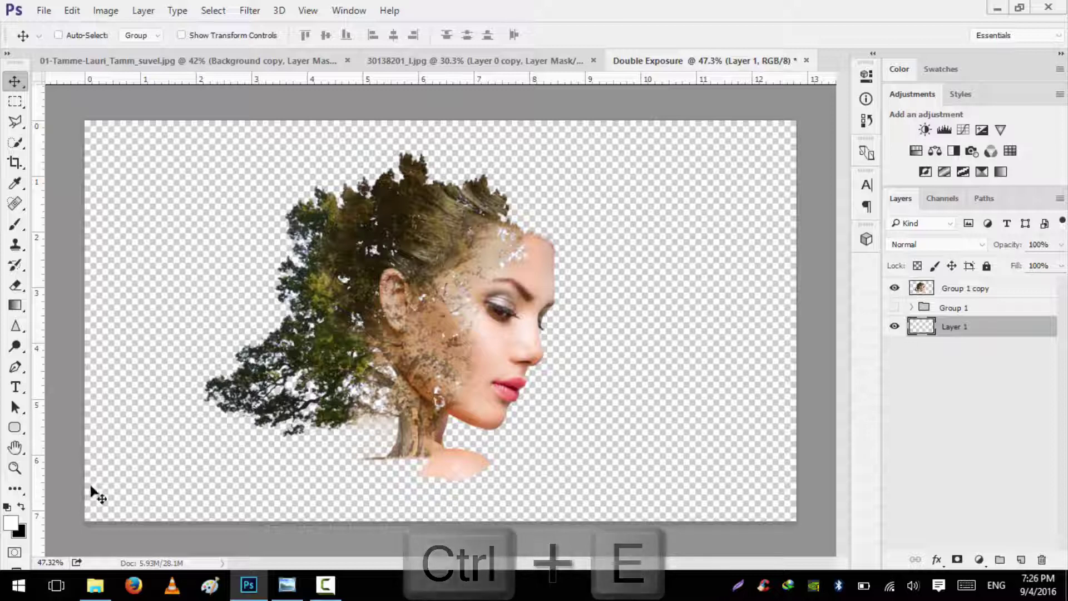
pyautogui.press('i')
pyautogui.click(10, 524)
pyautogui.click(574, 136)
pyautogui.click(575, 125)
pyautogui.click(572, 135)
pyautogui.click(571, 132)
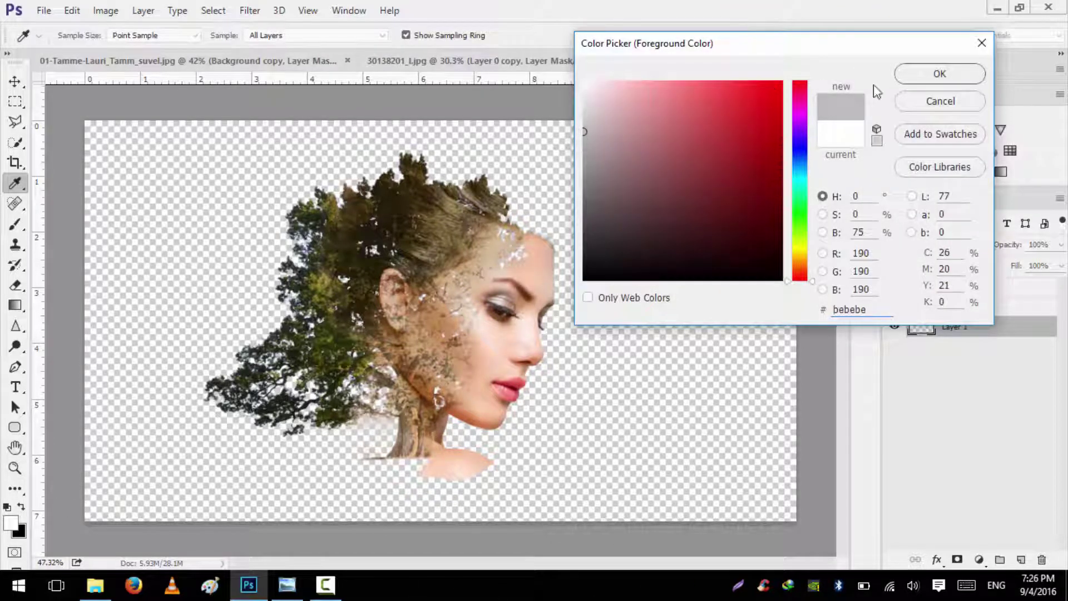
pyautogui.click(938, 75)
pyautogui.hotkey('alt', 'BackSpace')
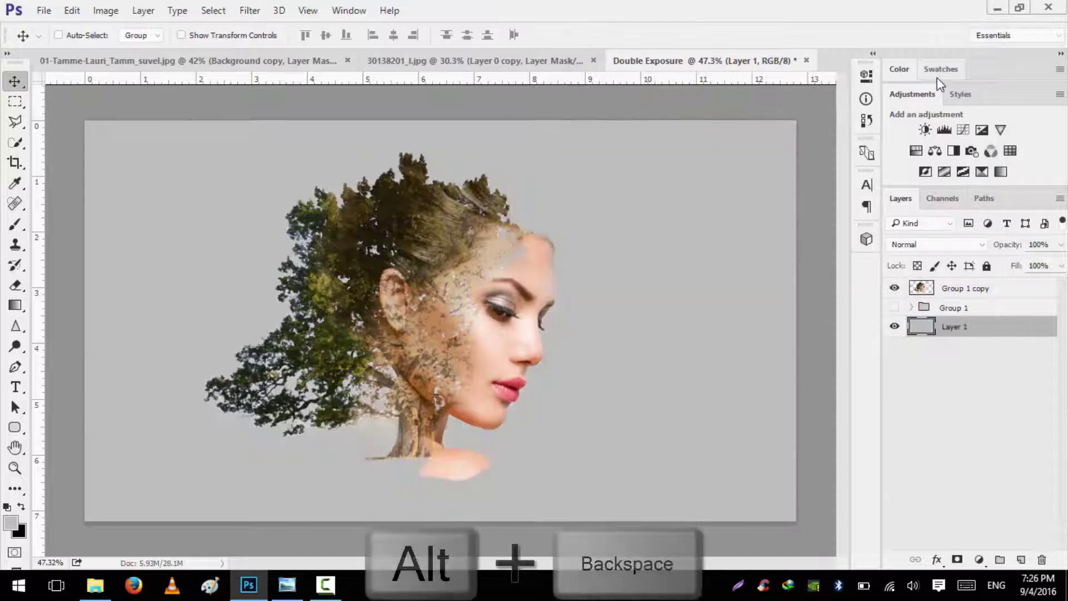
# Step: Try filling Layer 1 with the darker grey #adadad
pyautogui.click(11, 521)
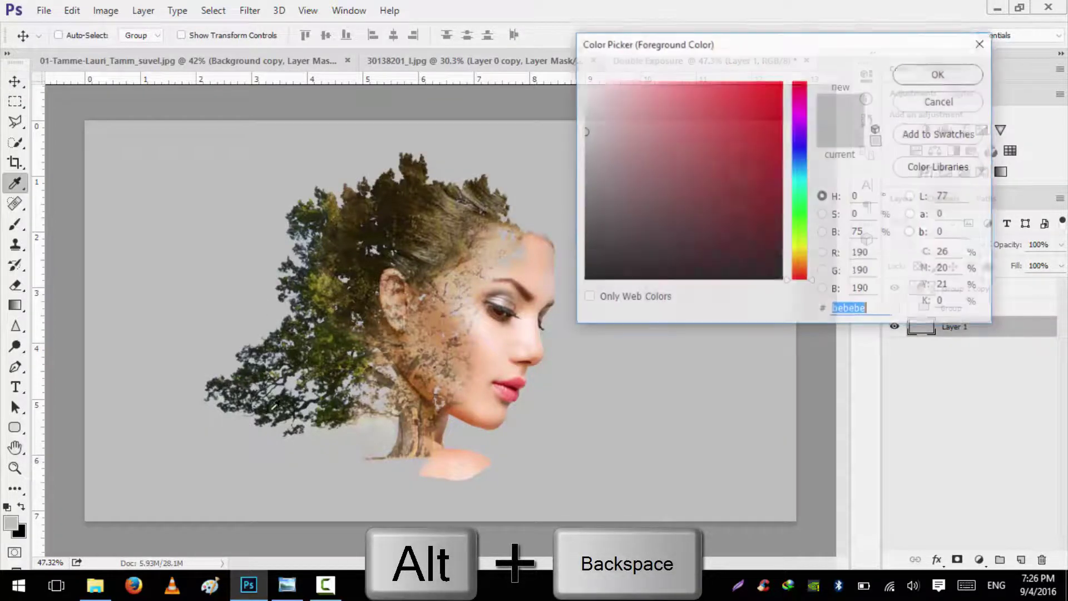
pyautogui.write('adadad')
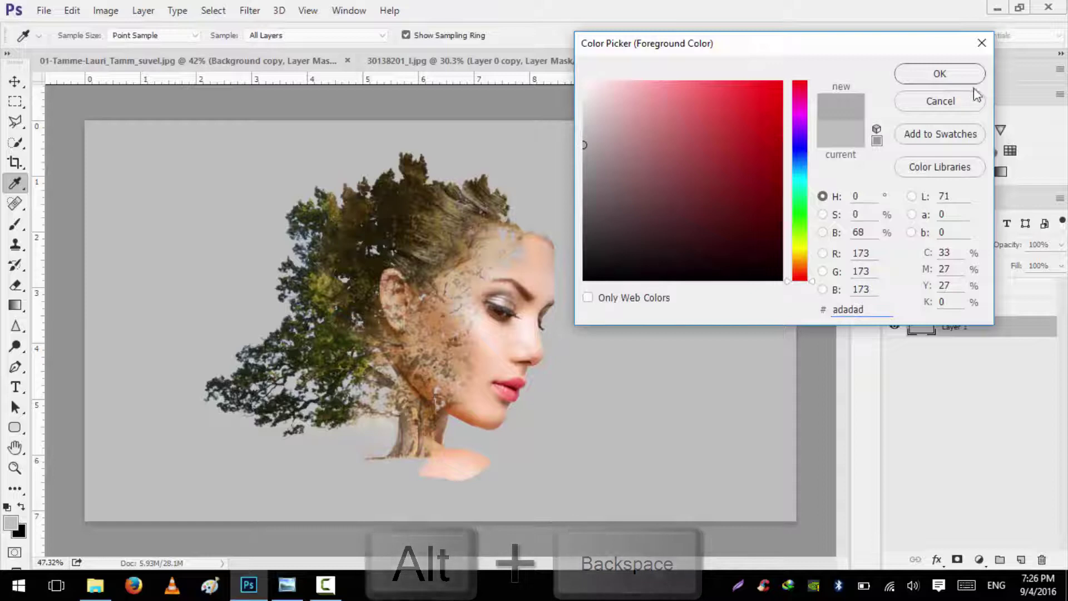
pyautogui.click(938, 73)
pyautogui.hotkey('alt', 'BackSpace')
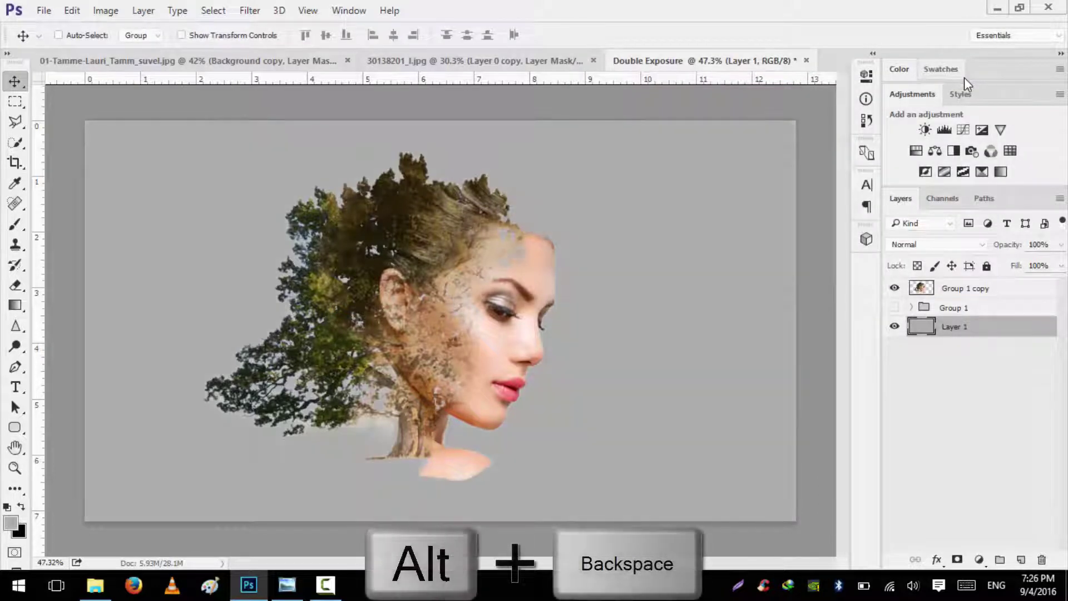
pyautogui.hotkey('ctrl', 'alt', 'z')
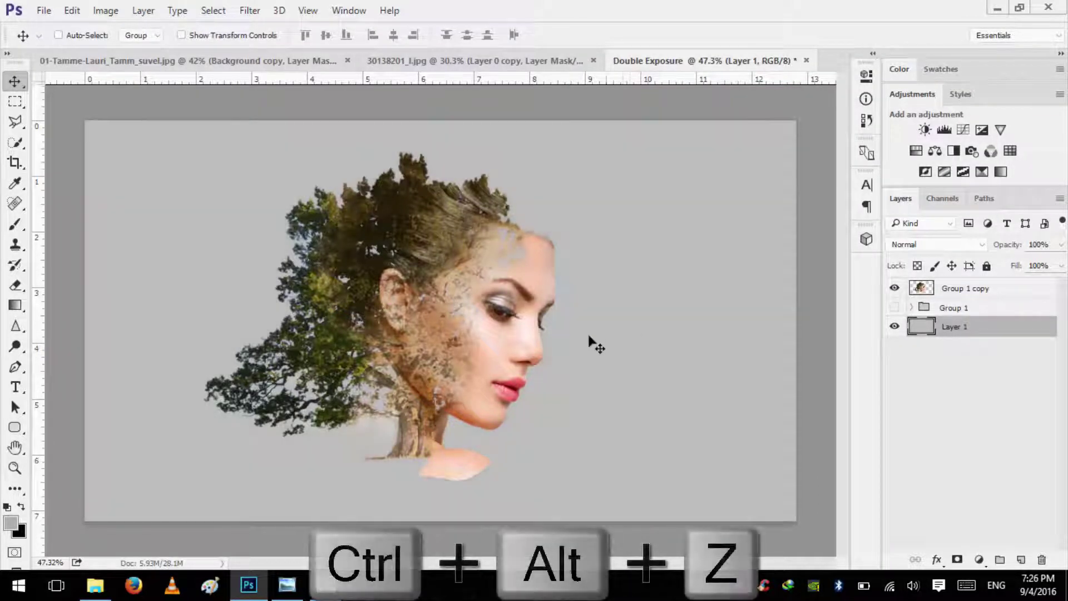
pyautogui.scroll(2, 476, 353)
pyautogui.scroll(-2, 470, 345)
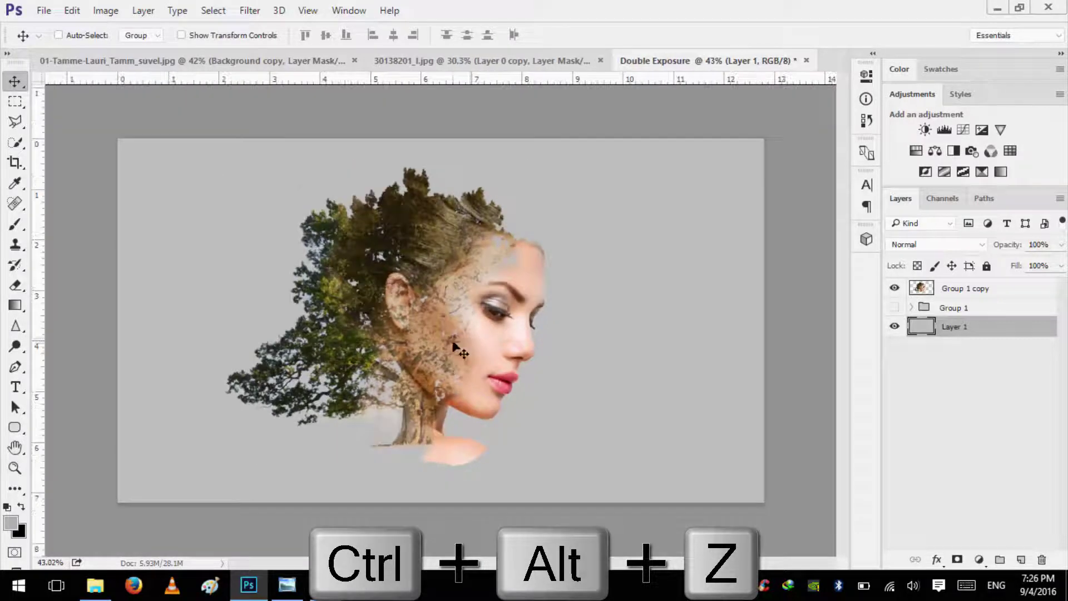
pyautogui.moveTo(460, 325); pyautogui.dragTo(464, 321)
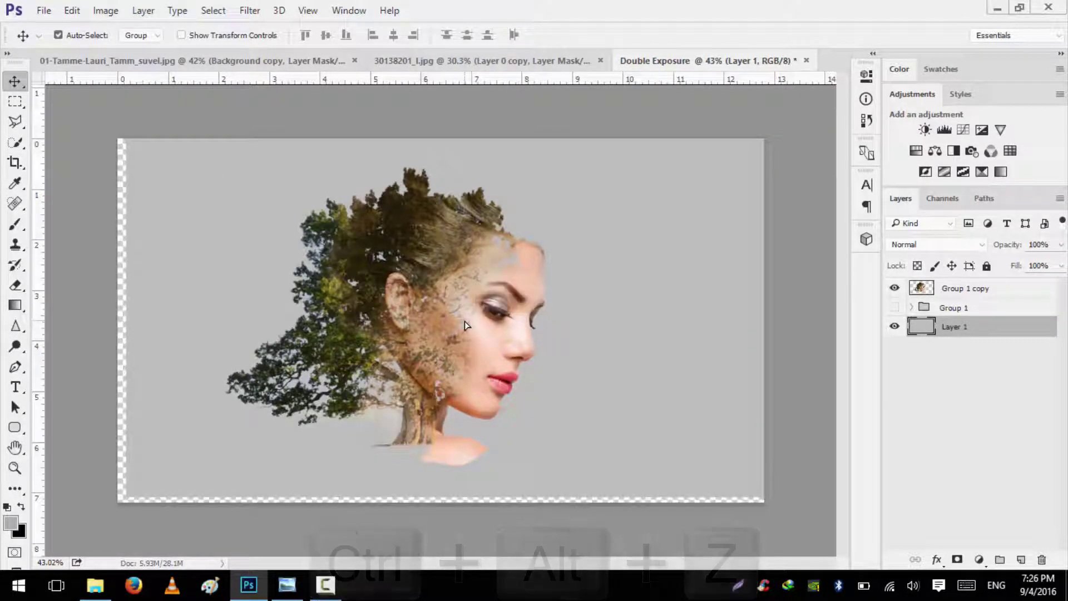
pyautogui.hotkey('ctrl', 'alt', 'z')
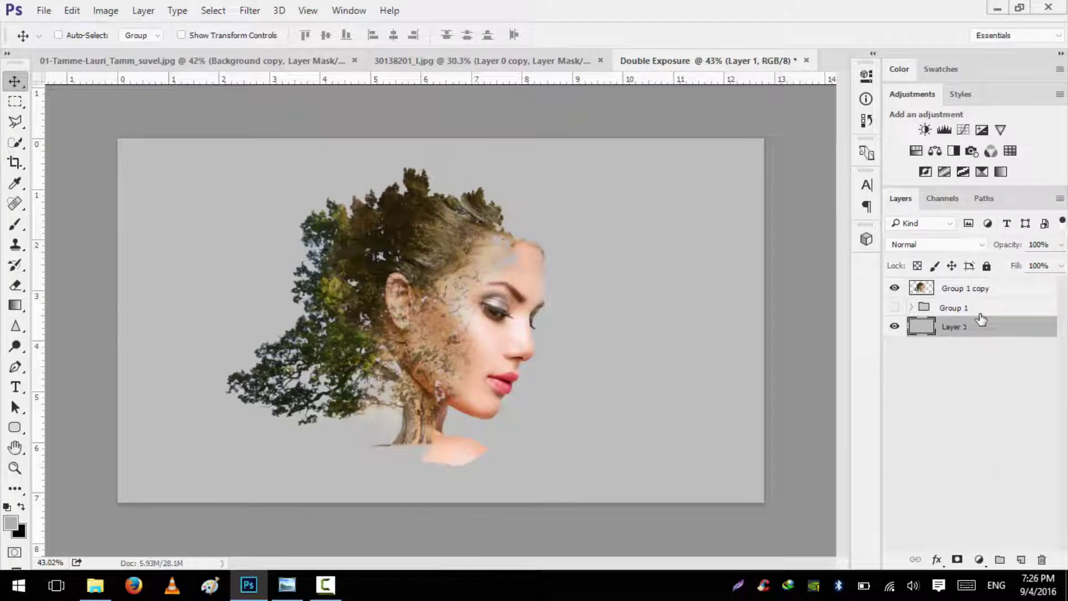
# Step: Duplicate the merged Group 1 copy layer
pyautogui.click(965, 304)
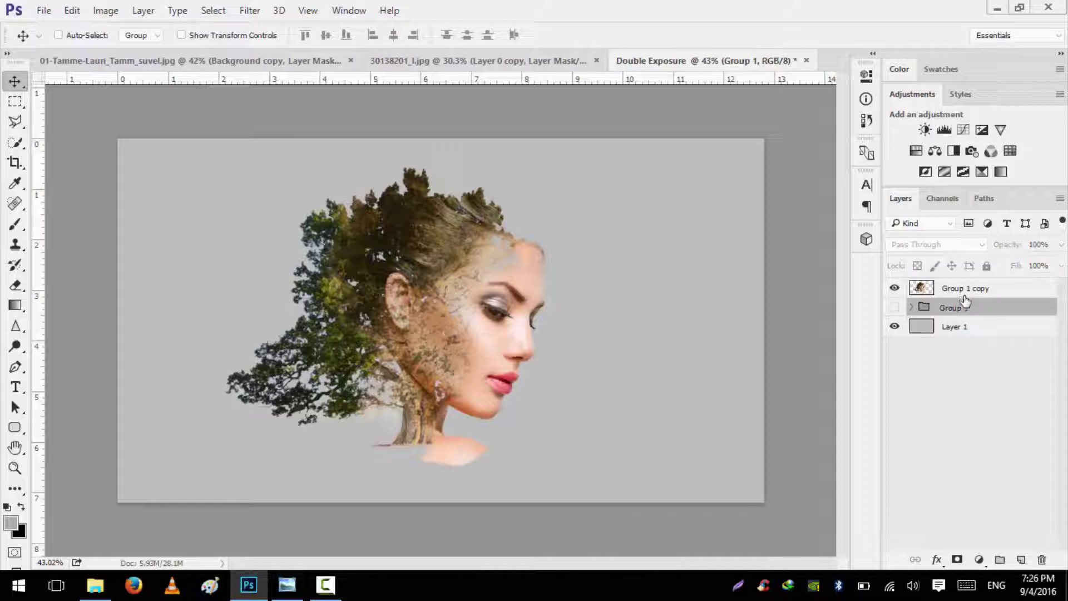
pyautogui.click(940, 291)
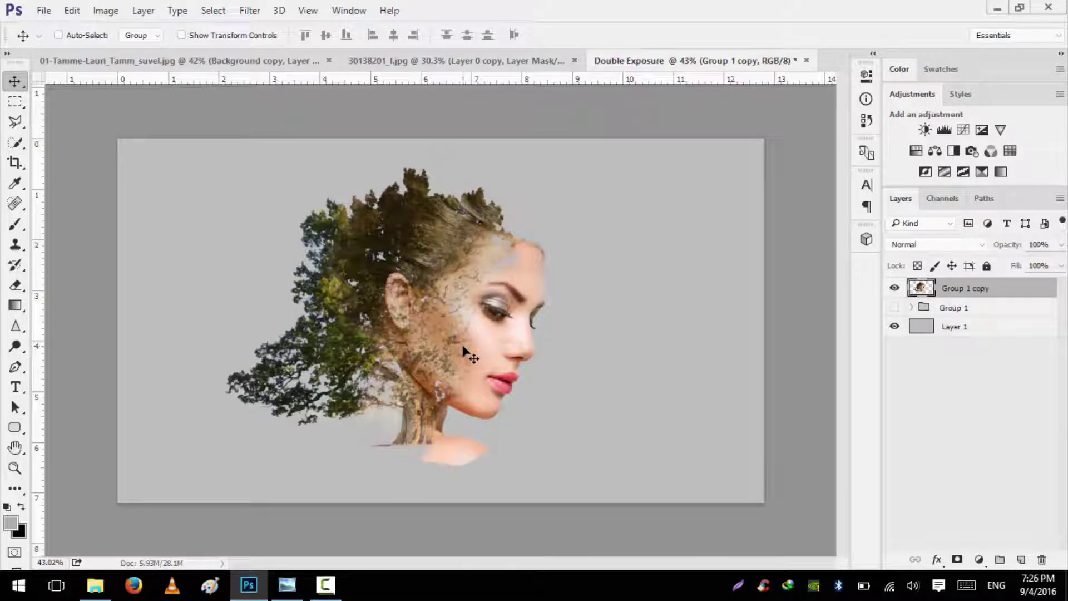
pyautogui.scroll(2, 463, 346)
pyautogui.hotkey('ctrl', 'j')
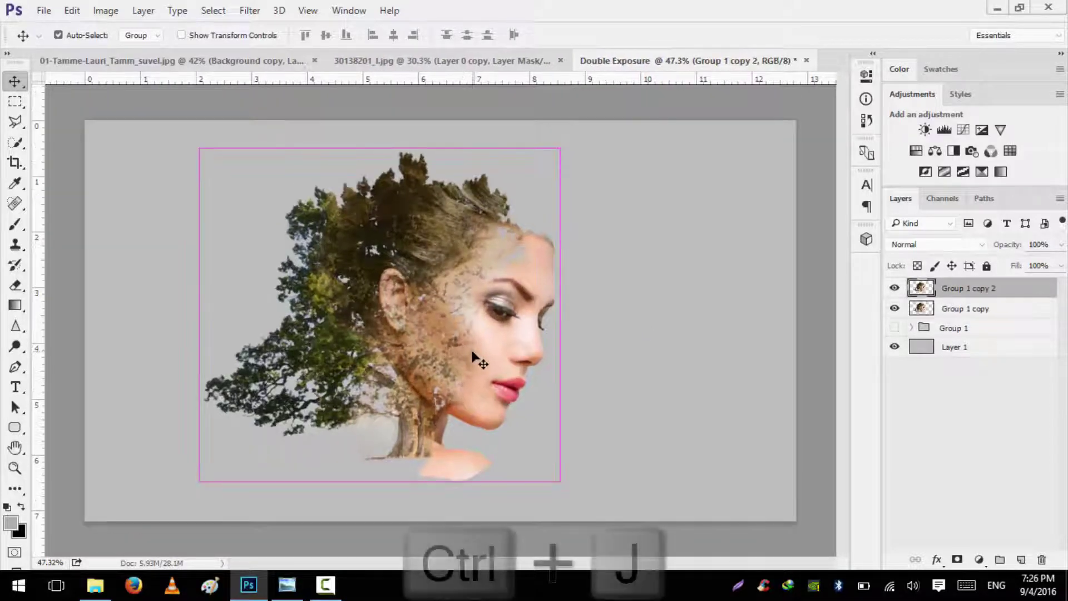
# Step: Add a Curves adjustment above Group 1 copy 2 and shape a gentle S-curve that lifts the highlights and lowers the shadows
pyautogui.click(979, 559)
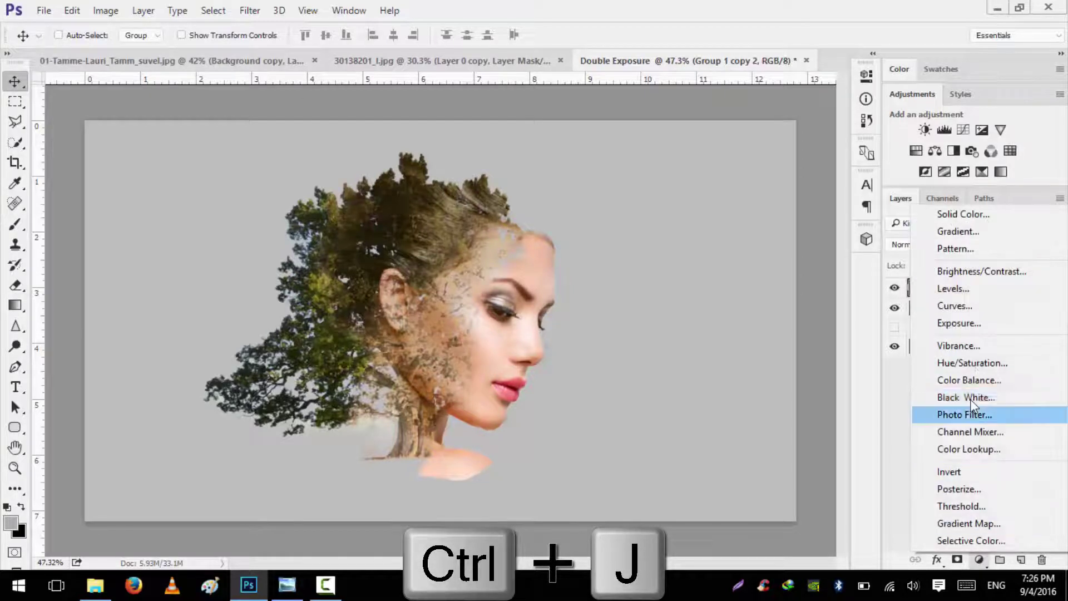
pyautogui.click(977, 304)
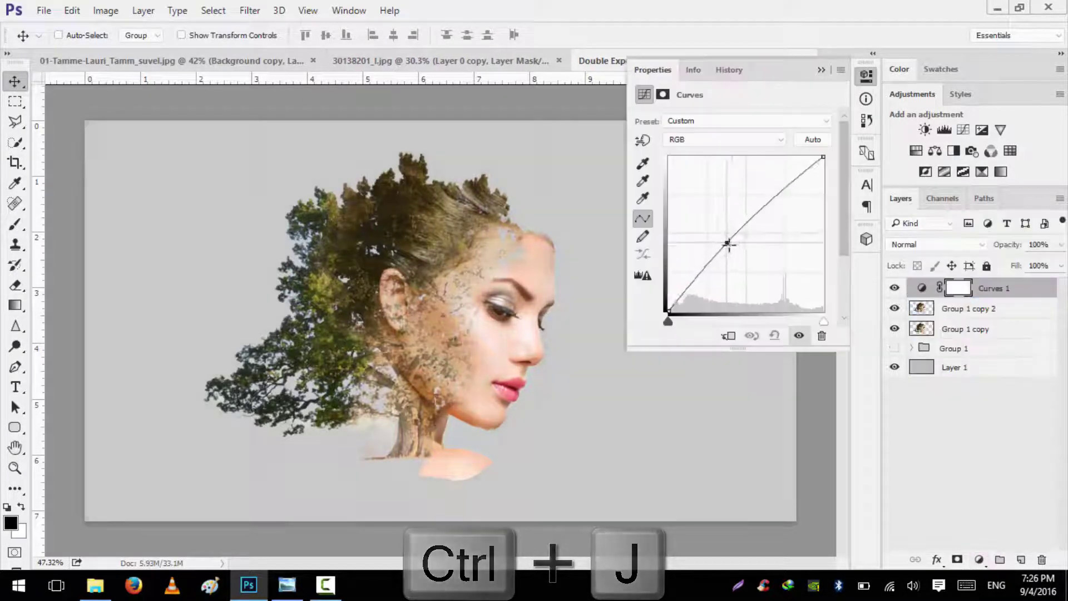
pyautogui.moveTo(774, 208); pyautogui.dragTo(784, 195)
pyautogui.moveTo(734, 245); pyautogui.dragTo(726, 257)
pyautogui.click(734, 244)
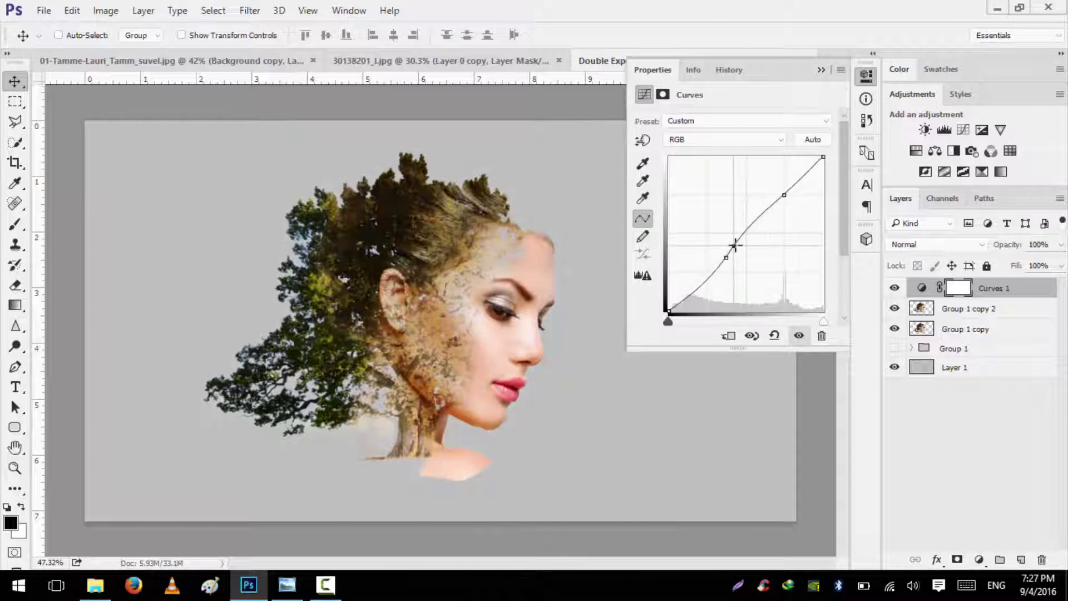
pyautogui.click(821, 70)
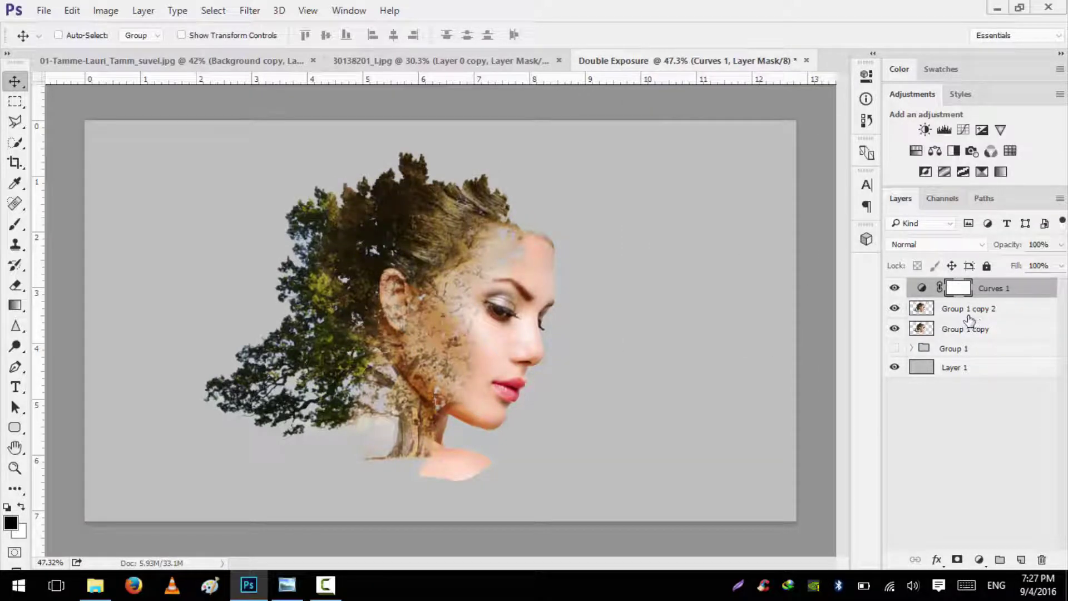
# Step: Merge the Curves 1 adjustment with Group 1 copy 2 and duplicate the merged layer
pyautogui.keyDown('shift'); pyautogui.click(985, 308); pyautogui.keyUp('shift')
pyautogui.hotkey('ctrl', 'e')
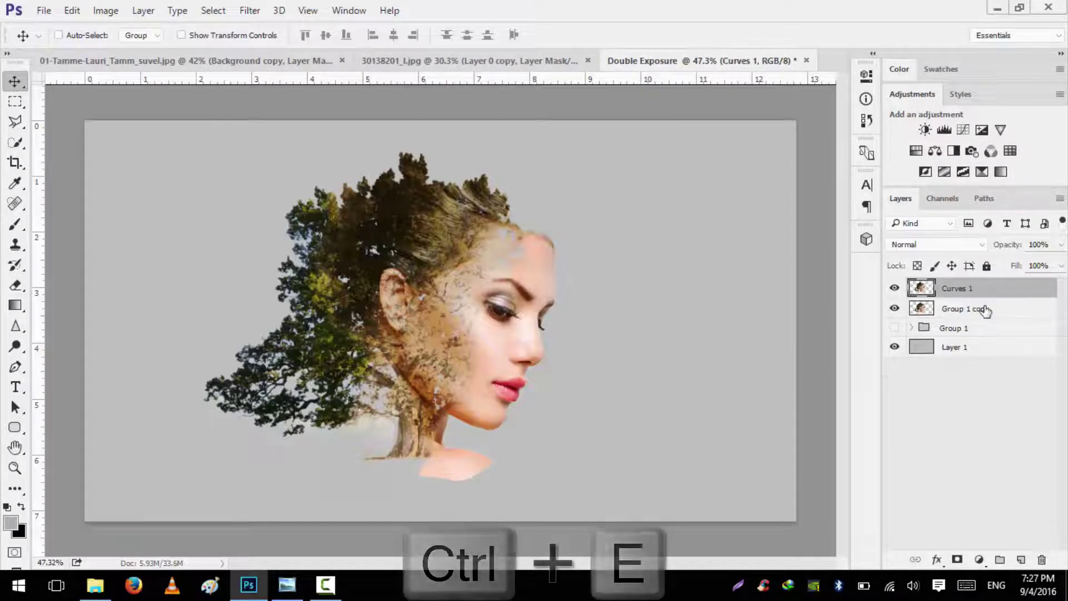
pyautogui.hotkey('ctrl', 'j')
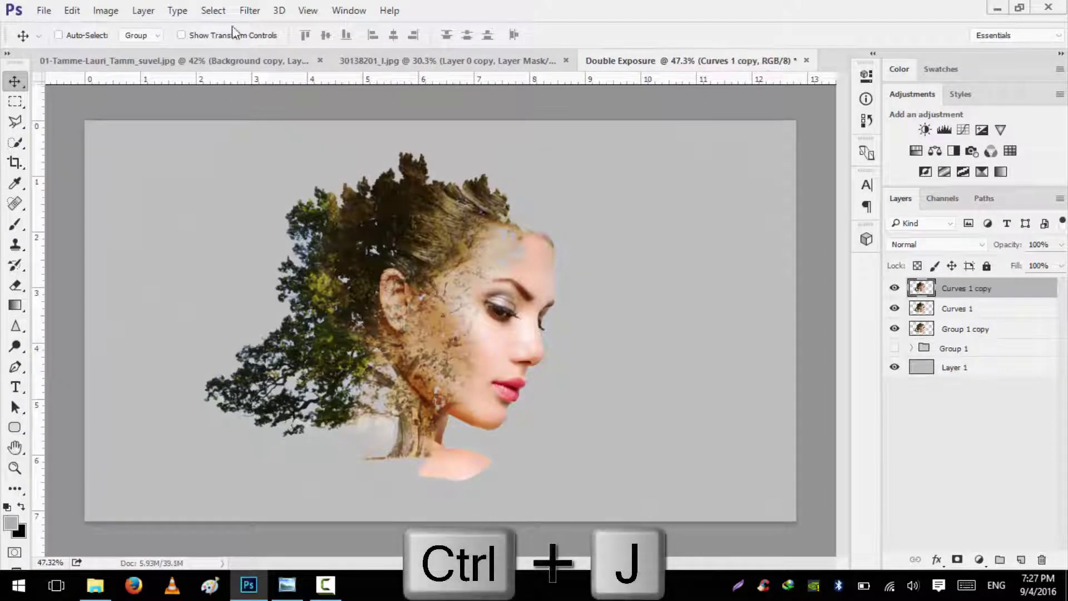
# Step: Open the Camera Raw Filter for Curves 1 copy and, in HSL, slightly lower the Reds luminance and raise the Reds saturation
pyautogui.click(250, 11)
pyautogui.click(356, 100)
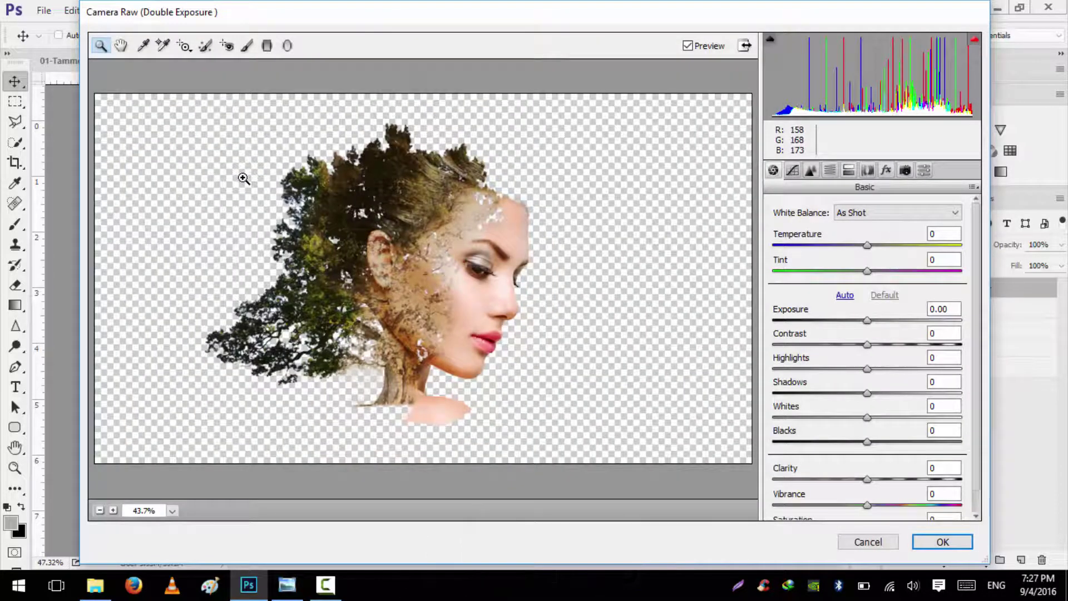
pyautogui.click(831, 171)
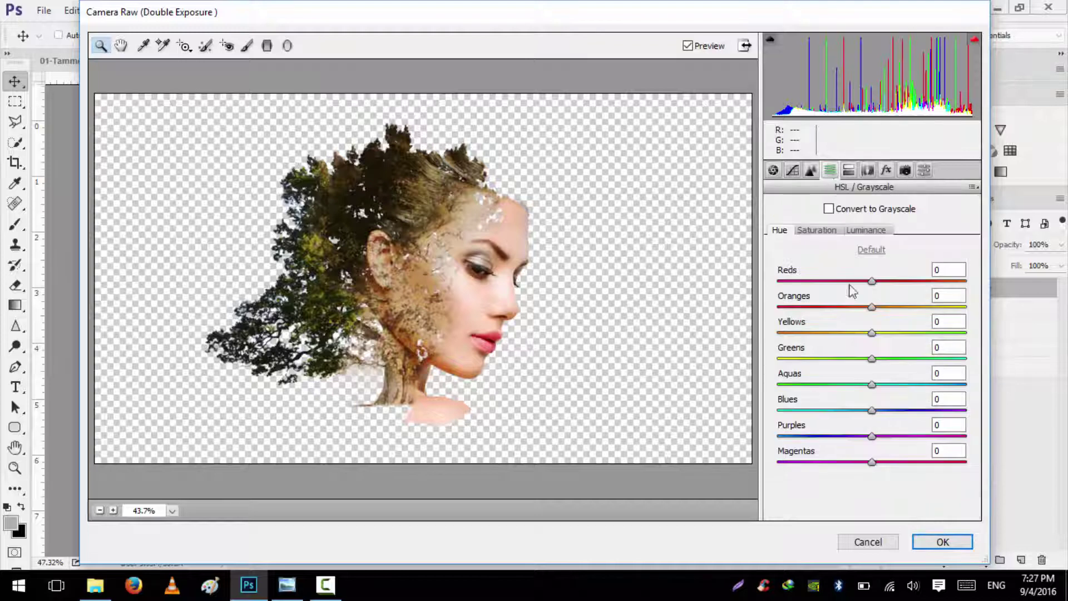
pyautogui.click(865, 229)
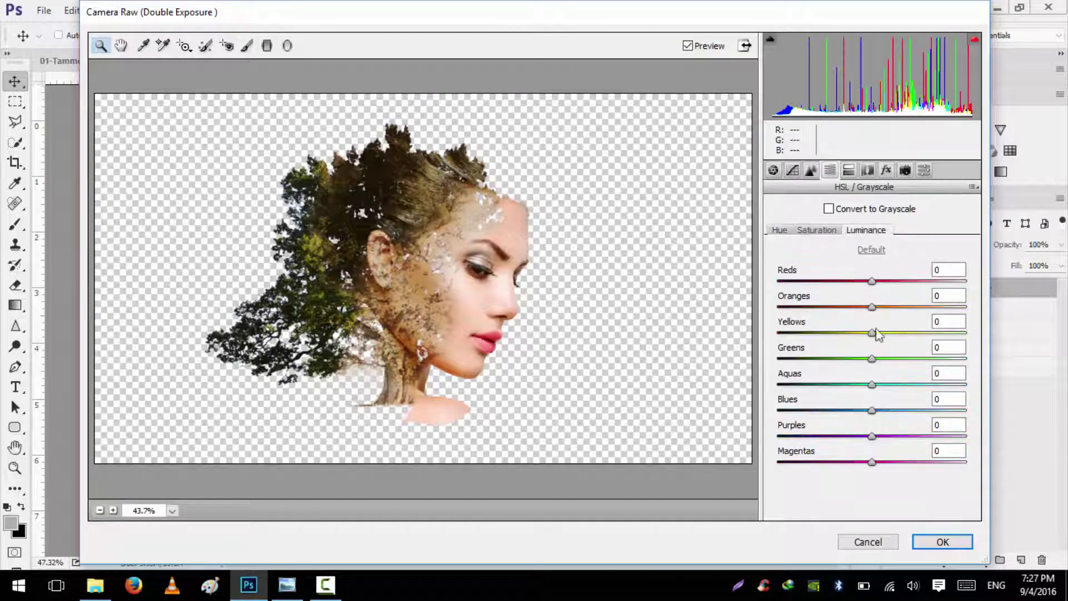
pyautogui.moveTo(874, 281)
pyautogui.mouseDown()
pyautogui.moveTo(898, 285)
pyautogui.moveTo(867, 284)
pyautogui.mouseUp()
pyautogui.click(818, 232)
pyautogui.moveTo(870, 285); pyautogui.dragTo(900, 285)
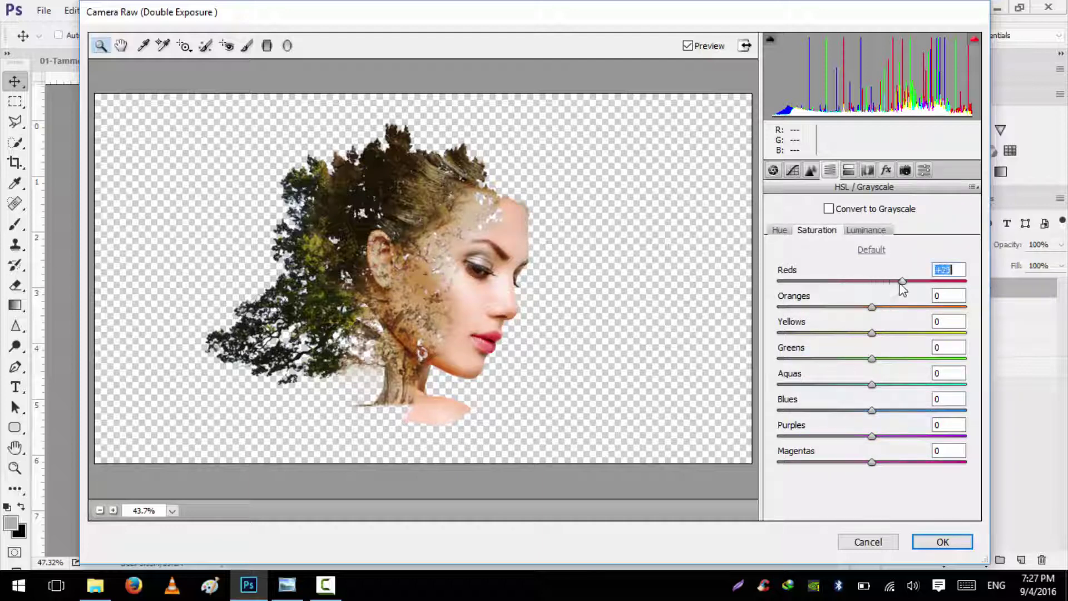
# Step: Set the HSL hue values to Reds -20, Greens +53 and Aquas -23
pyautogui.click(780, 232)
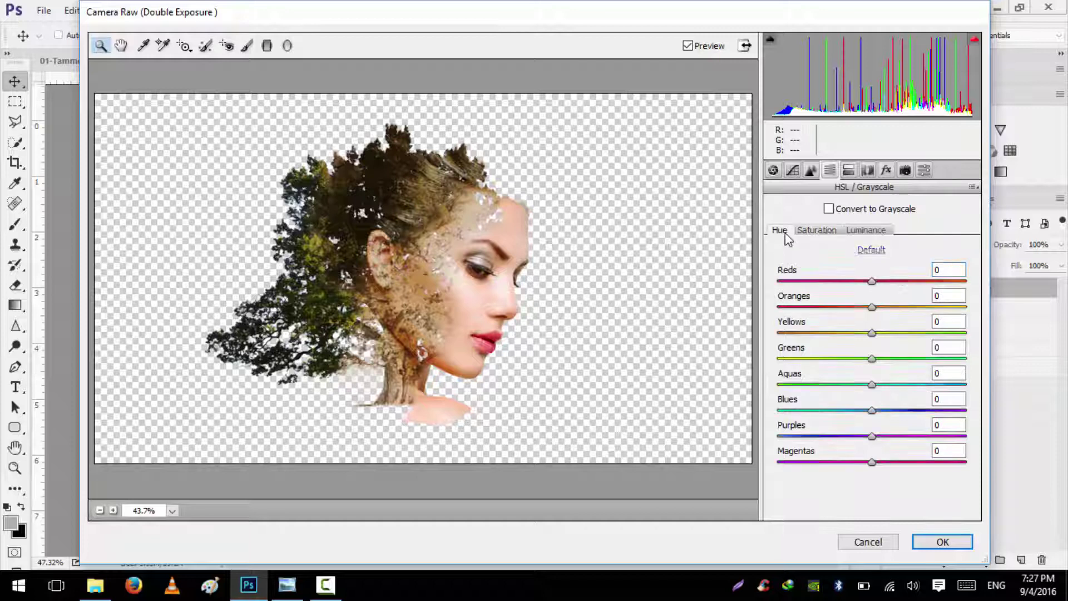
pyautogui.moveTo(868, 280)
pyautogui.mouseDown()
pyautogui.moveTo(885, 282)
pyautogui.moveTo(853, 281)
pyautogui.mouseUp()
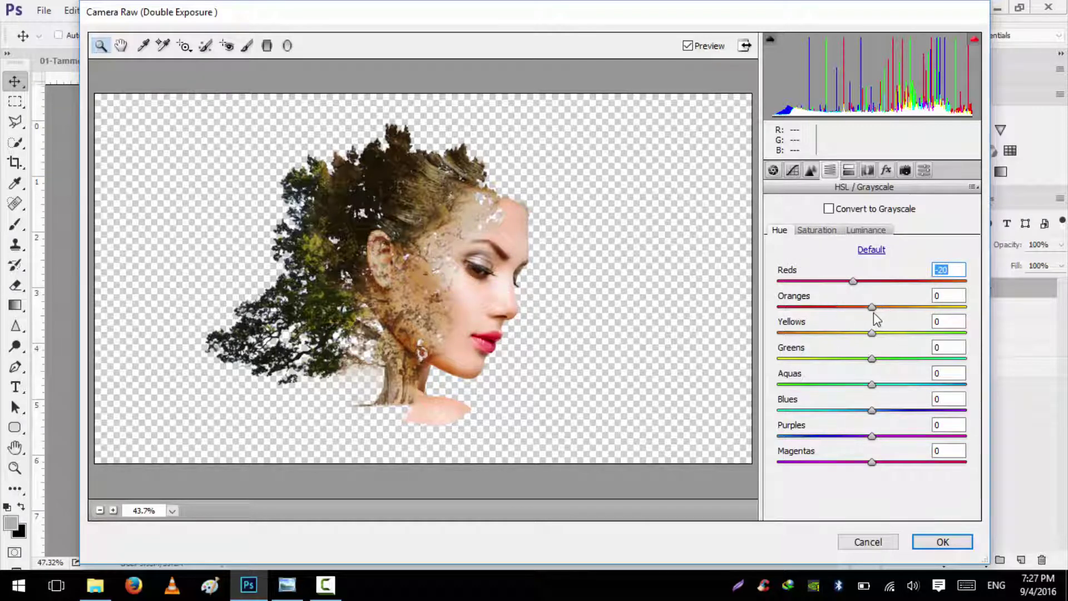
pyautogui.moveTo(876, 360); pyautogui.dragTo(922, 372)
pyautogui.click(816, 230)
pyautogui.click(865, 230)
pyautogui.click(816, 230)
pyautogui.click(780, 230)
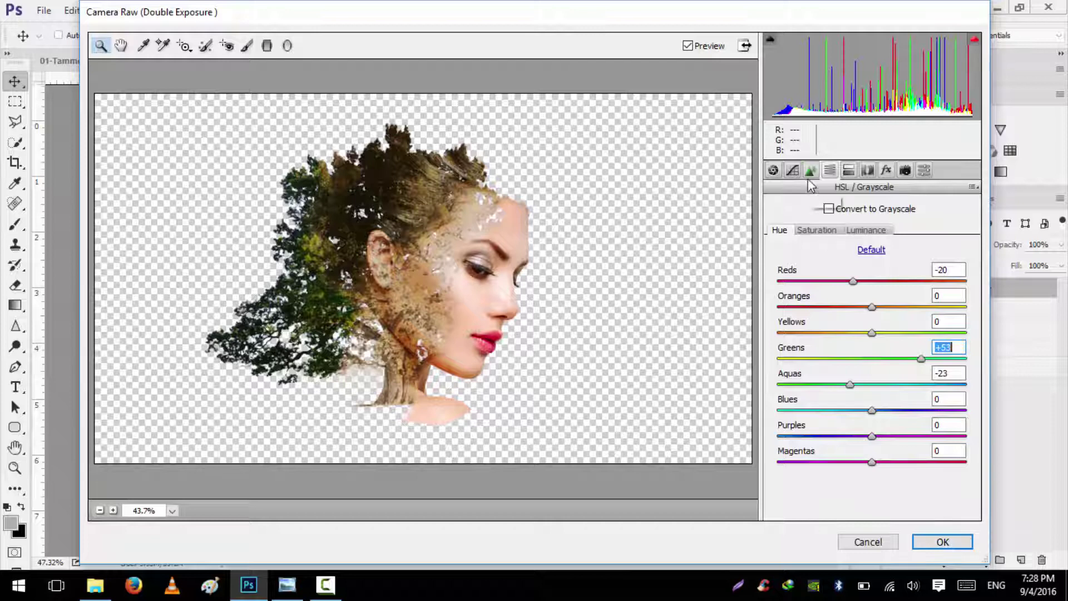
# Step: Set Contrast +9, Shadows +19, Whites -5, Blacks +20, Clarity +20 and Vibrance +13 in the Basic adjustments, and apply the Camera Raw filter
pyautogui.click(773, 173)
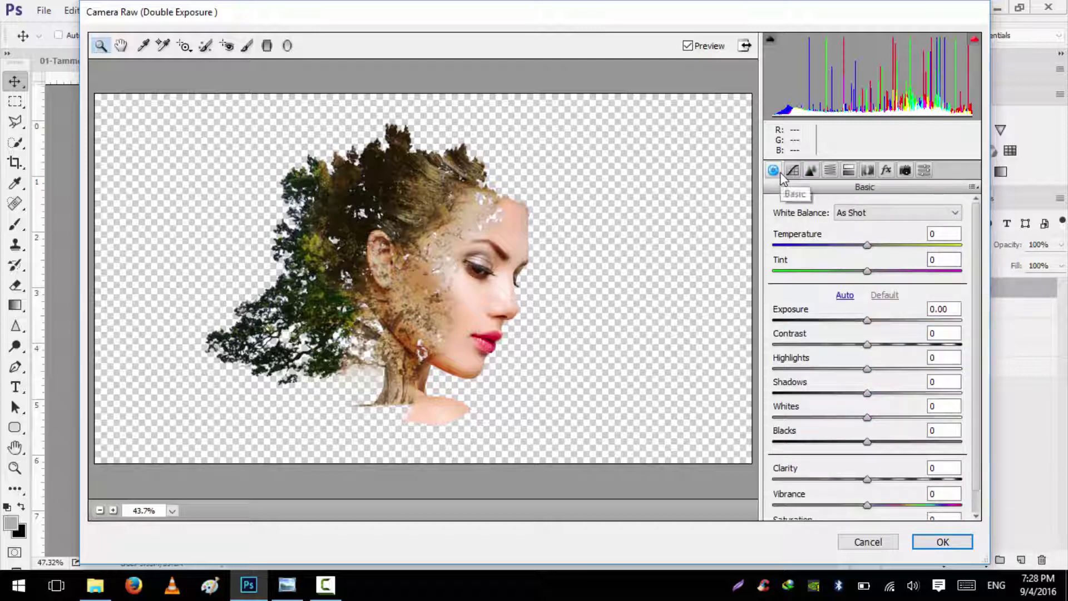
pyautogui.scroll(-2, 969, 277)
pyautogui.moveTo(862, 310); pyautogui.dragTo(876, 331)
pyautogui.click(885, 370)
pyautogui.moveTo(866, 392); pyautogui.dragTo(862, 393)
pyautogui.click(886, 417)
pyautogui.click(886, 455)
pyautogui.click(878, 481)
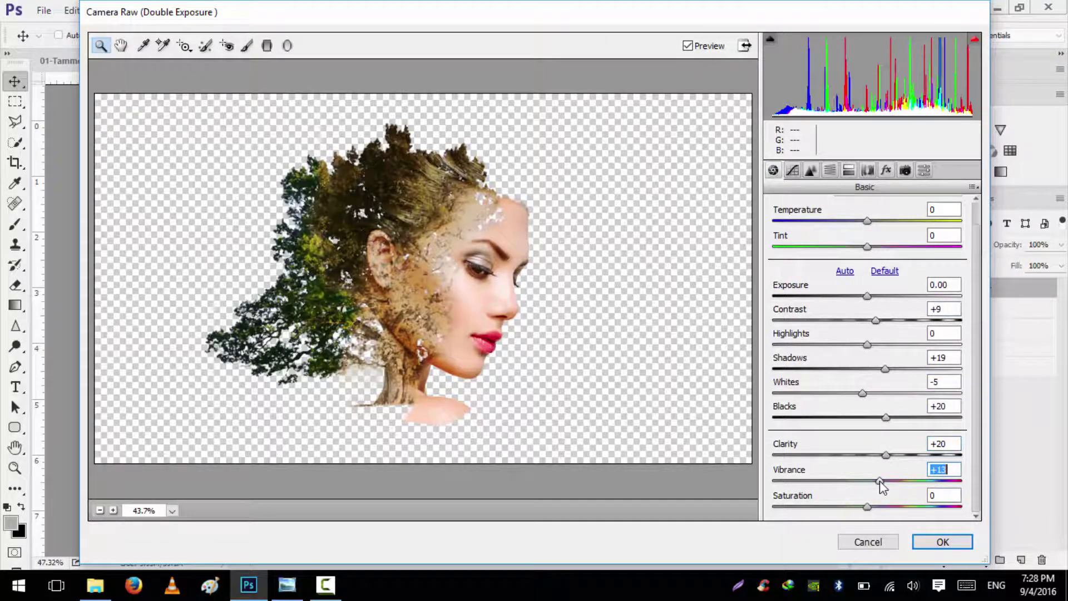
pyautogui.click(942, 542)
# Step: Apply the Sharpen filter to the Curves 1 copy layer
pyautogui.scroll(5, 504, 355)
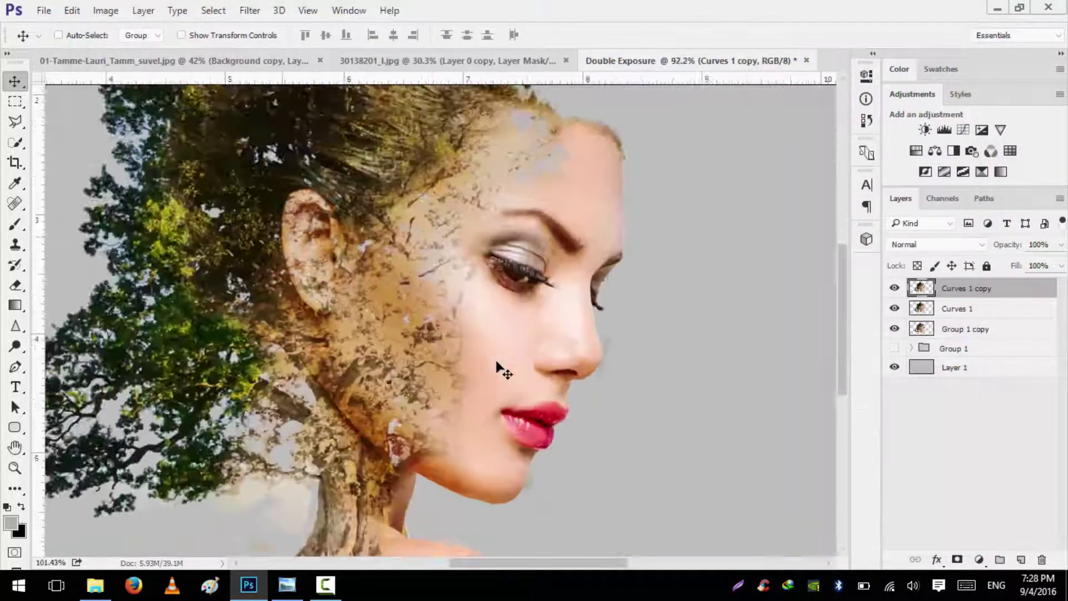
pyautogui.scroll(-1, 477, 358)
pyautogui.scroll(-3, 478, 394)
pyautogui.scroll(3, 478, 390)
pyautogui.scroll(-2, 478, 390)
pyautogui.click(251, 11)
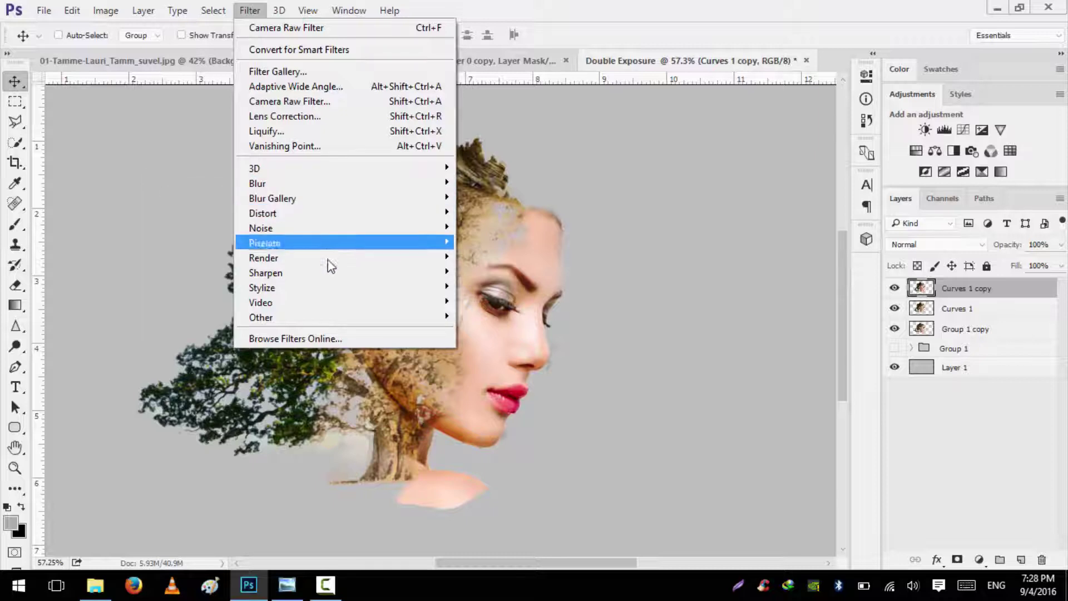
pyautogui.moveTo(331, 276)
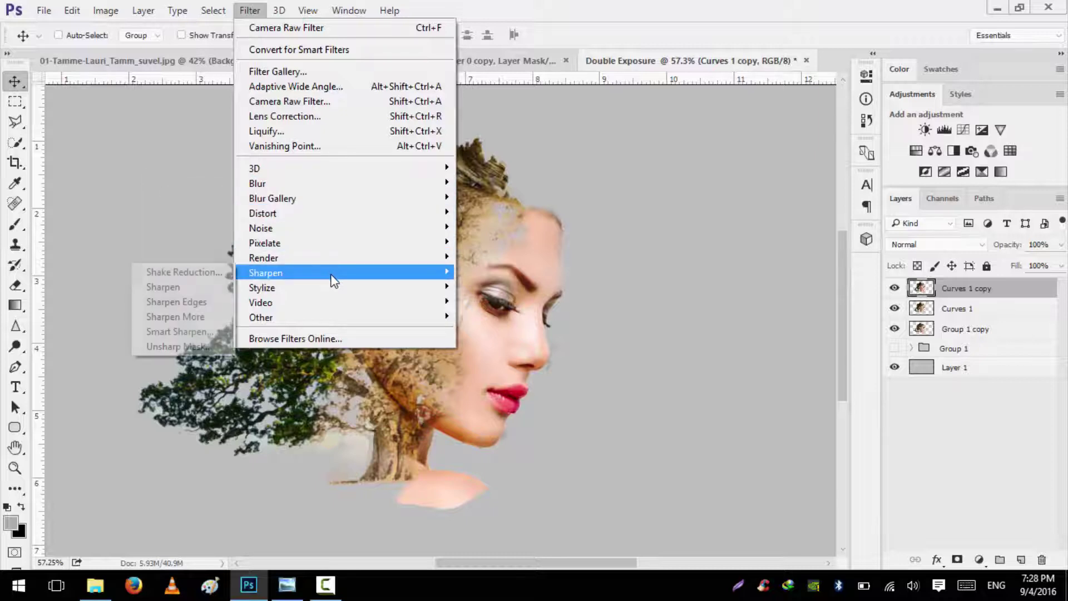
pyautogui.click(196, 294)
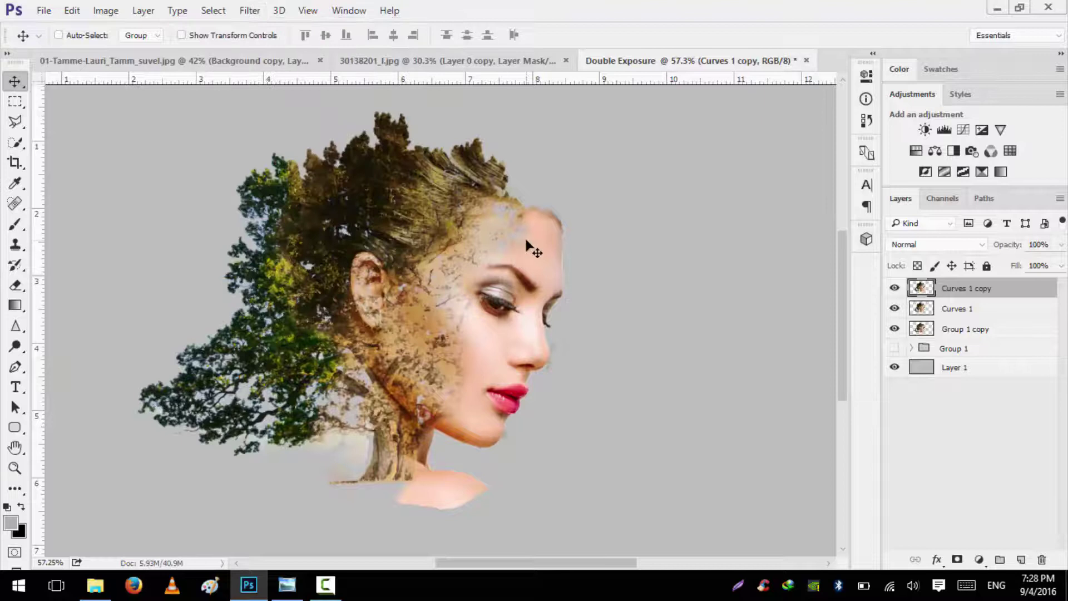
# Step: Inspect the sharpened portrait up close and undo the Sharpen filter on the Curves 1 copy layer
pyautogui.scroll(5, 495, 354)
pyautogui.scroll(-5, 495, 353)
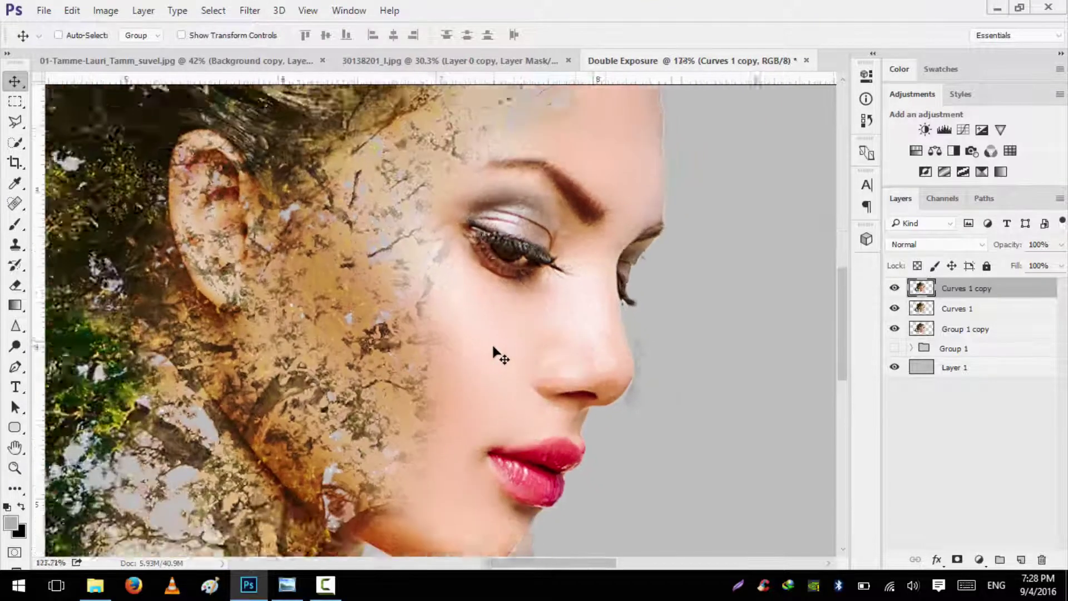
pyautogui.scroll(-3, 501, 354)
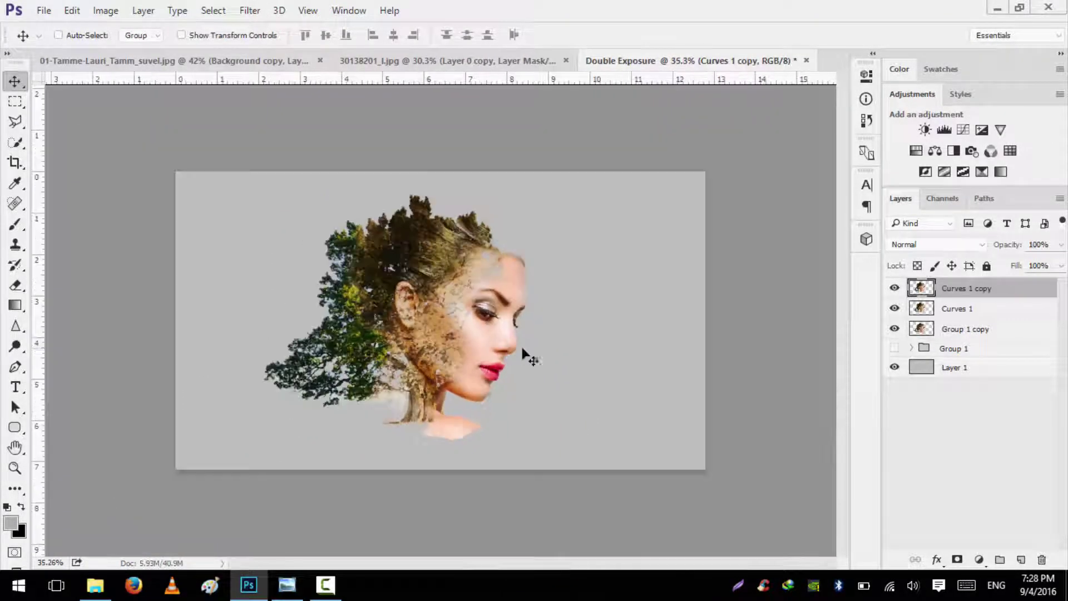
pyautogui.scroll(3, 437, 398)
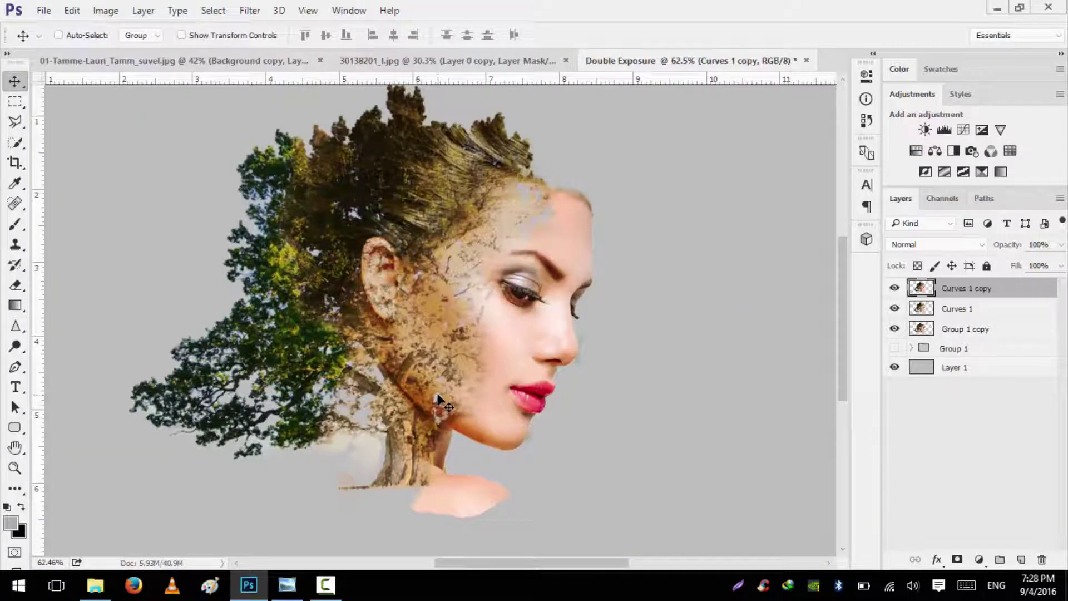
pyautogui.hotkey('ctrl', 'alt', 'z')
pyautogui.scroll(-1, 453, 414)
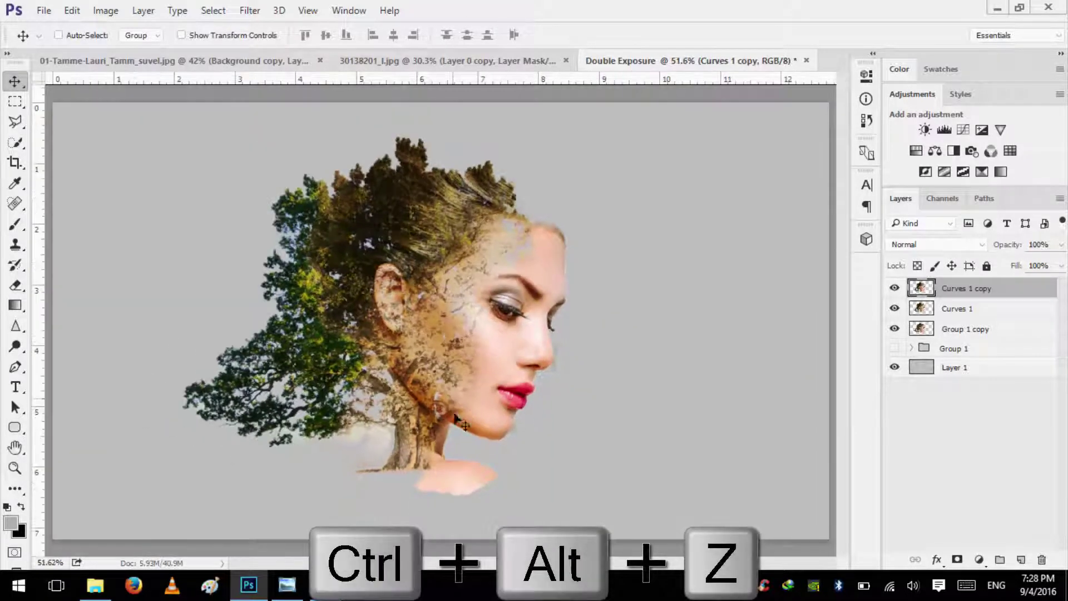
# Step: Load the Curves 1 copy layer's outline as a selection and invert it to cover the area outside the figure
pyautogui.scroll(4, 506, 473)
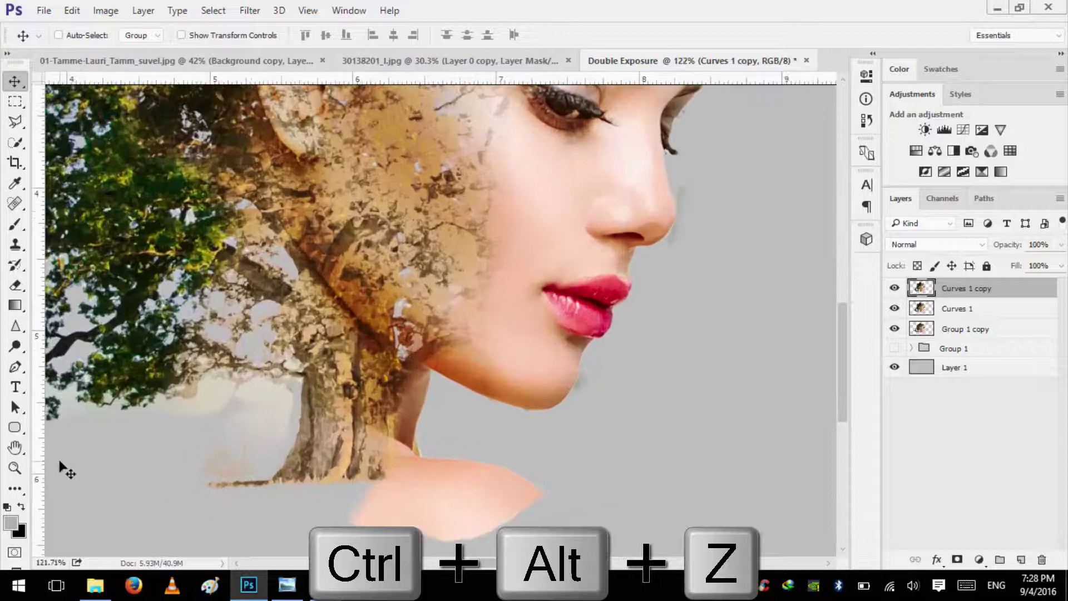
pyautogui.scroll(-3, 67, 466)
pyautogui.scroll(-1, 117, 453)
pyautogui.scroll(1, 215, 457)
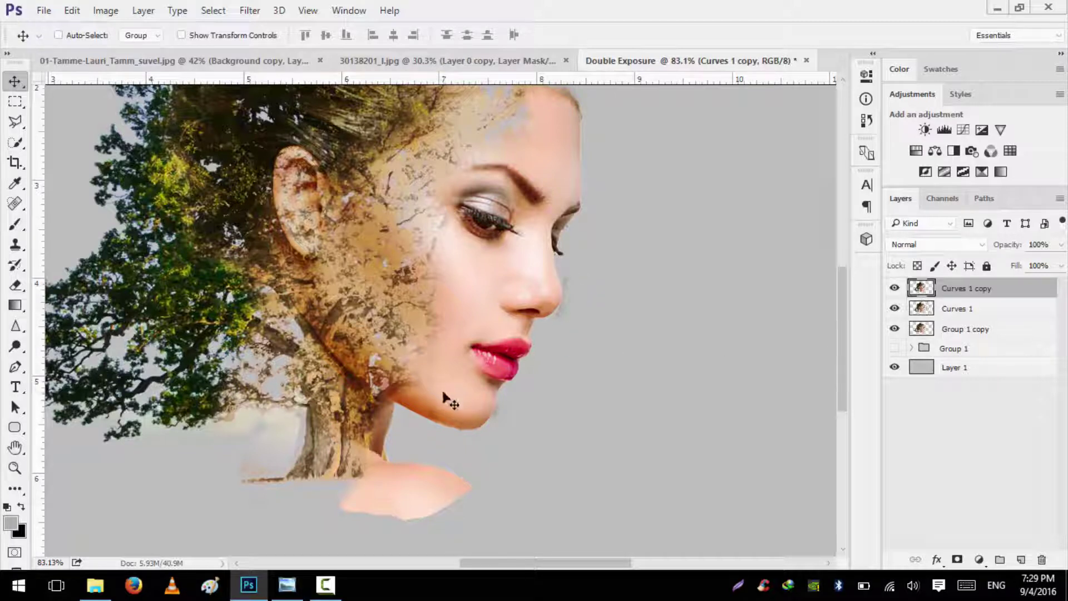
pyautogui.keyDown('ctrl'); pyautogui.click(920, 289); pyautogui.keyUp('ctrl')
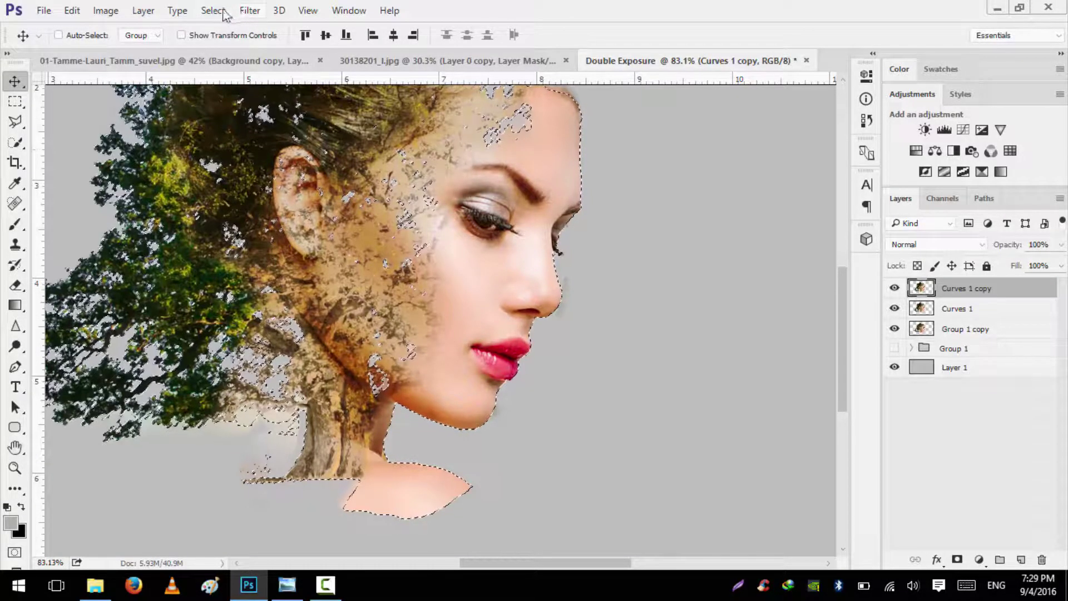
pyautogui.click(248, 11)
pyautogui.moveTo(213, 11)
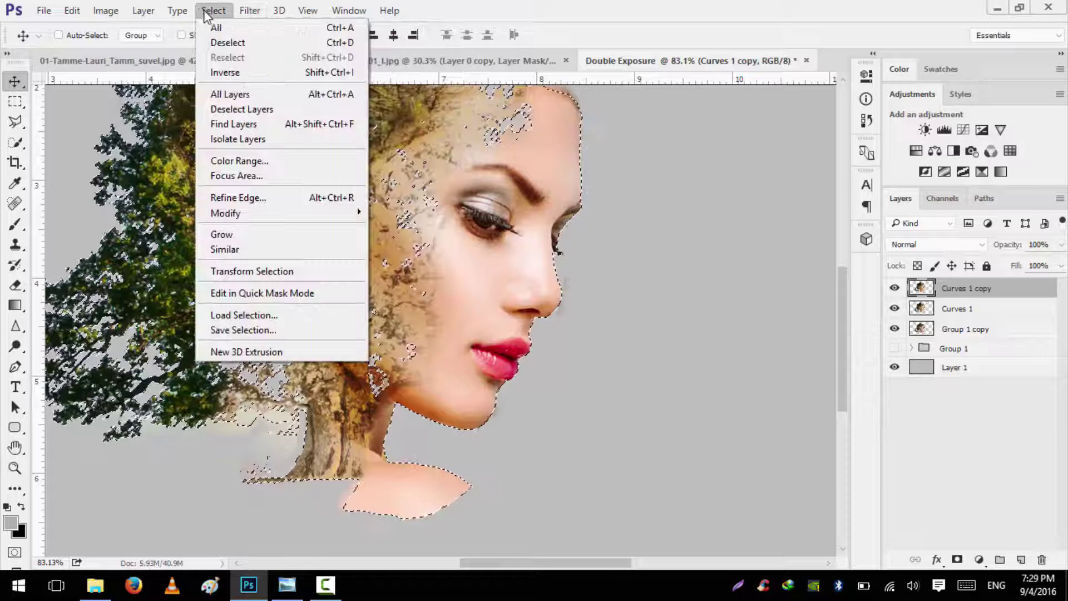
pyautogui.click(235, 74)
# Step: Set the Eraser to size 40 for cleaning the chin's outer edge, and hide the Curves 1 and Group 1 copy layers
pyautogui.press('b')
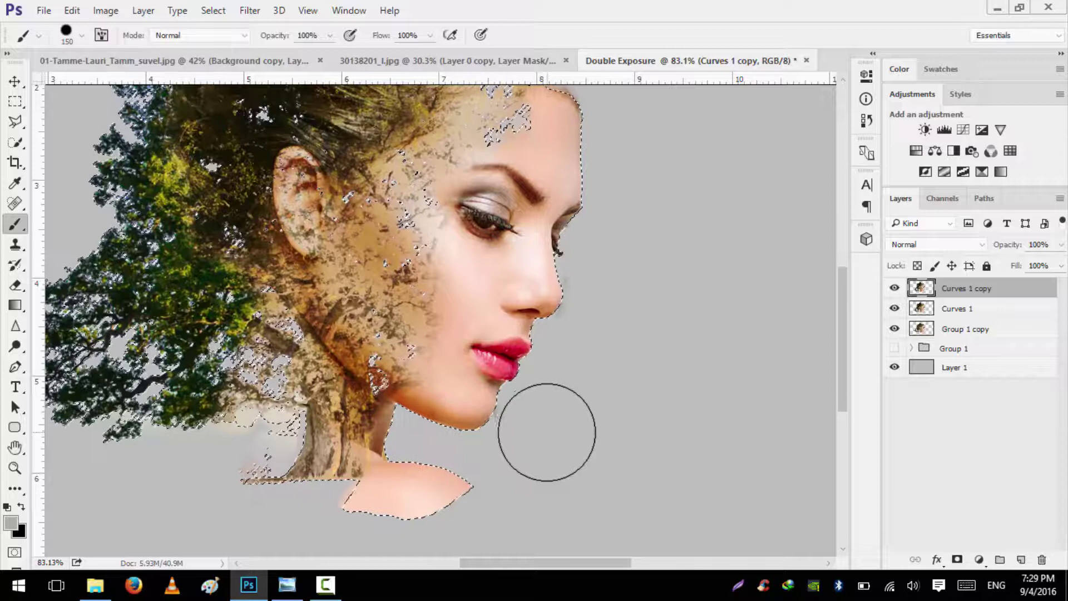
pyautogui.press('e')
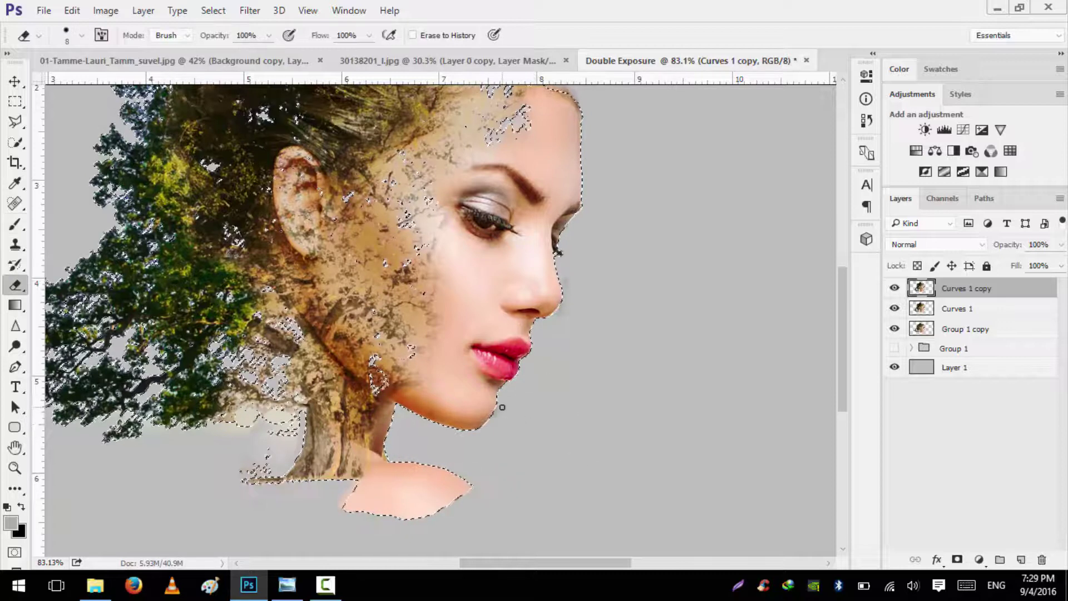
pyautogui.press(']')
pyautogui.press(']')
pyautogui.press(']')
pyautogui.press(']')
pyautogui.scroll(4, 501, 411)
pyautogui.press(']')
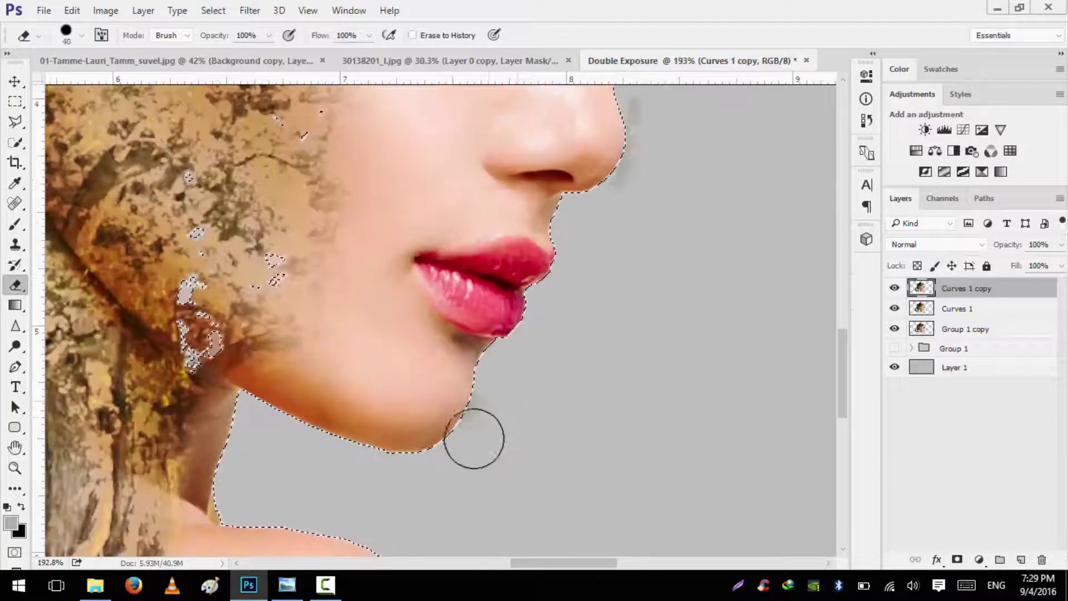
pyautogui.click(894, 308)
pyautogui.click(894, 329)
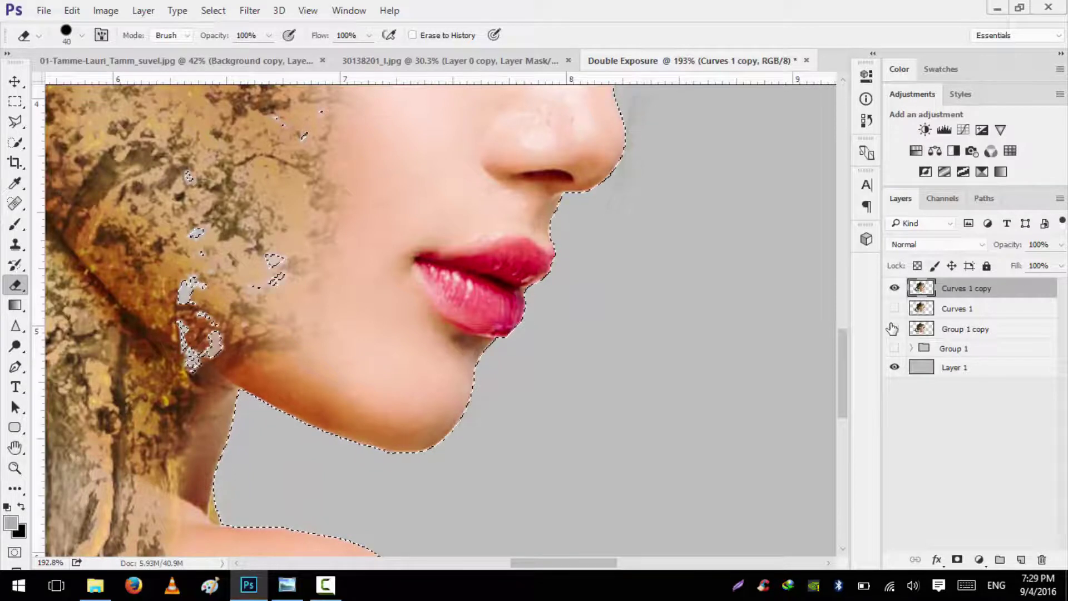
# Step: Deselect and erase the leftover sky haze under the branches beside the tree trunk, finishing with the Move tool active
pyautogui.scroll(-2, 564, 318)
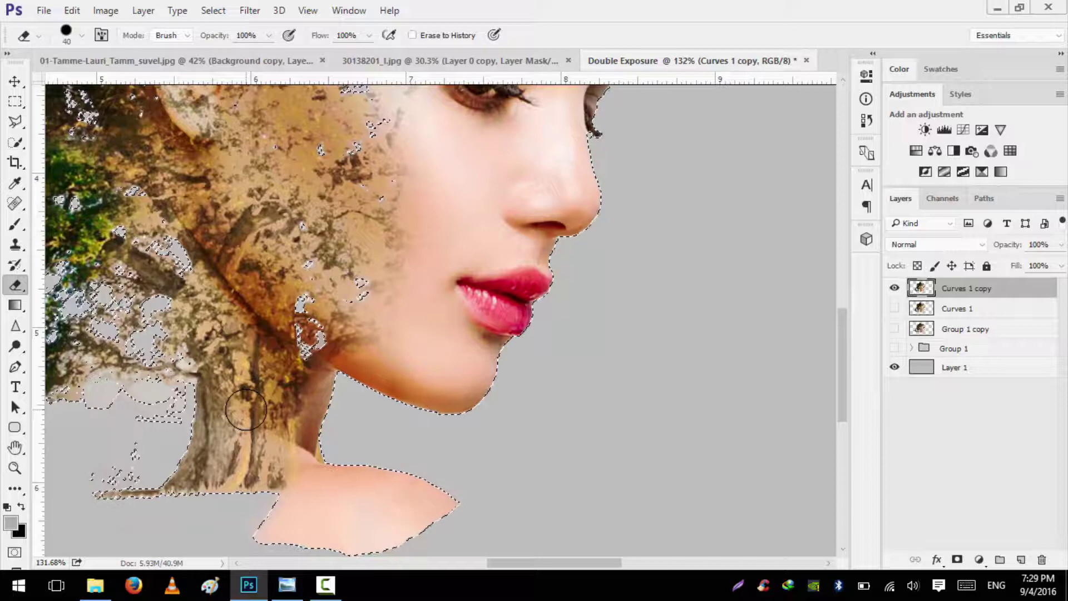
pyautogui.hotkey('ctrl', 'd')
pyautogui.moveTo(111, 410)
pyautogui.mouseDown()
pyautogui.moveTo(107, 389)
pyautogui.moveTo(161, 401)
pyautogui.mouseUp()
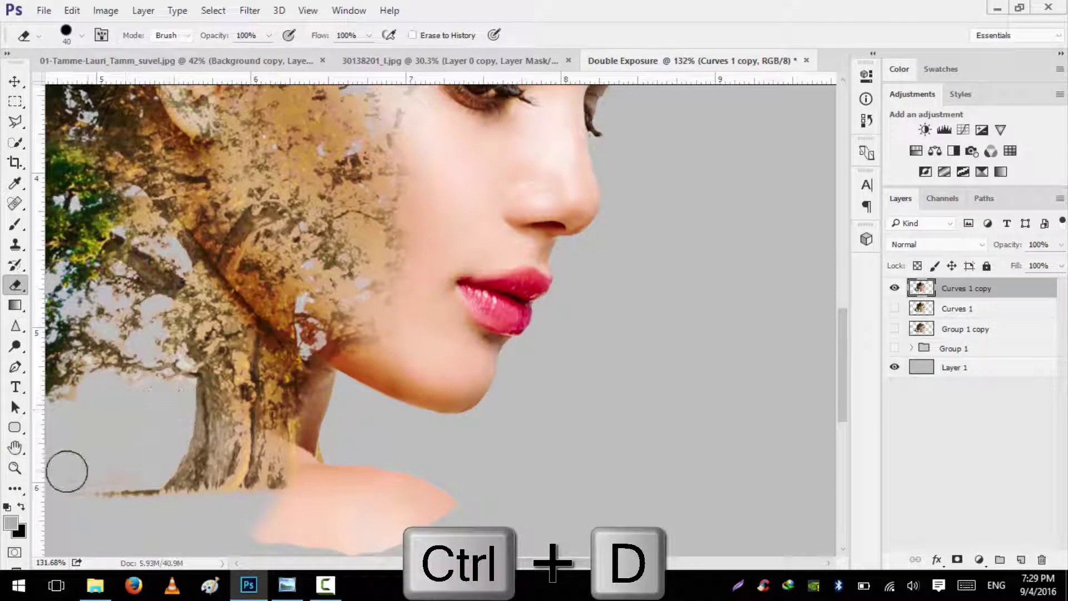
pyautogui.scroll(-4, 188, 473)
pyautogui.scroll(-3, 188, 472)
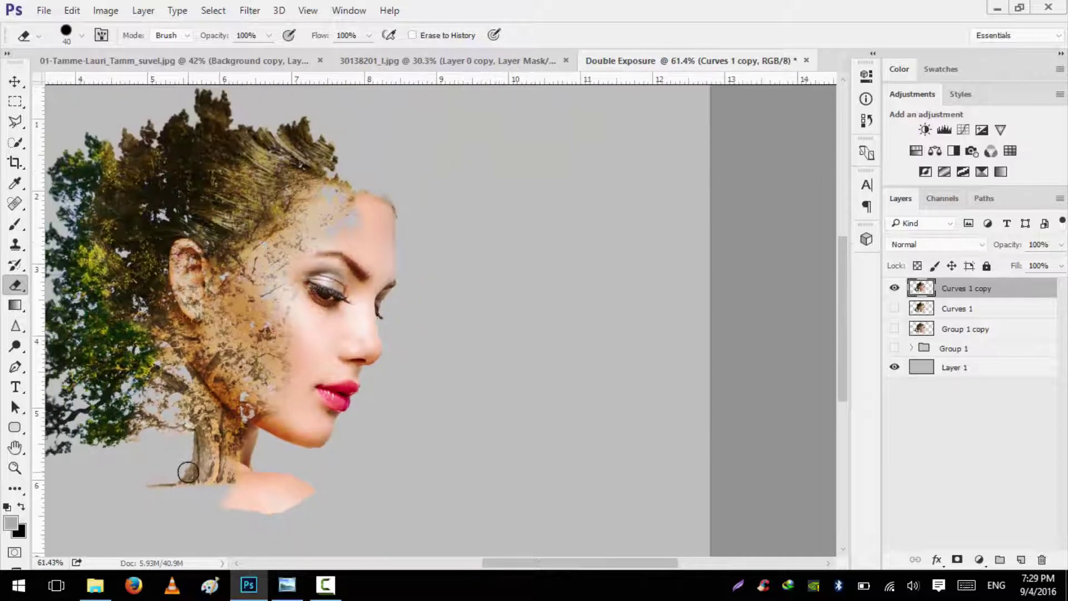
pyautogui.scroll(1, 309, 460)
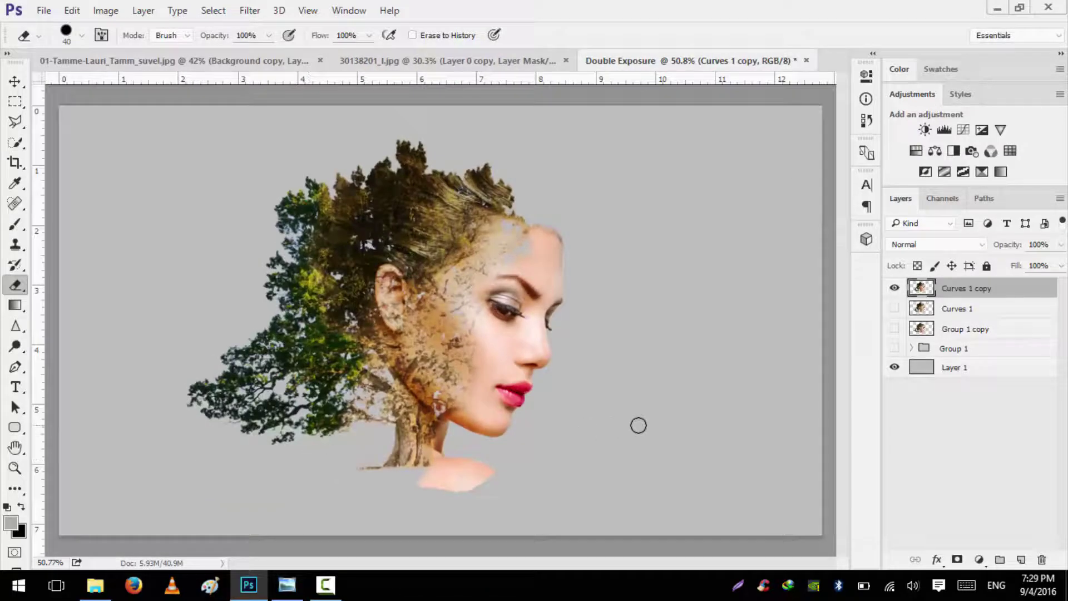
pyautogui.click(15, 81)
pyautogui.scroll(-1, 518, 391)
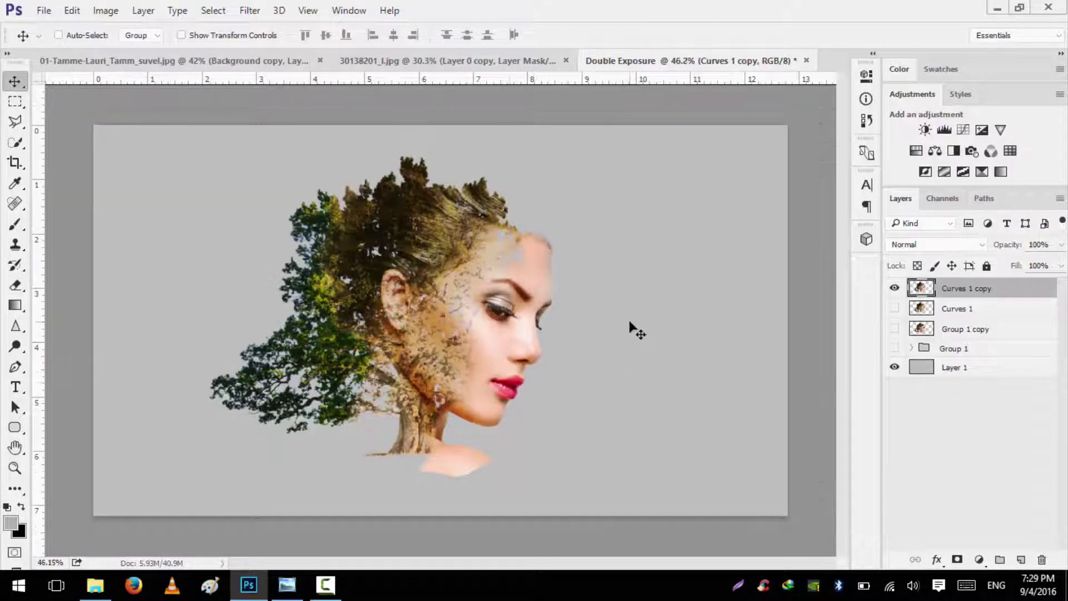